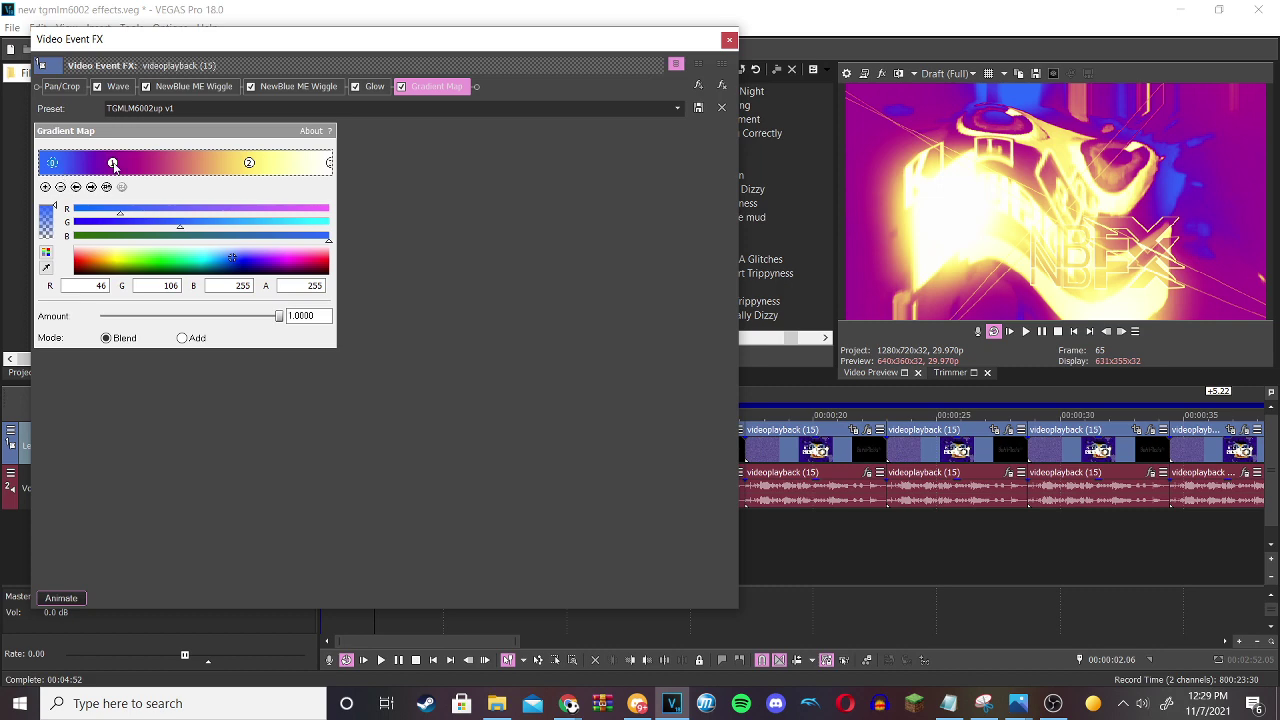
Examine the colour points of the Gradient Map on the first video clip, and close its video effects.
click(113, 164)
click(250, 164)
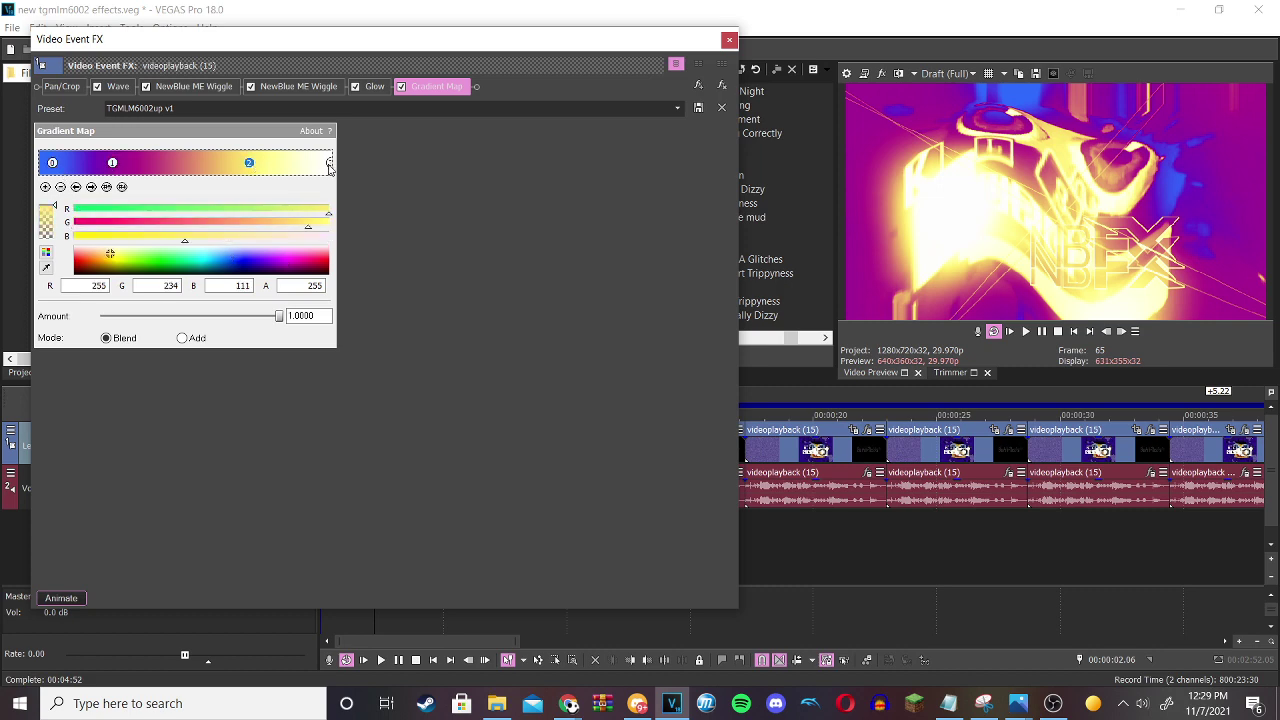
click(729, 39)
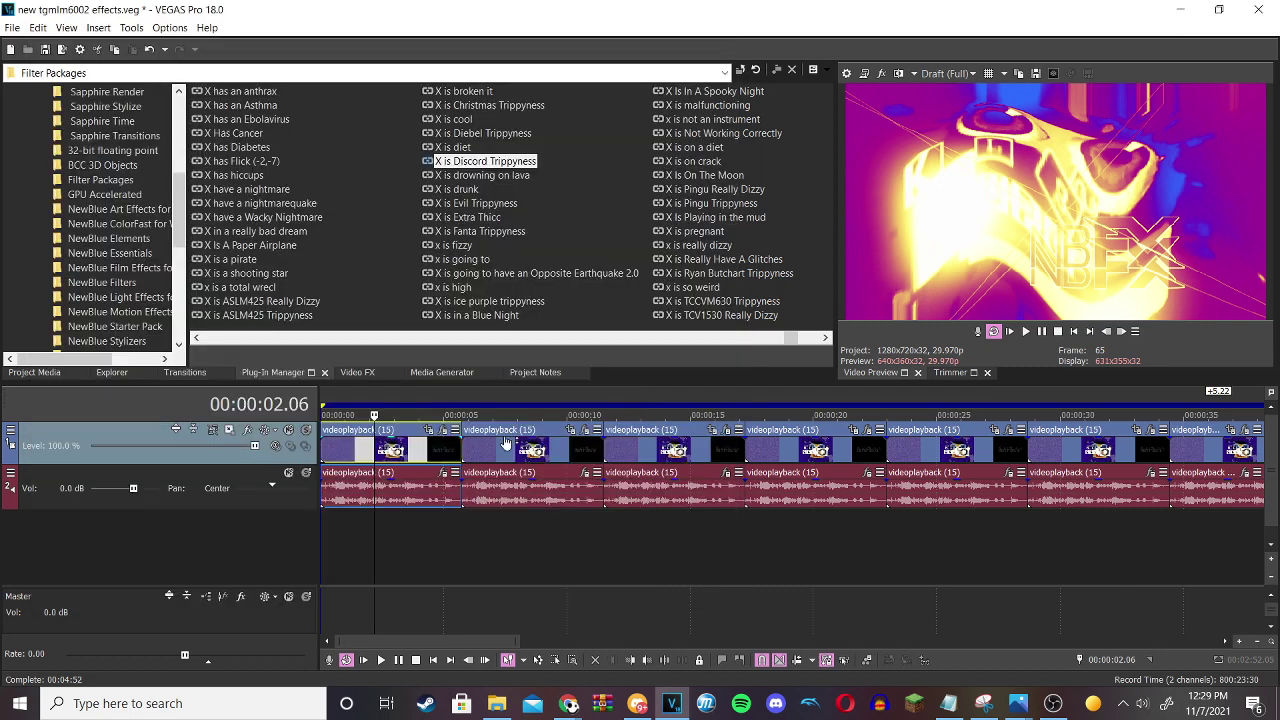
Review the first clip's audio effect chain: ExpressFX Chorus, IO/Phaser, tb_grumblebum and IL Vocodex.
click(442, 476)
click(369, 57)
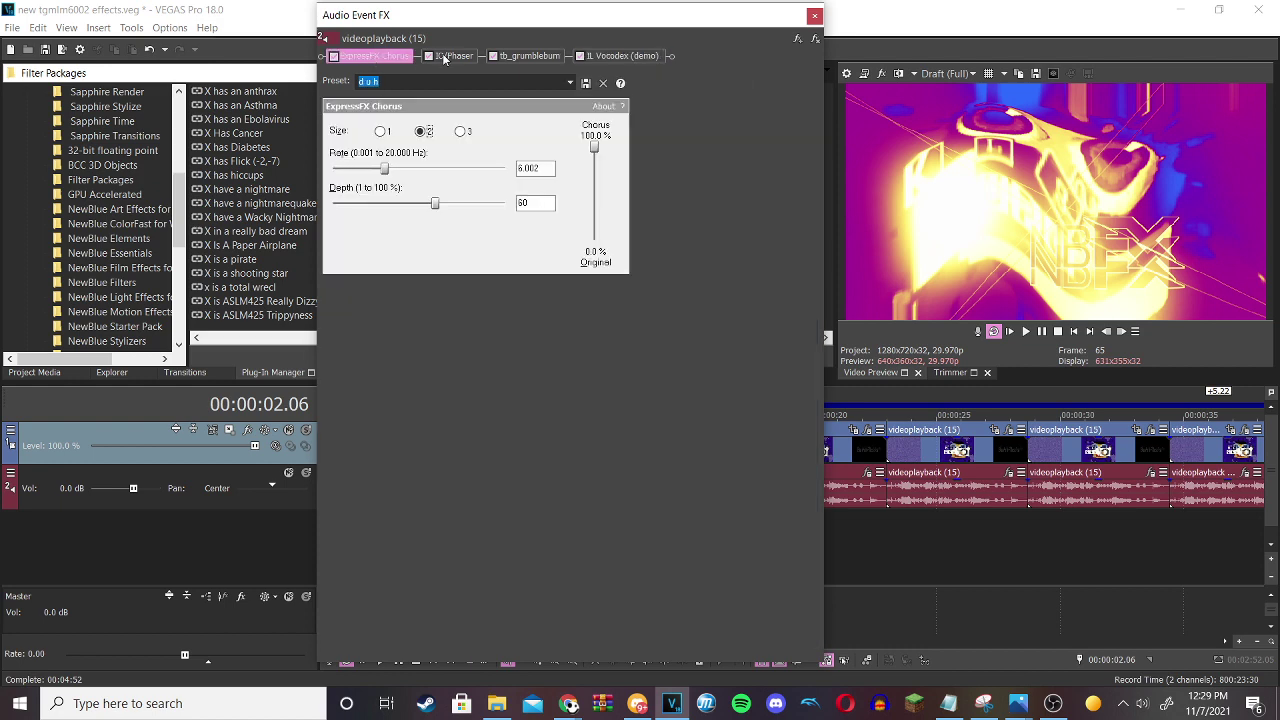
click(444, 57)
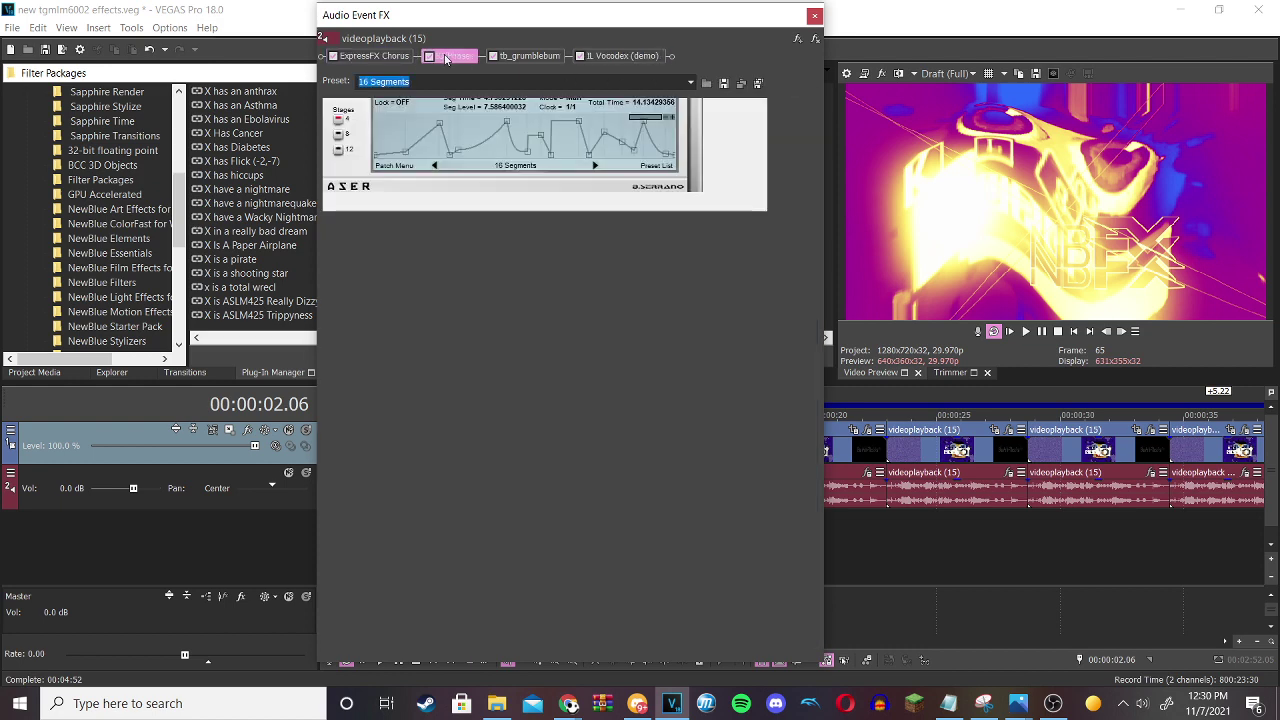
click(527, 57)
click(648, 61)
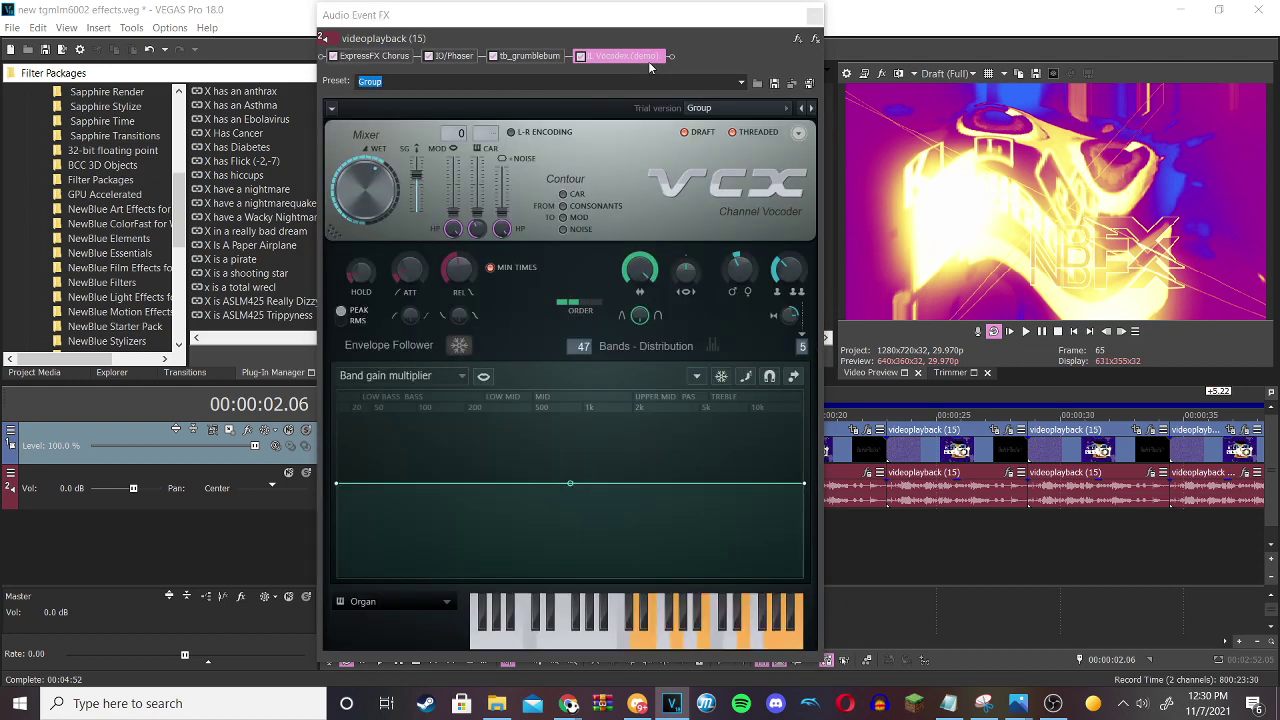
click(815, 15)
Examine the second clip's Gradient Map colour points and its IL Vocodex audio effect settings.
click(534, 456)
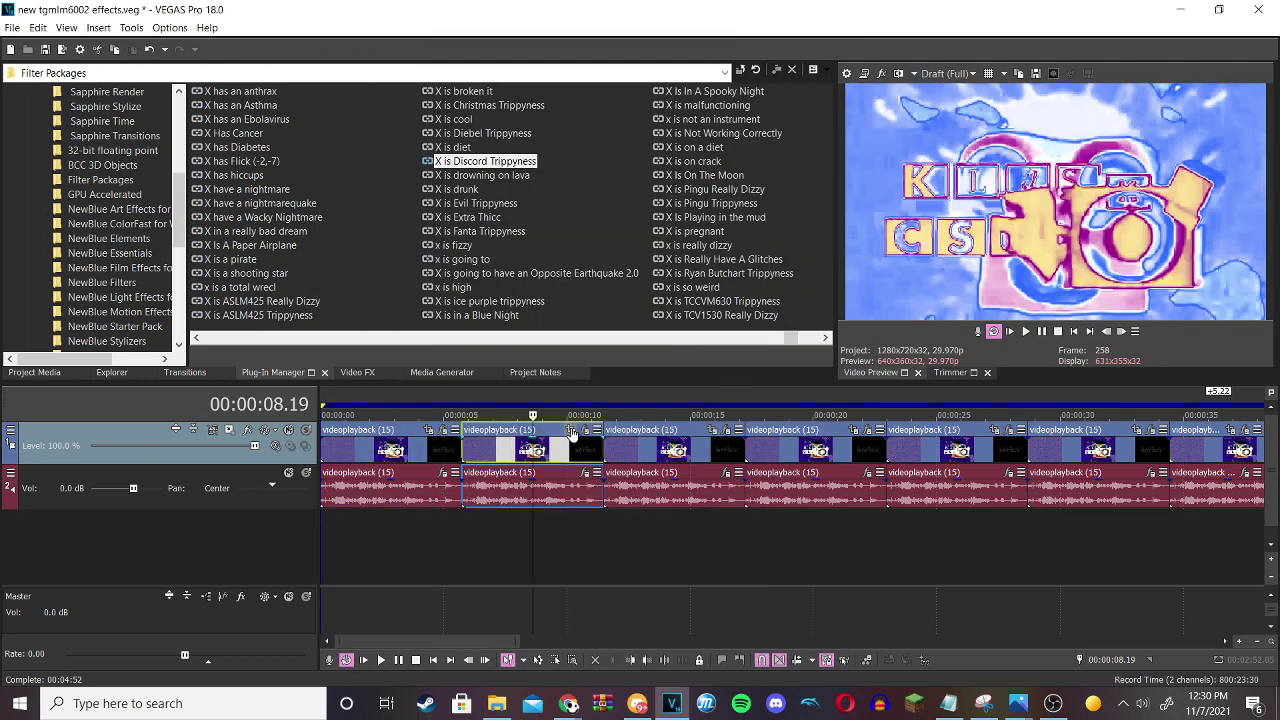
click(585, 430)
click(110, 163)
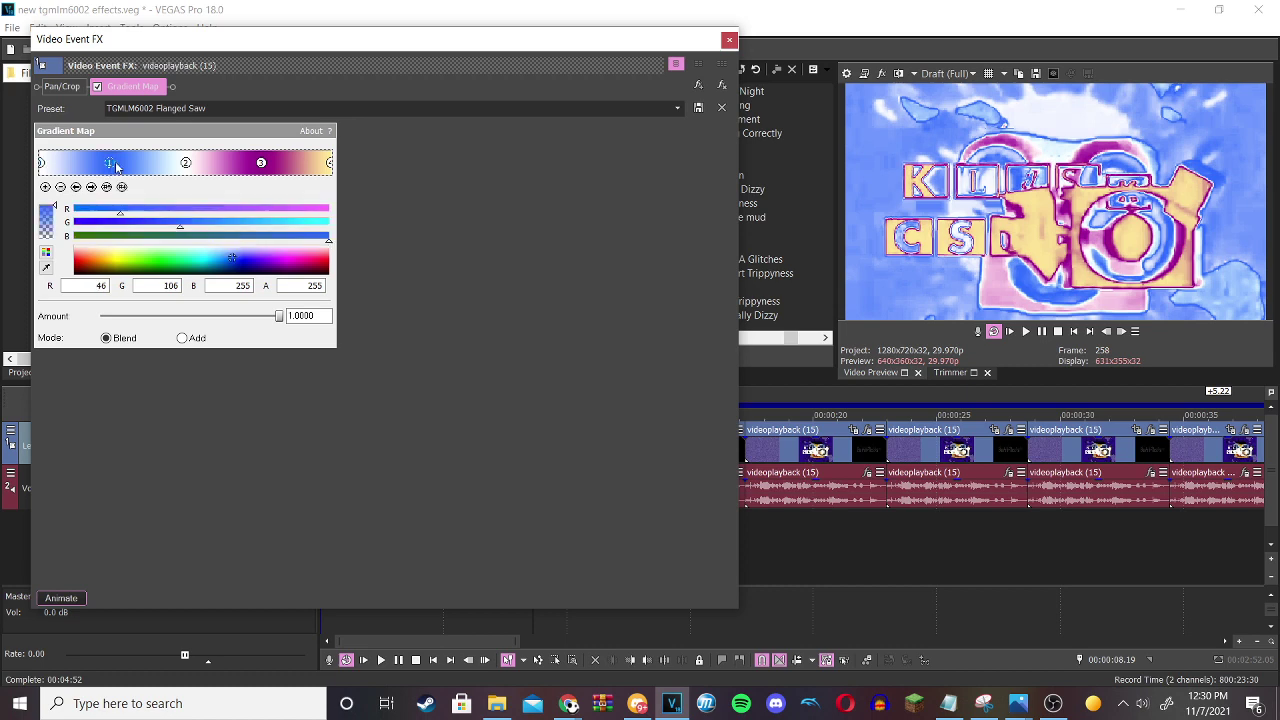
click(186, 164)
click(261, 164)
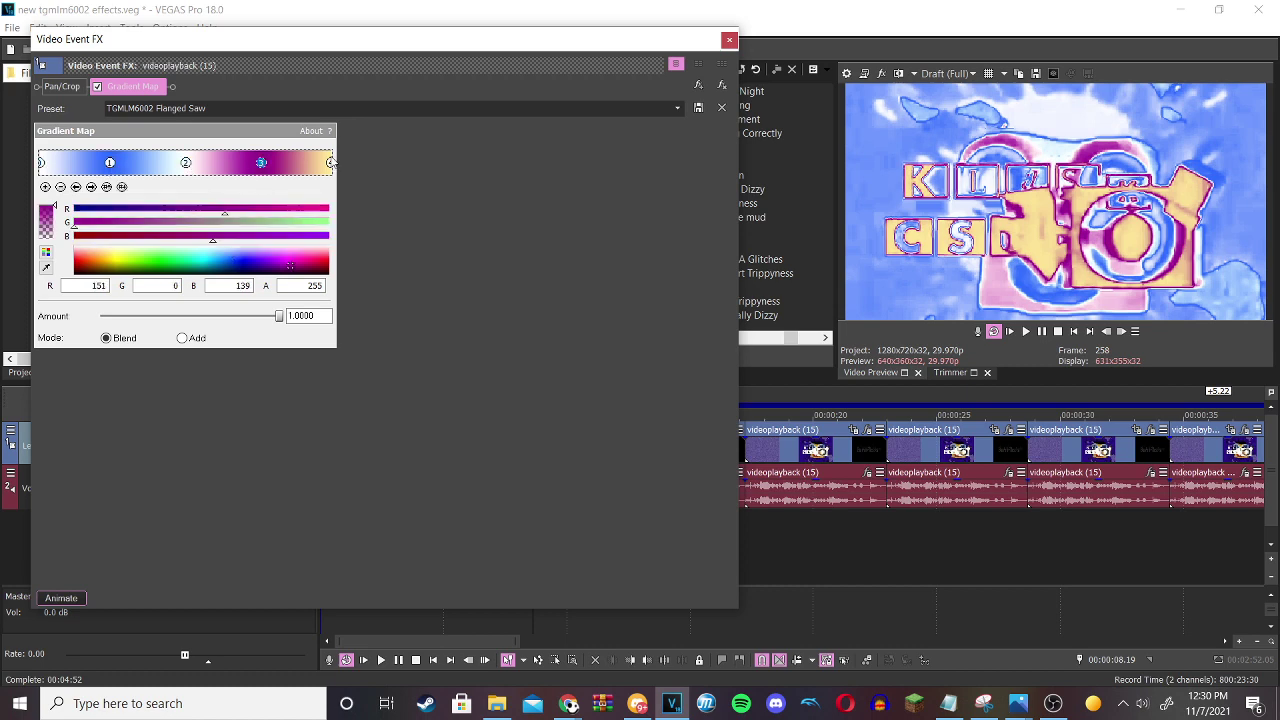
click(331, 163)
click(729, 39)
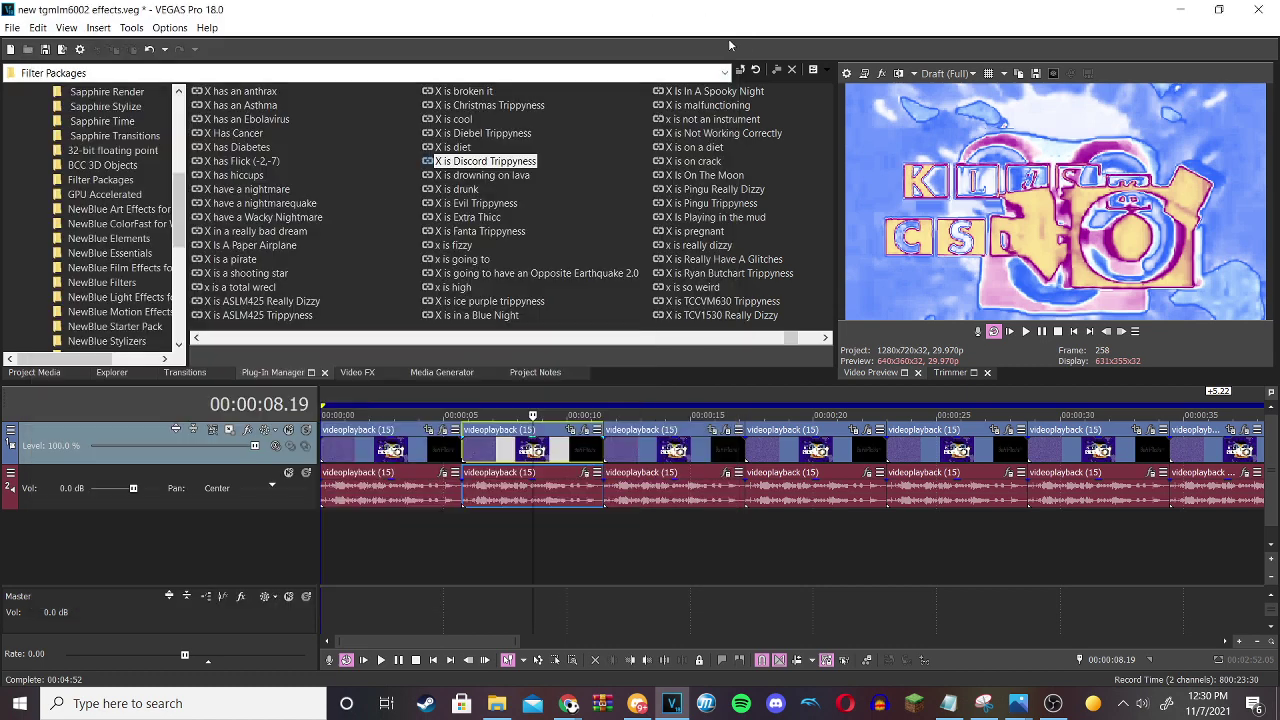
click(584, 472)
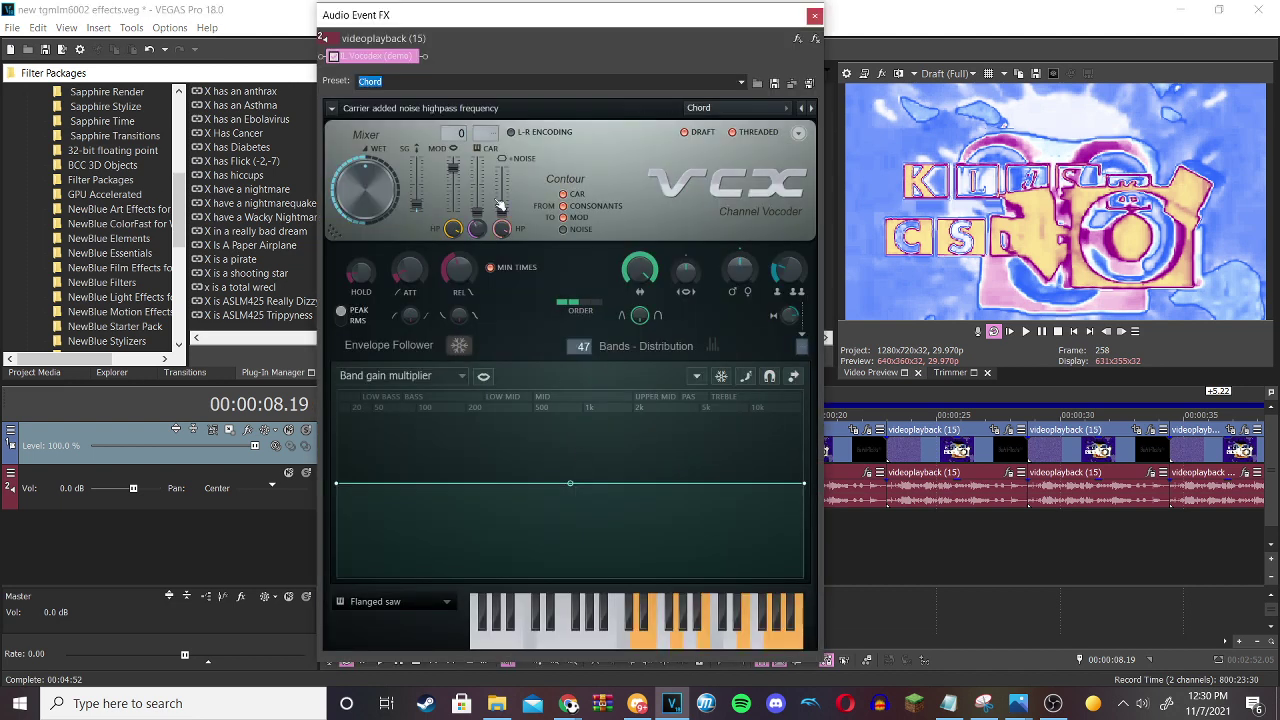
click(813, 15)
Examine the third clip's Rays effect and Gradient Map colour points, plus its IL Vocodex audio settings.
click(688, 470)
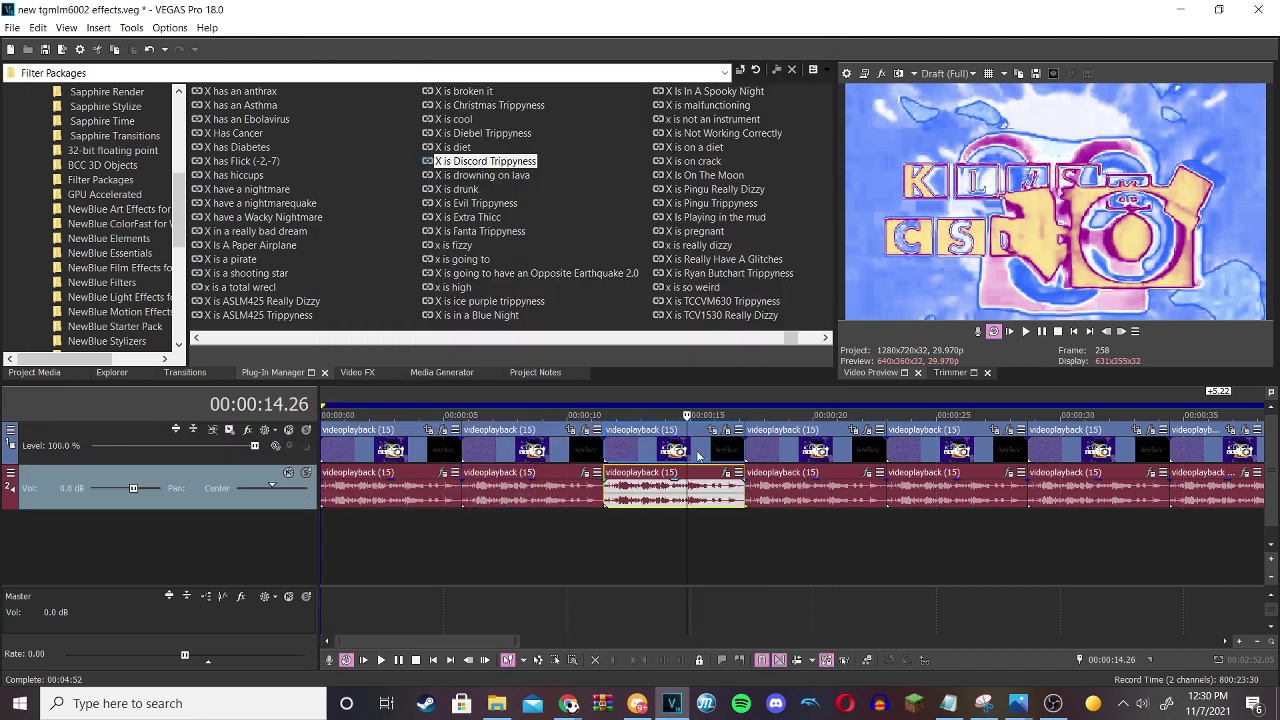
click(727, 430)
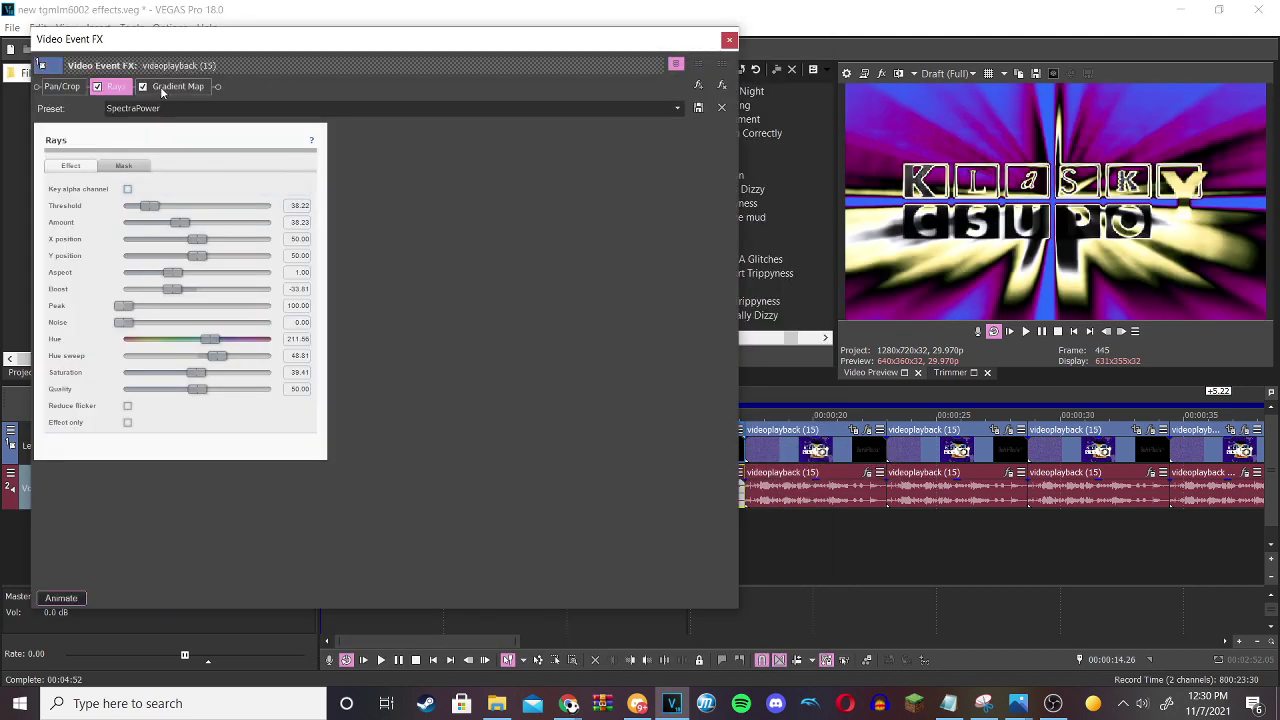
click(160, 86)
click(90, 163)
click(149, 163)
click(210, 163)
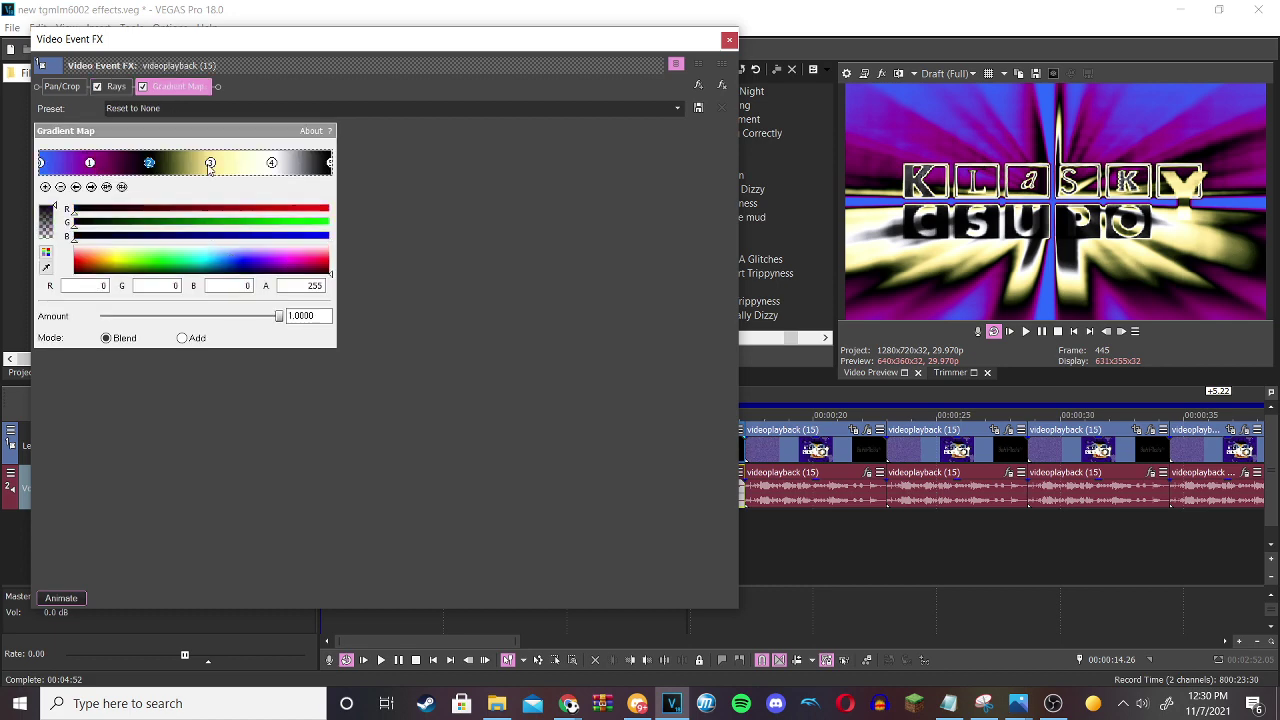
click(271, 163)
click(330, 163)
click(727, 42)
click(727, 472)
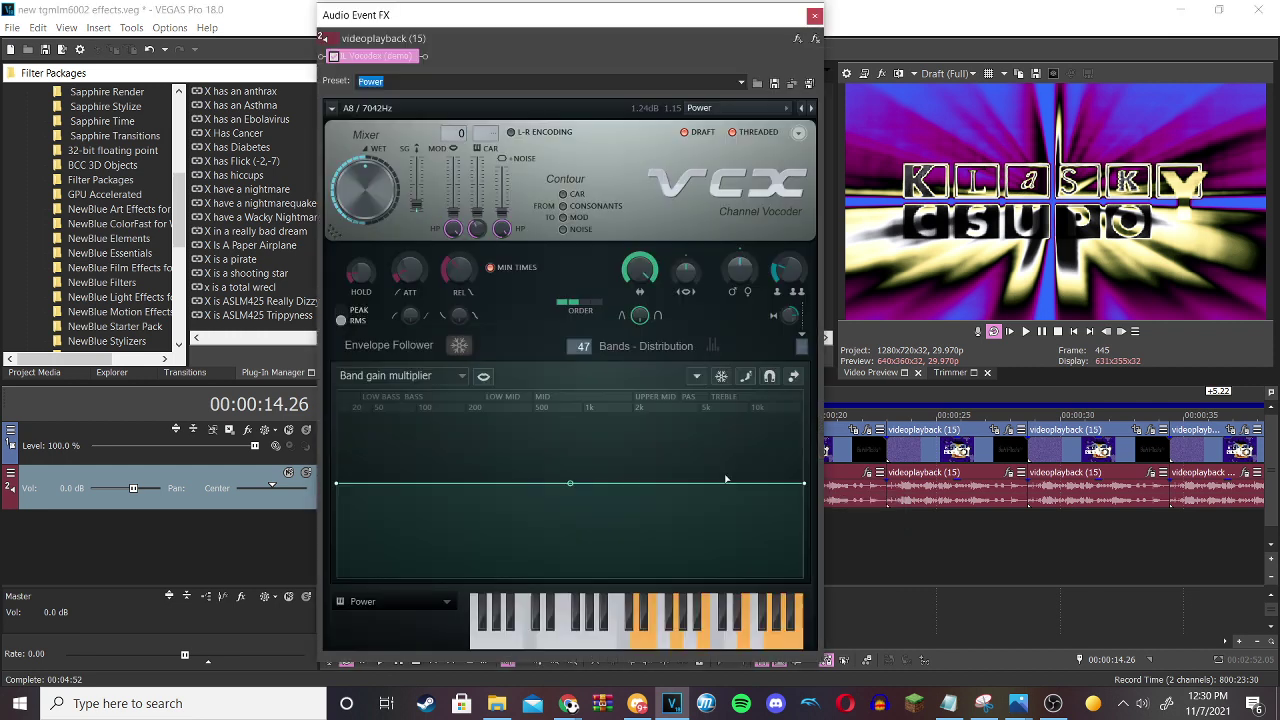
click(815, 14)
Review the fourth clip's NewBlue LE Starlight, Rays and Gradient Map video effects, including the gradient's colour points.
click(785, 445)
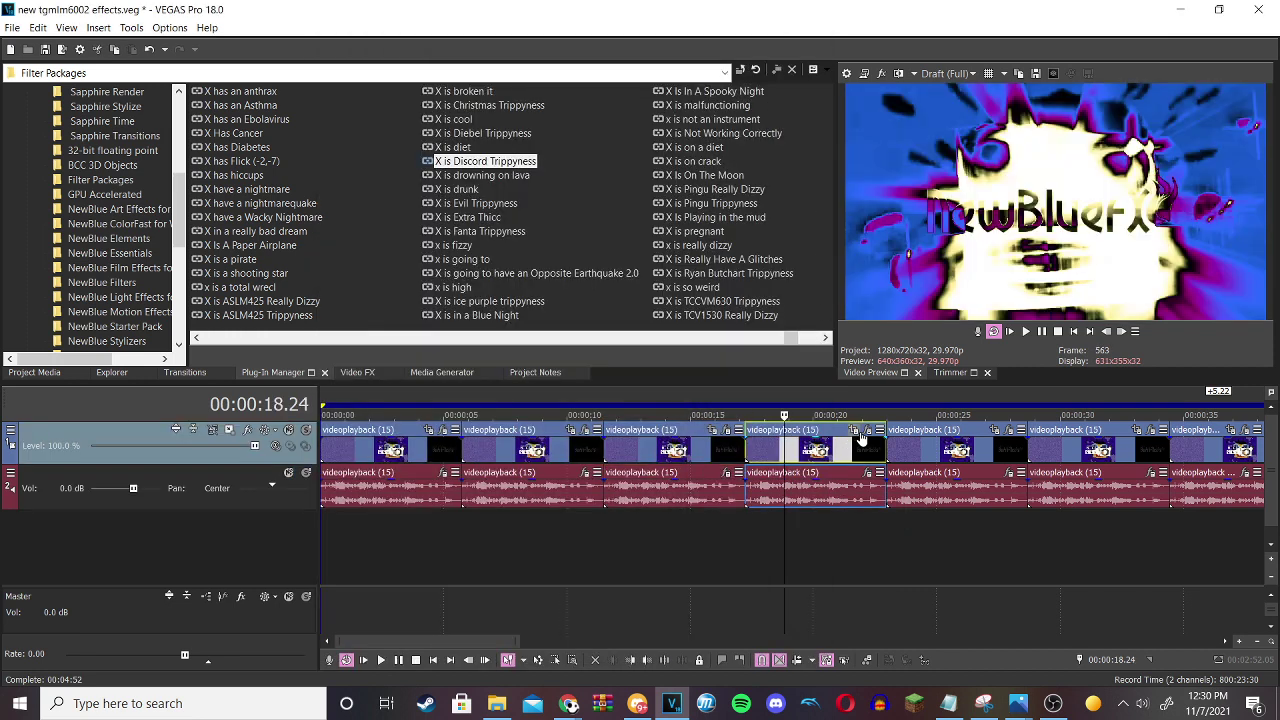
click(858, 430)
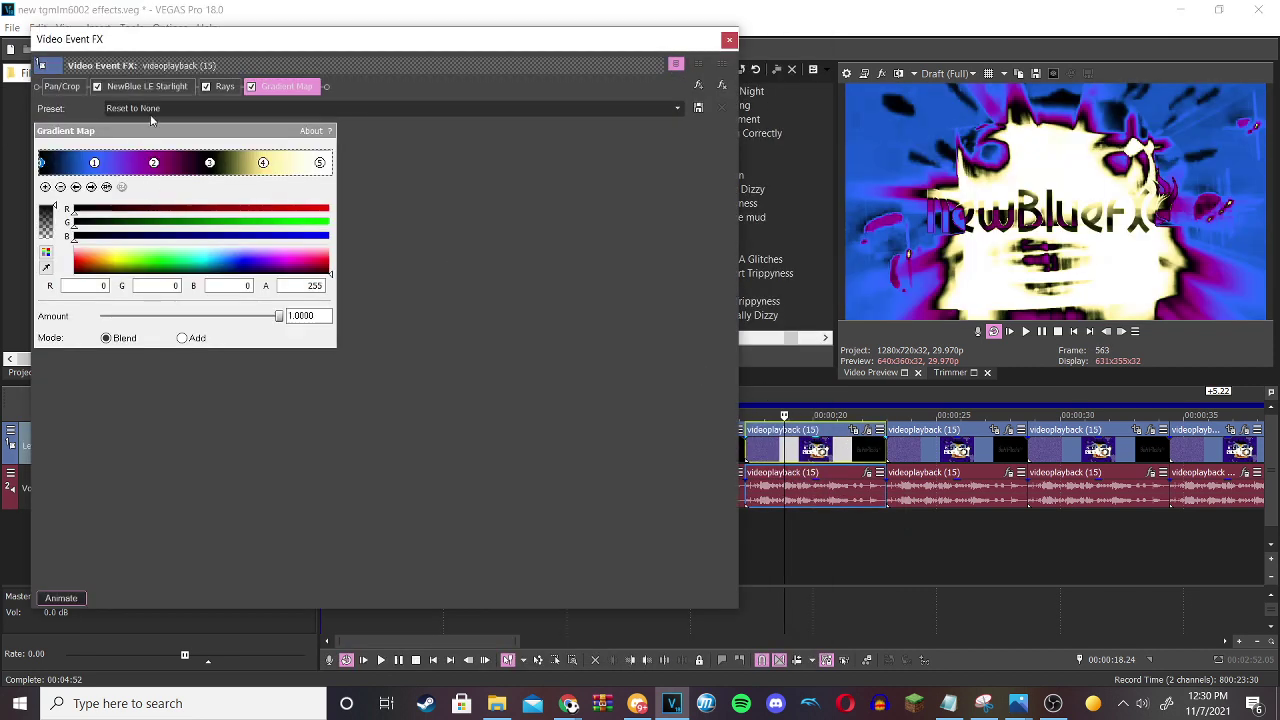
click(147, 86)
click(222, 86)
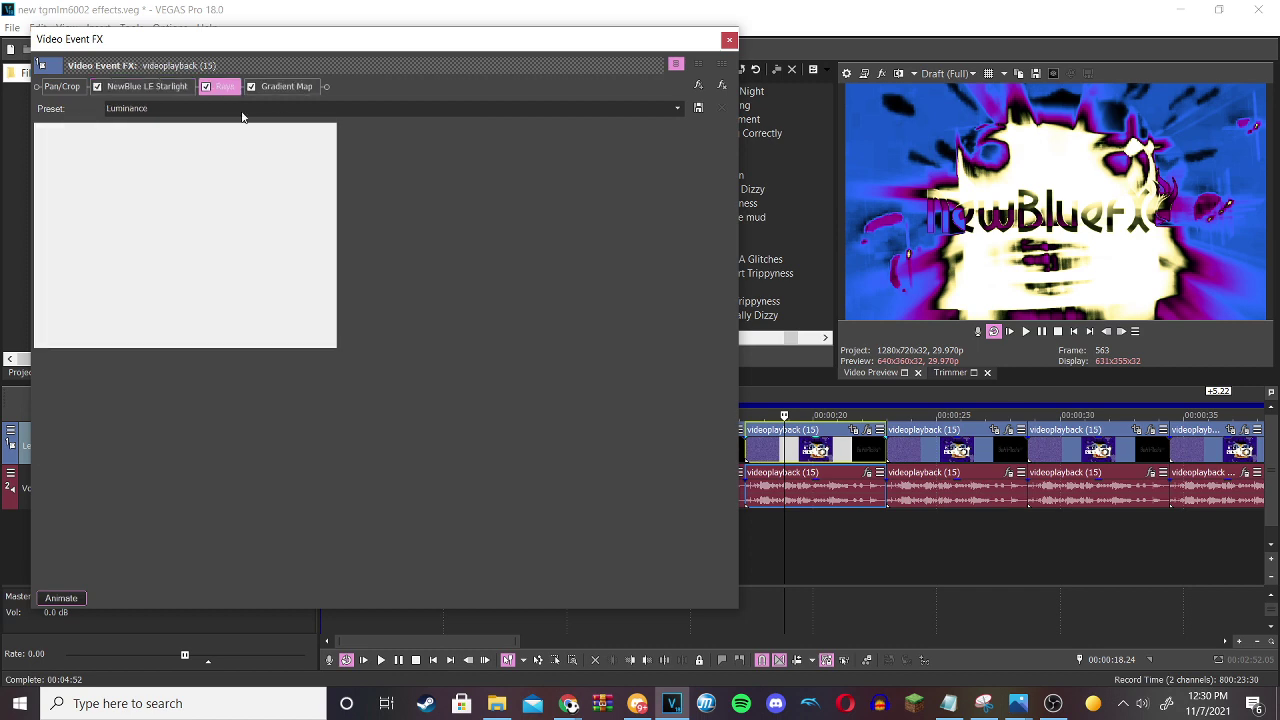
click(287, 86)
click(153, 163)
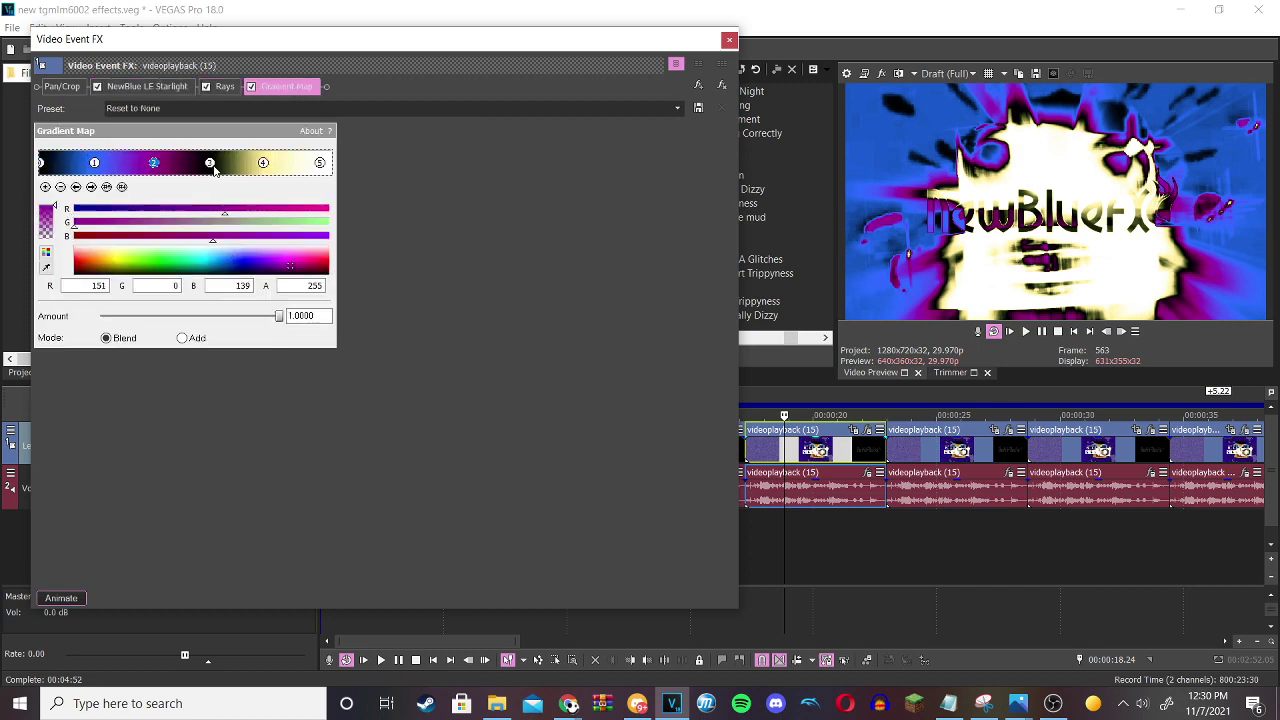
click(209, 163)
click(262, 163)
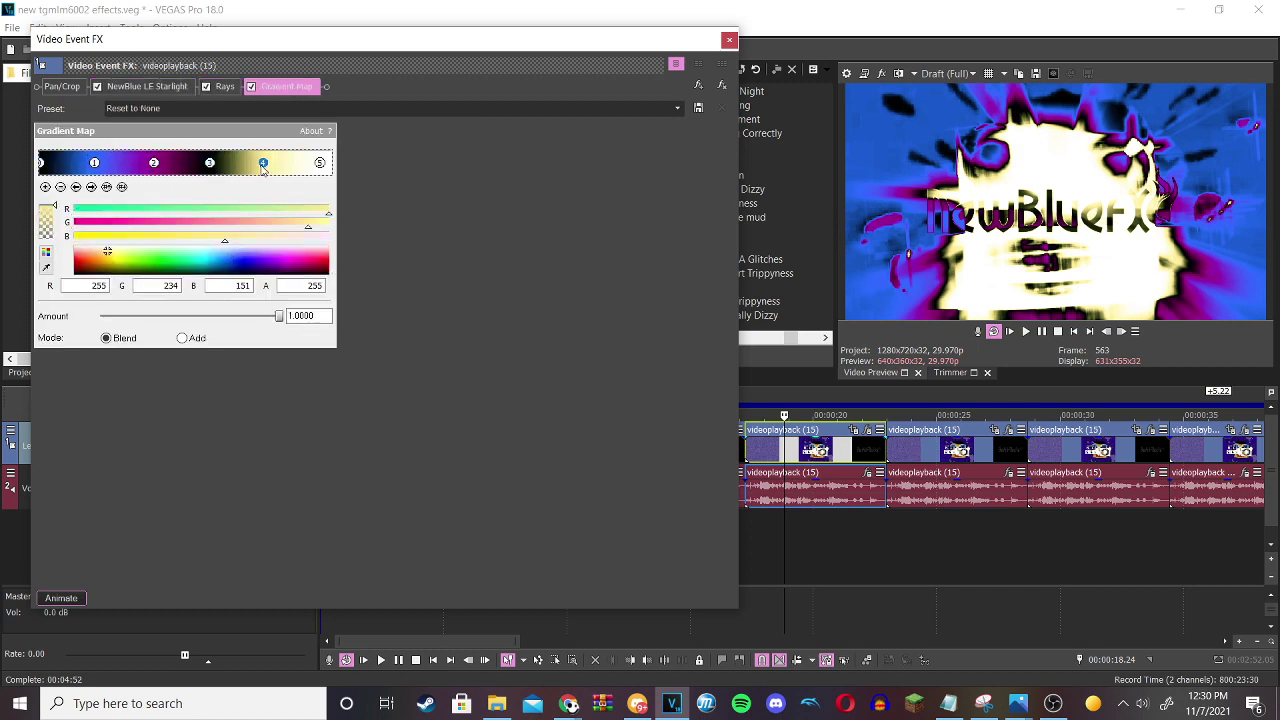
click(729, 39)
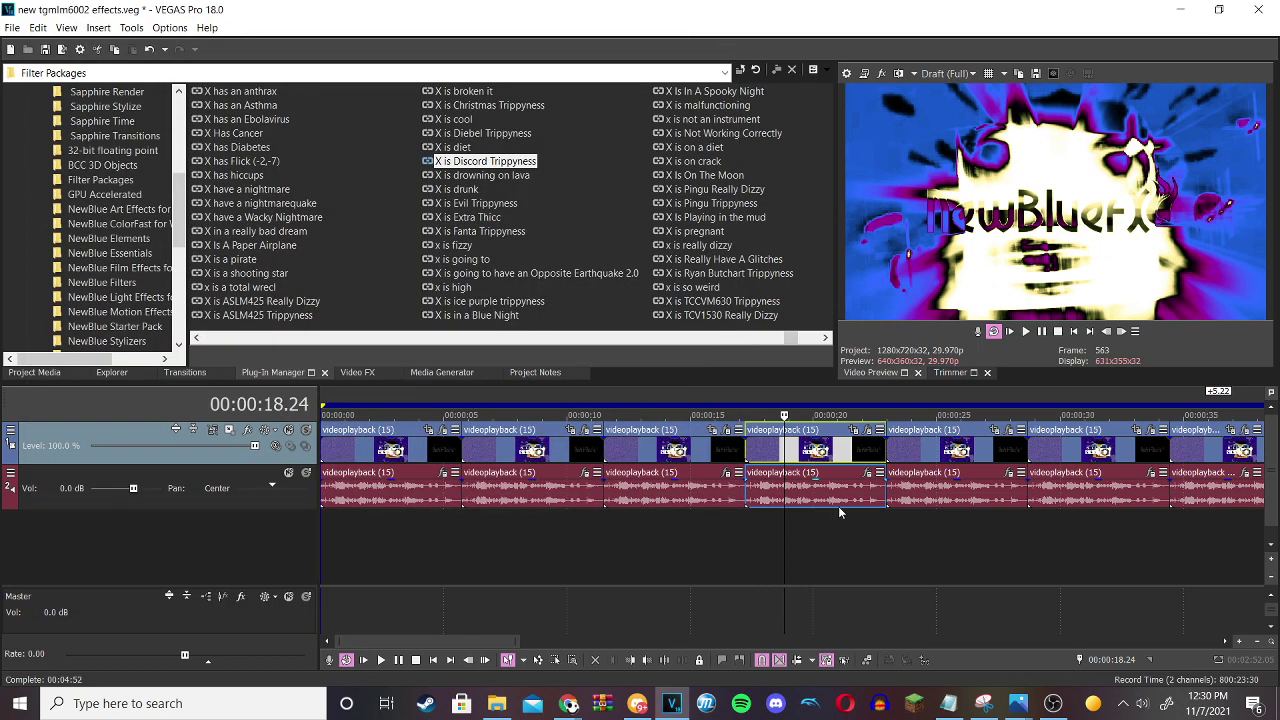
Examine the IL Vocodex settings in the fourth clip's audio effect chain.
click(865, 483)
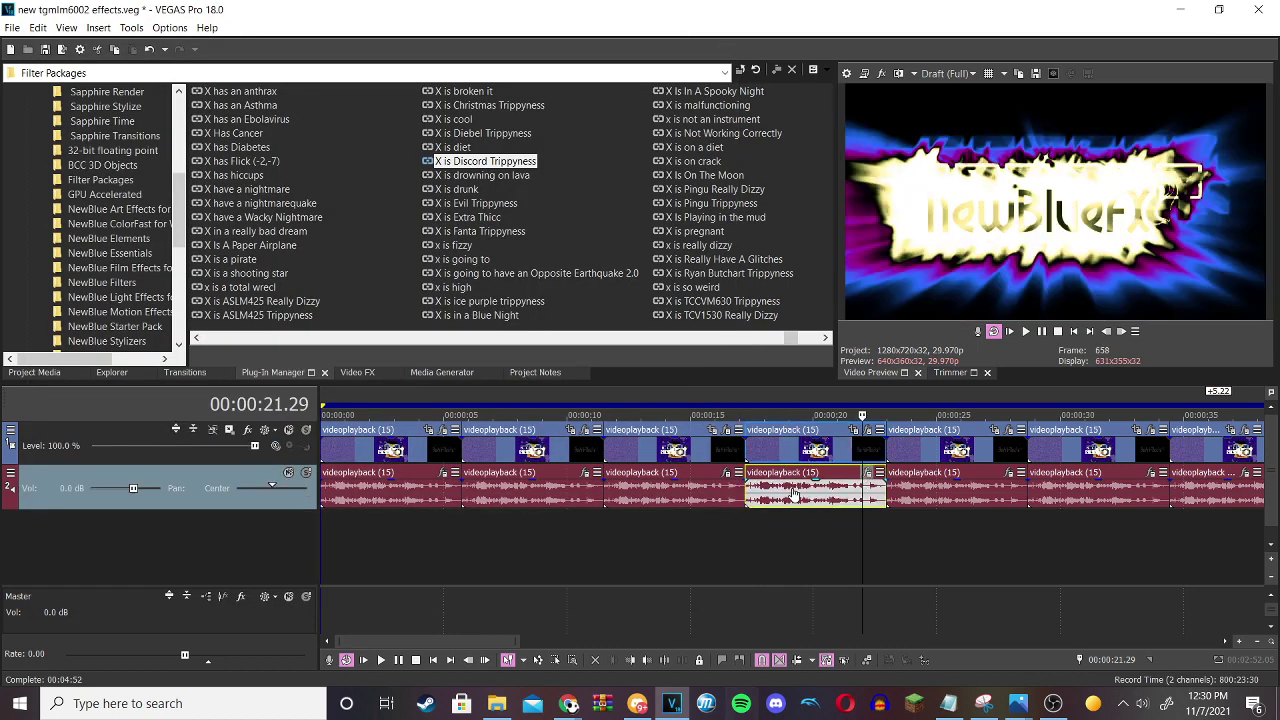
click(868, 472)
click(452, 57)
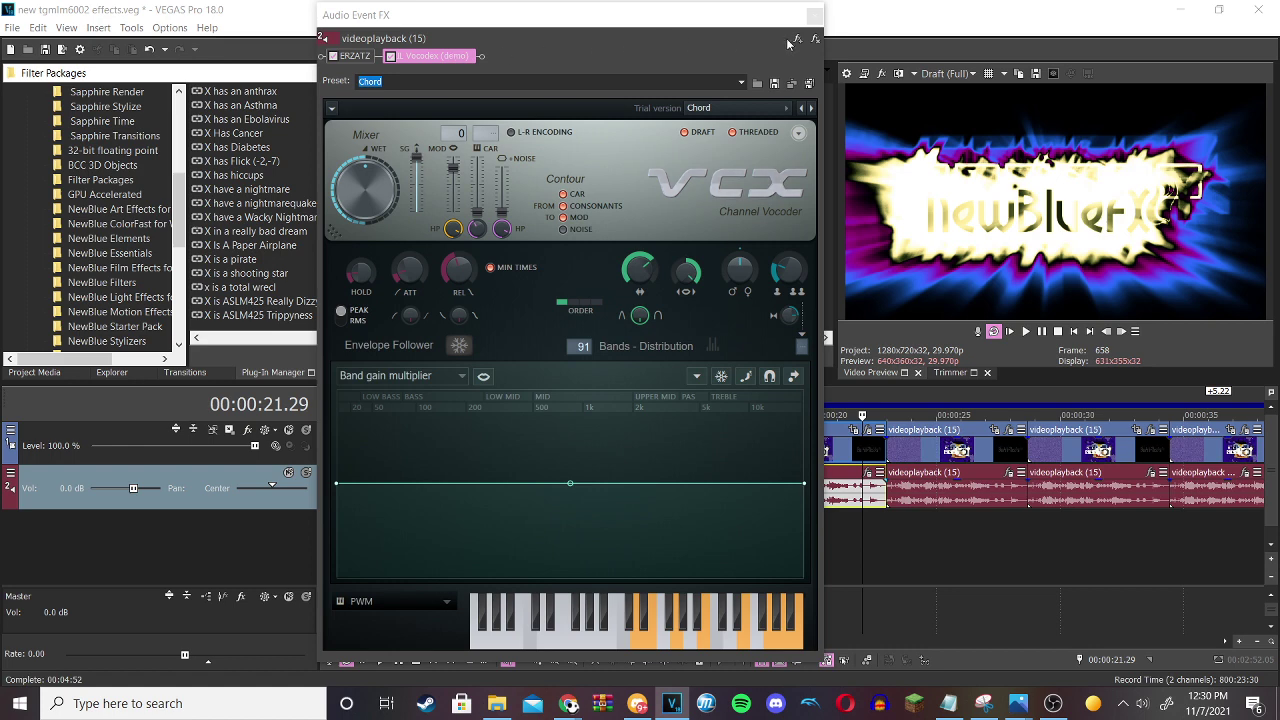
click(815, 16)
Examine the fifth clip's Light Rays, TV Simulator and Gradient Map colour points, plus its IL Vocodex audio settings.
click(926, 450)
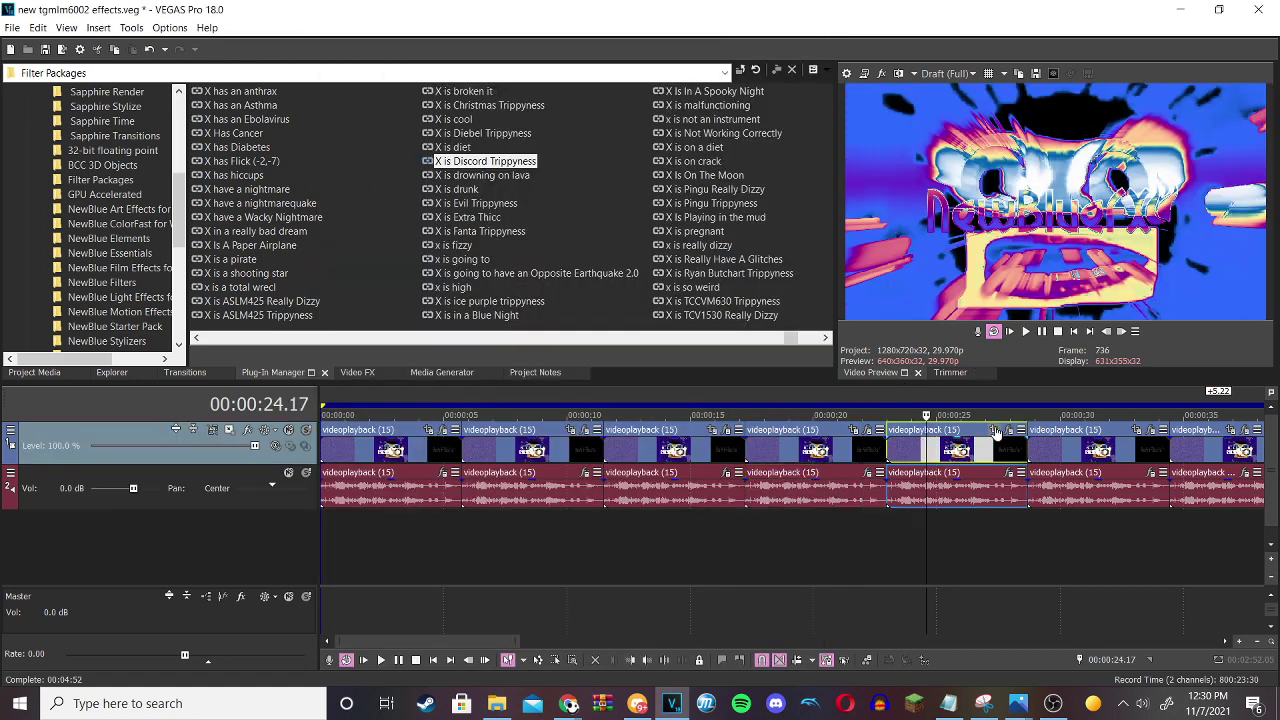
click(1007, 436)
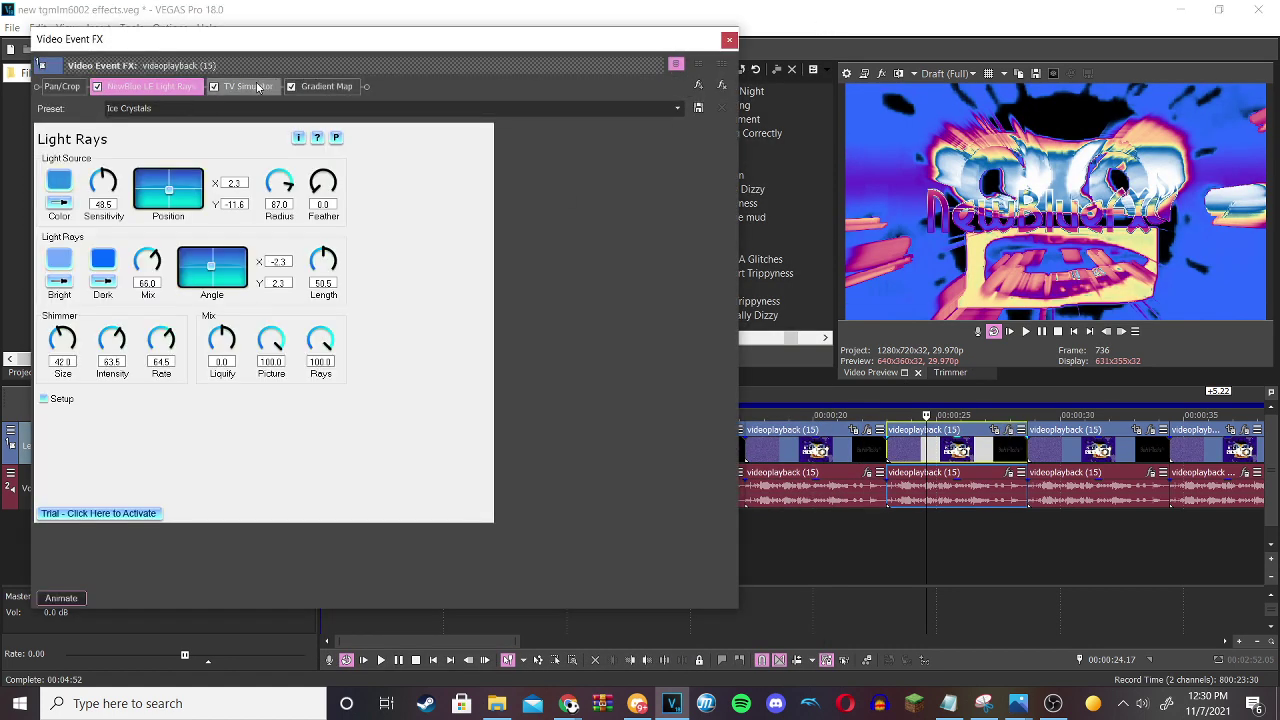
click(247, 86)
click(323, 86)
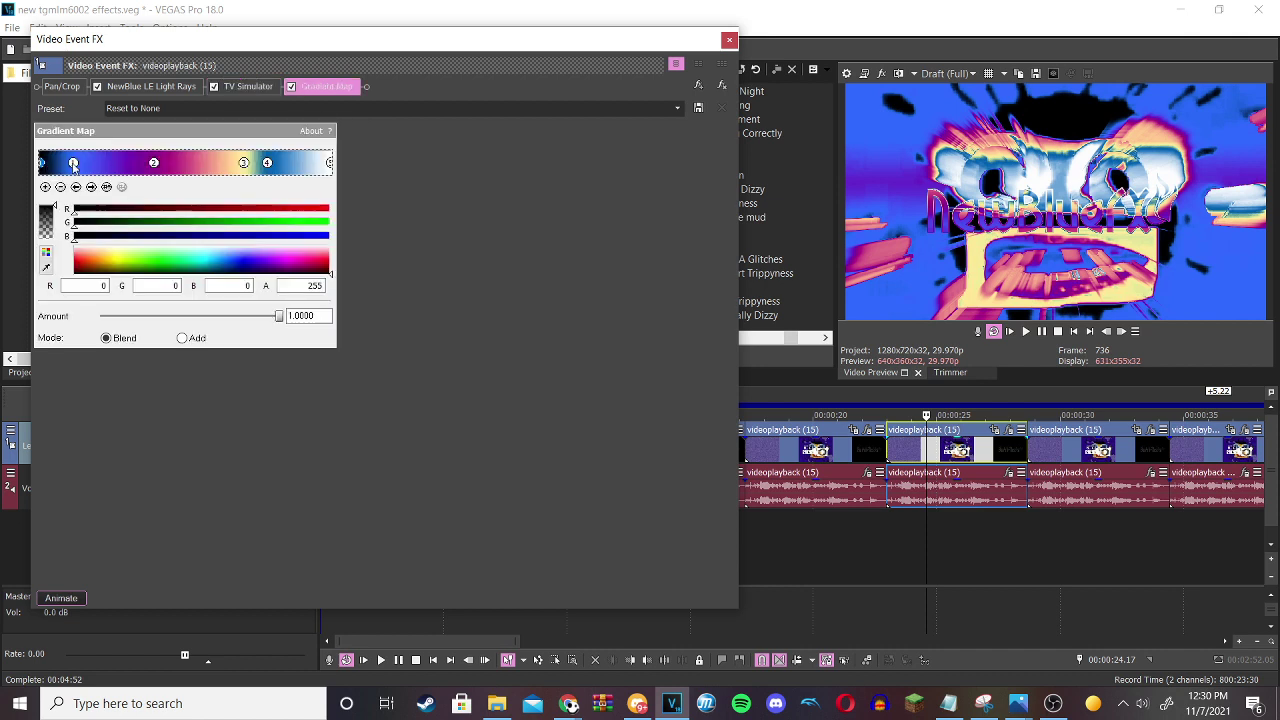
click(73, 163)
click(154, 163)
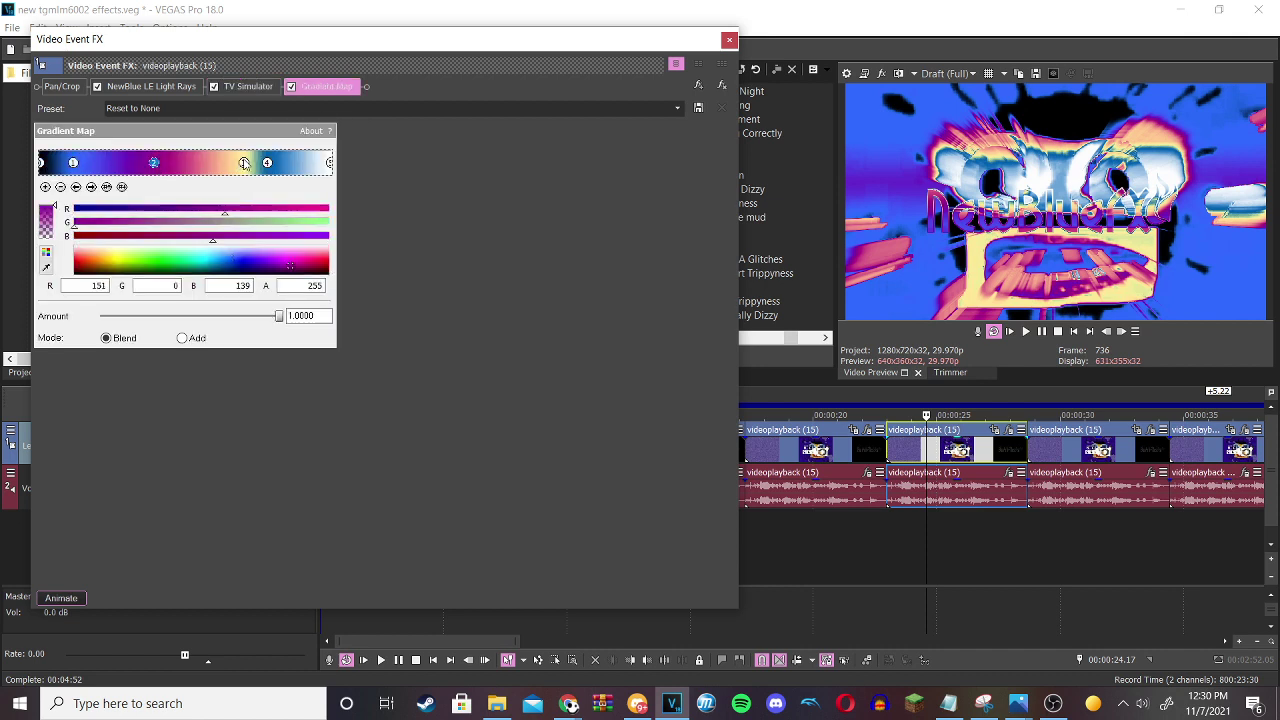
click(244, 163)
click(267, 163)
click(329, 164)
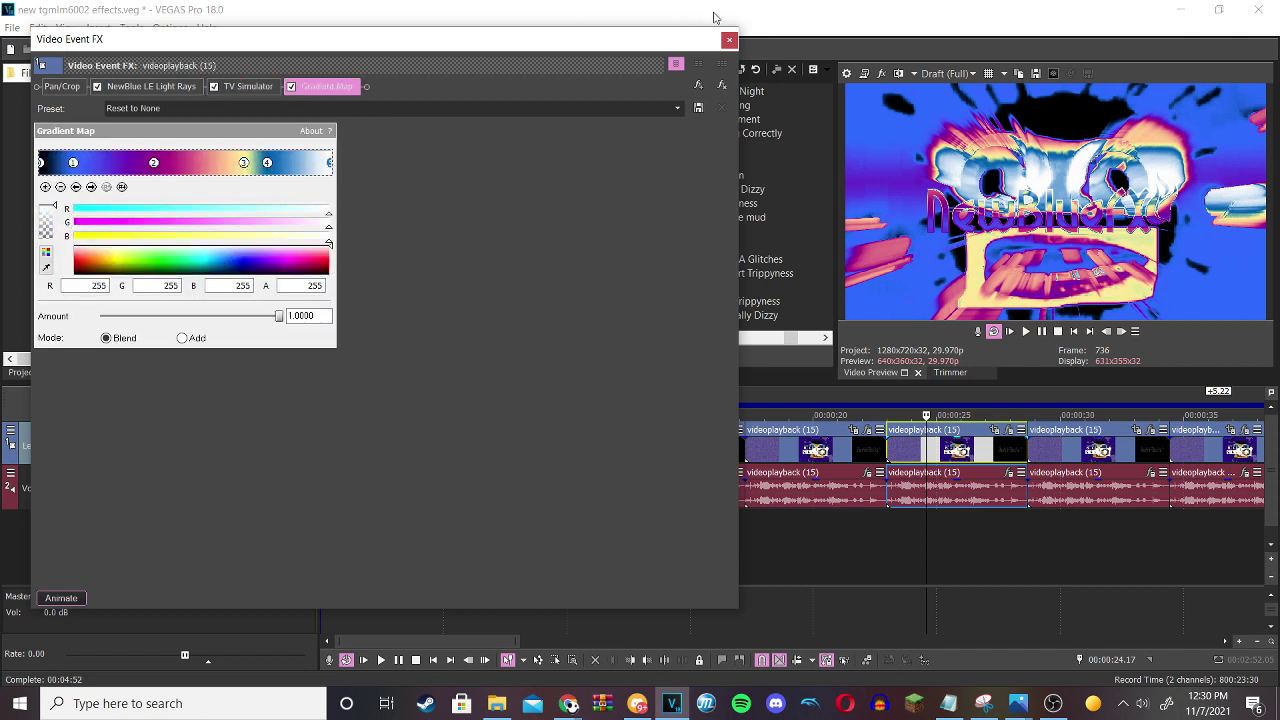
click(729, 41)
click(1009, 472)
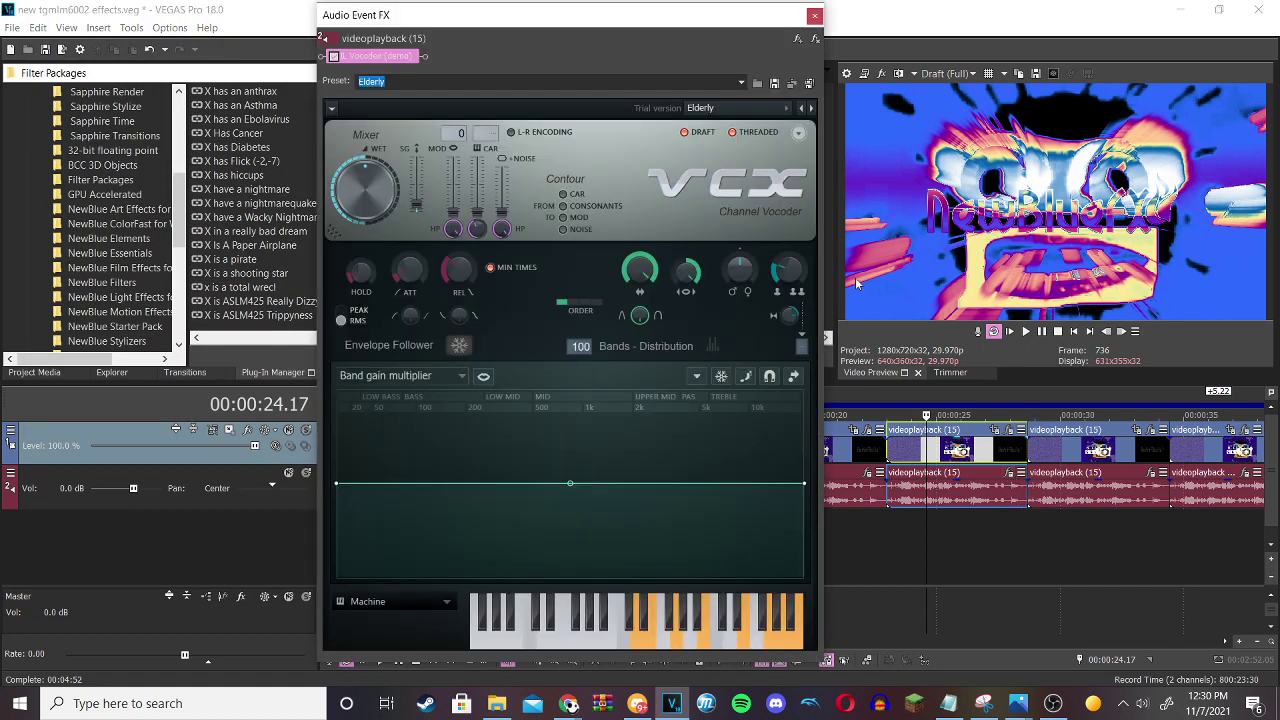
click(815, 15)
Examine the sixth clip's Gradient Map colour points and its IL Vocodex audio effect settings.
scroll(812, 507, down, 3)
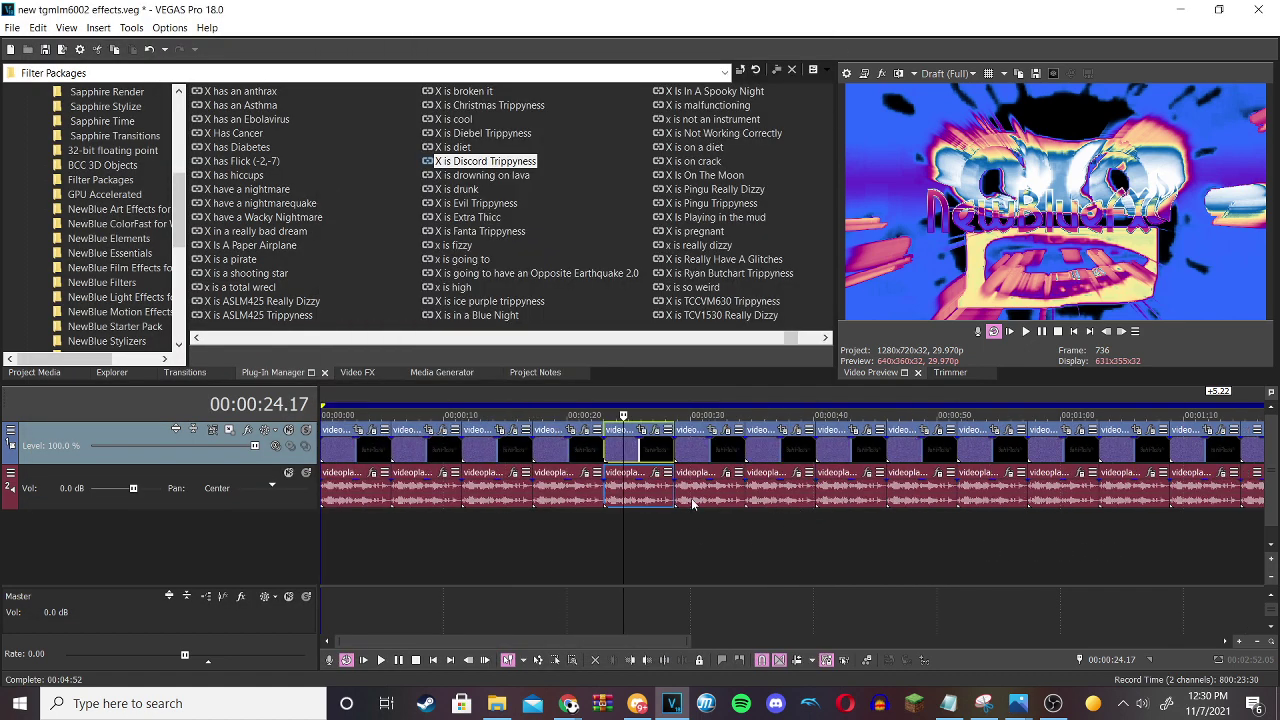
click(704, 470)
click(727, 430)
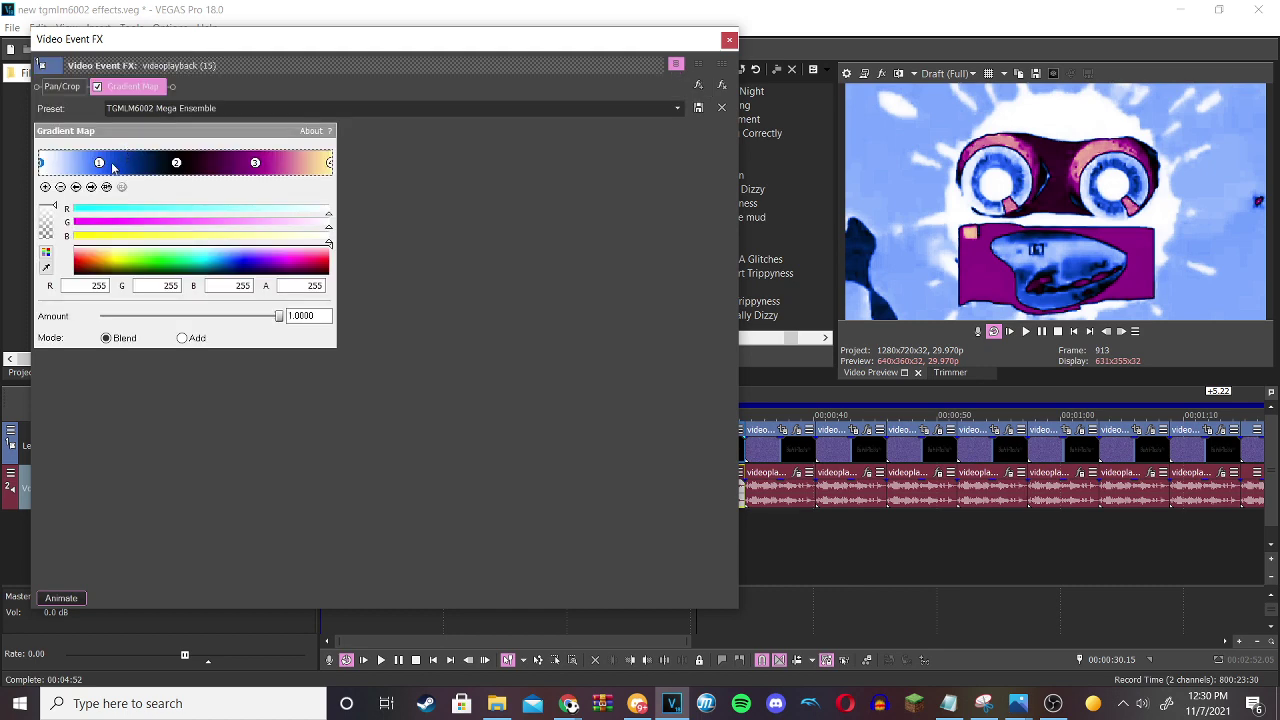
click(175, 165)
click(255, 164)
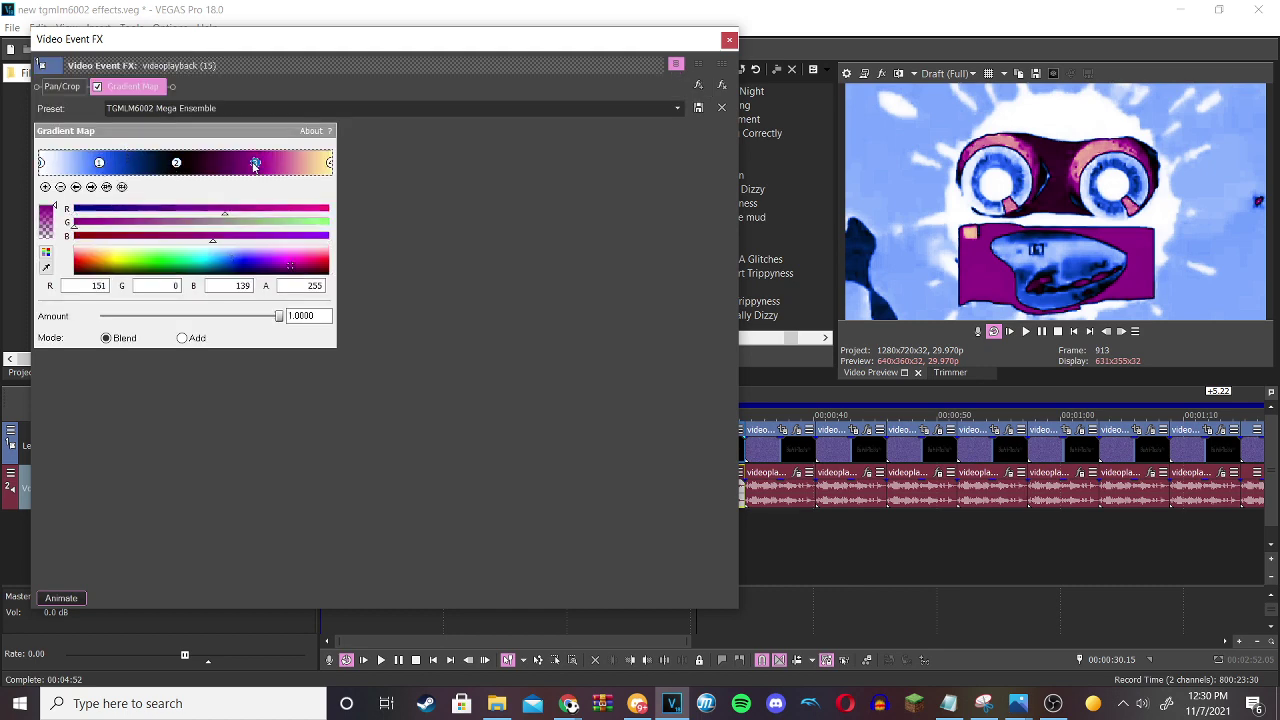
click(330, 163)
click(729, 40)
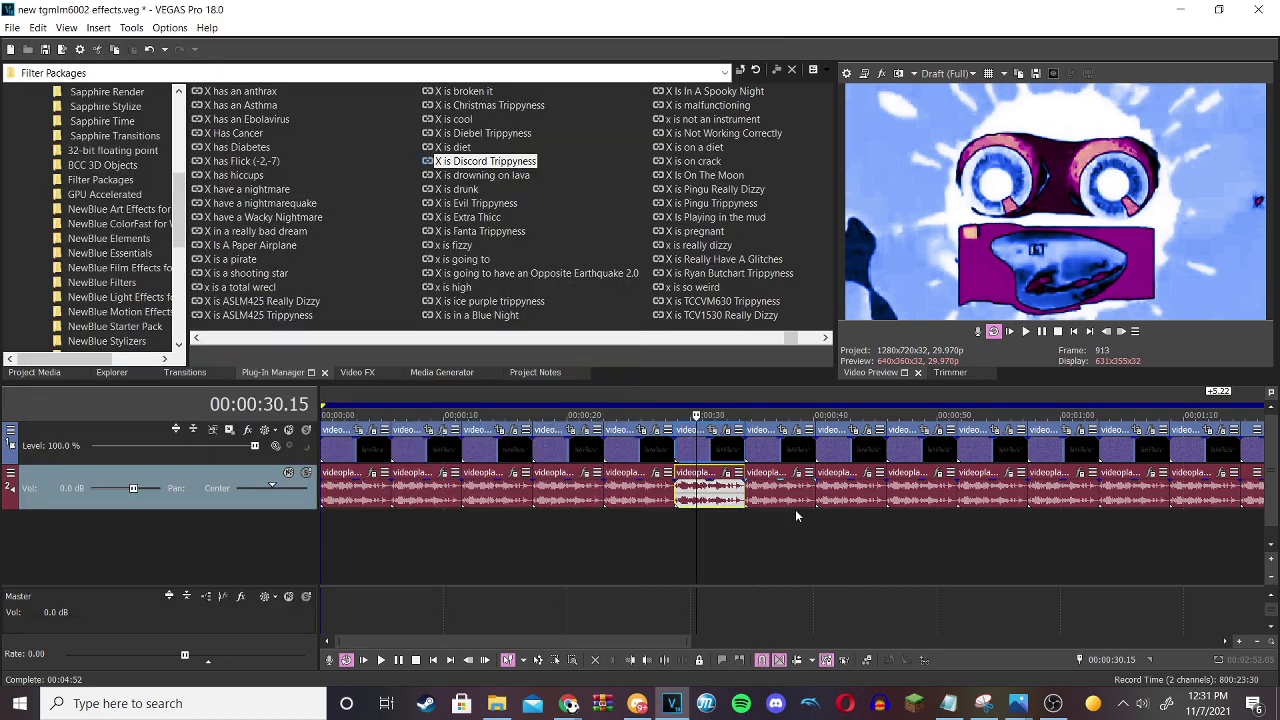
click(727, 472)
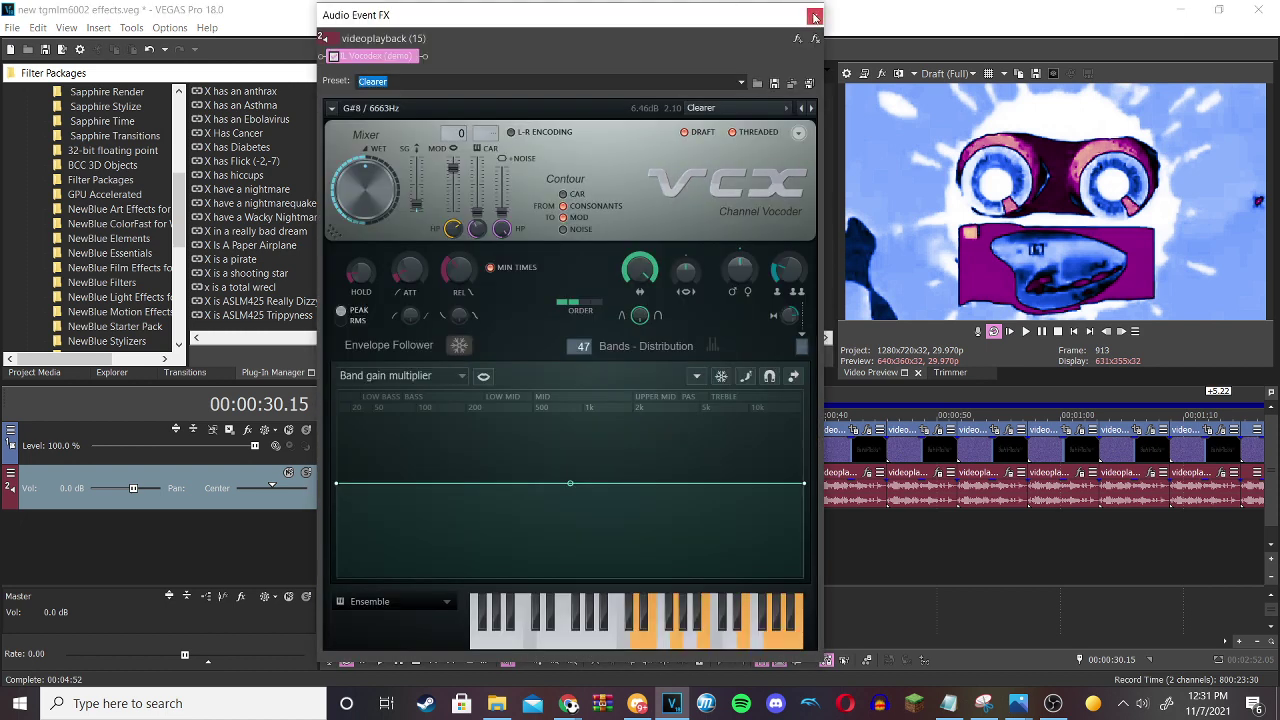
click(818, 11)
Examine the seventh clip's Gradient Map colour points and its IL Vocodex audio effect settings.
click(778, 456)
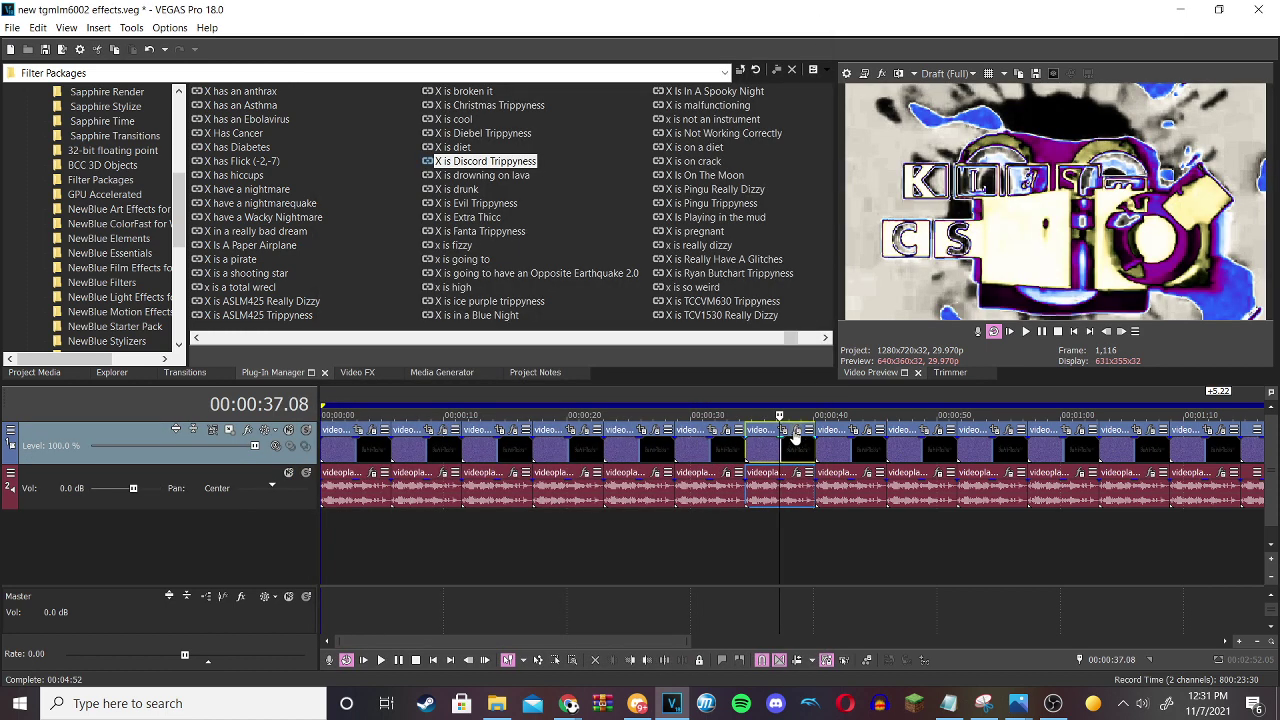
click(790, 430)
click(91, 164)
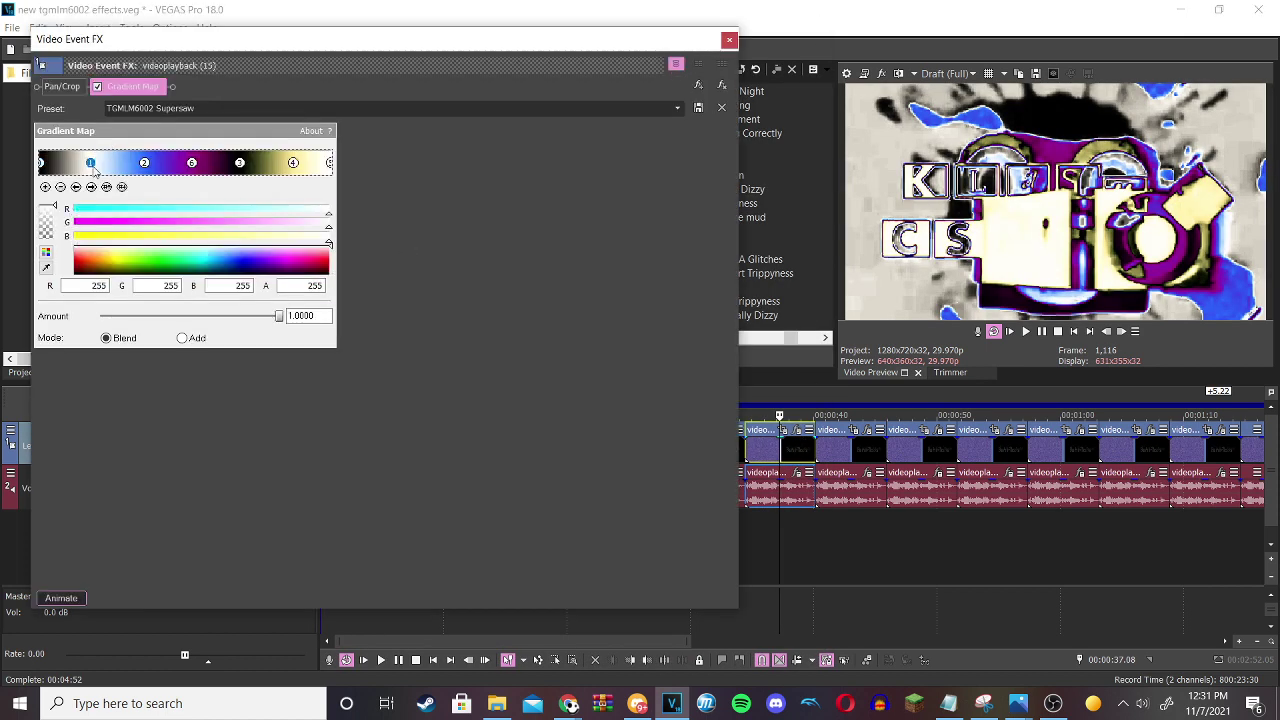
click(144, 164)
click(191, 163)
click(239, 163)
click(293, 163)
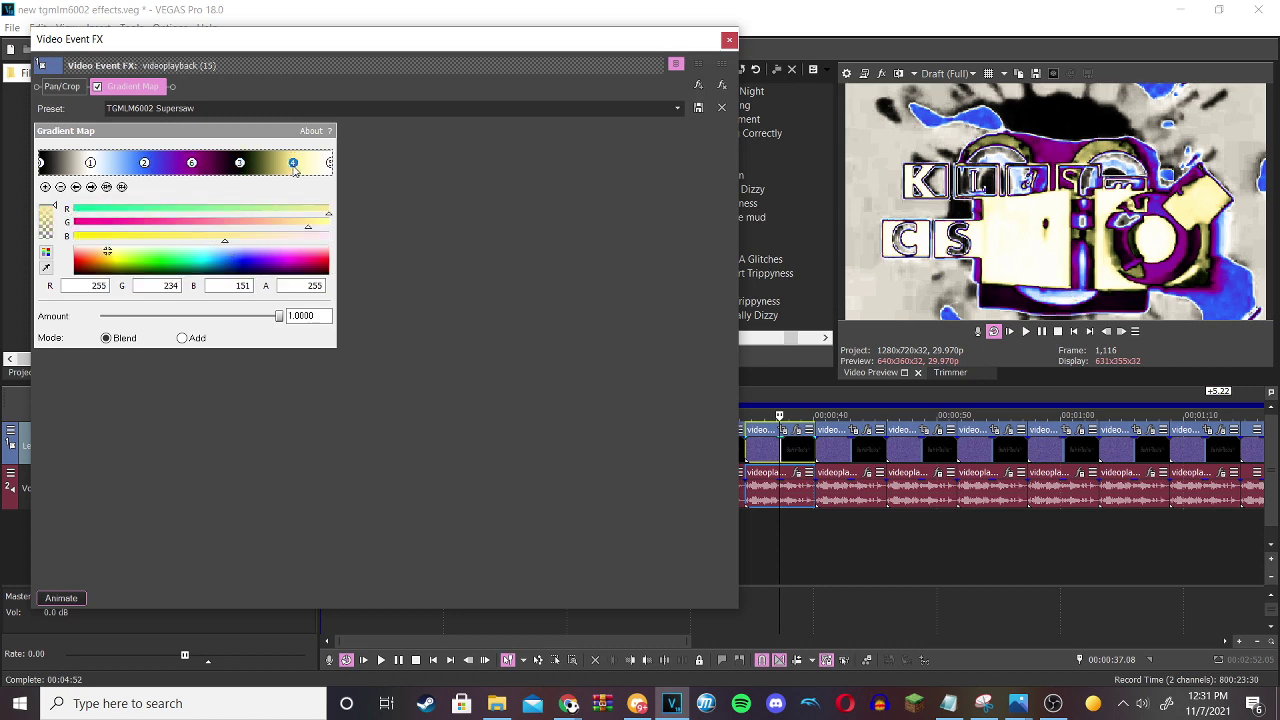
click(331, 163)
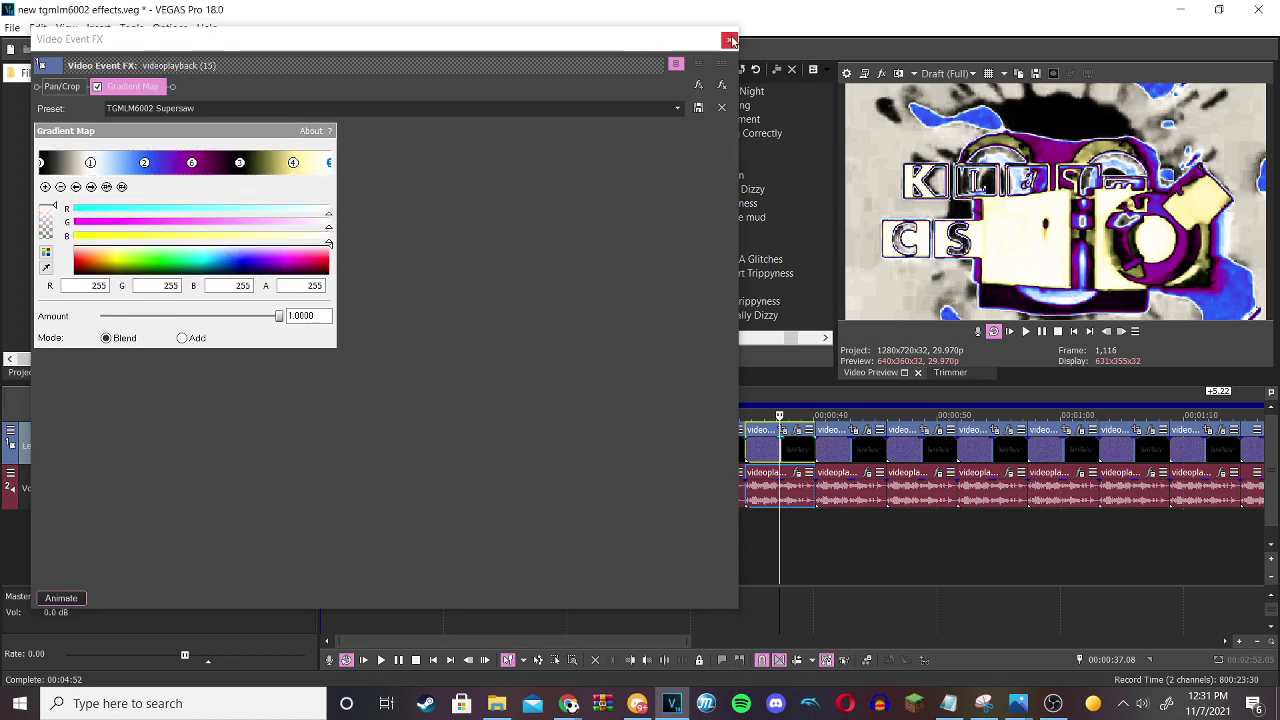
click(729, 40)
click(797, 472)
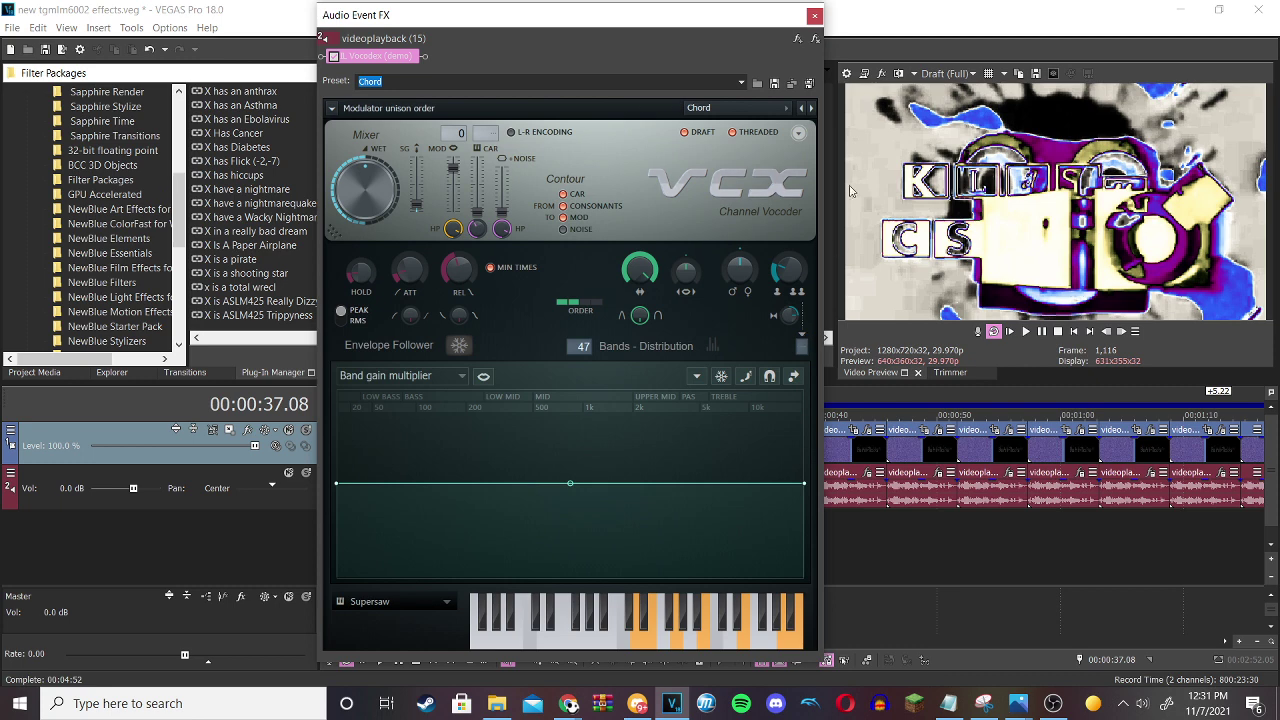
click(815, 15)
Review the eighth clip's HSL Adjust and NewBlue AE Colorize video effects.
click(836, 459)
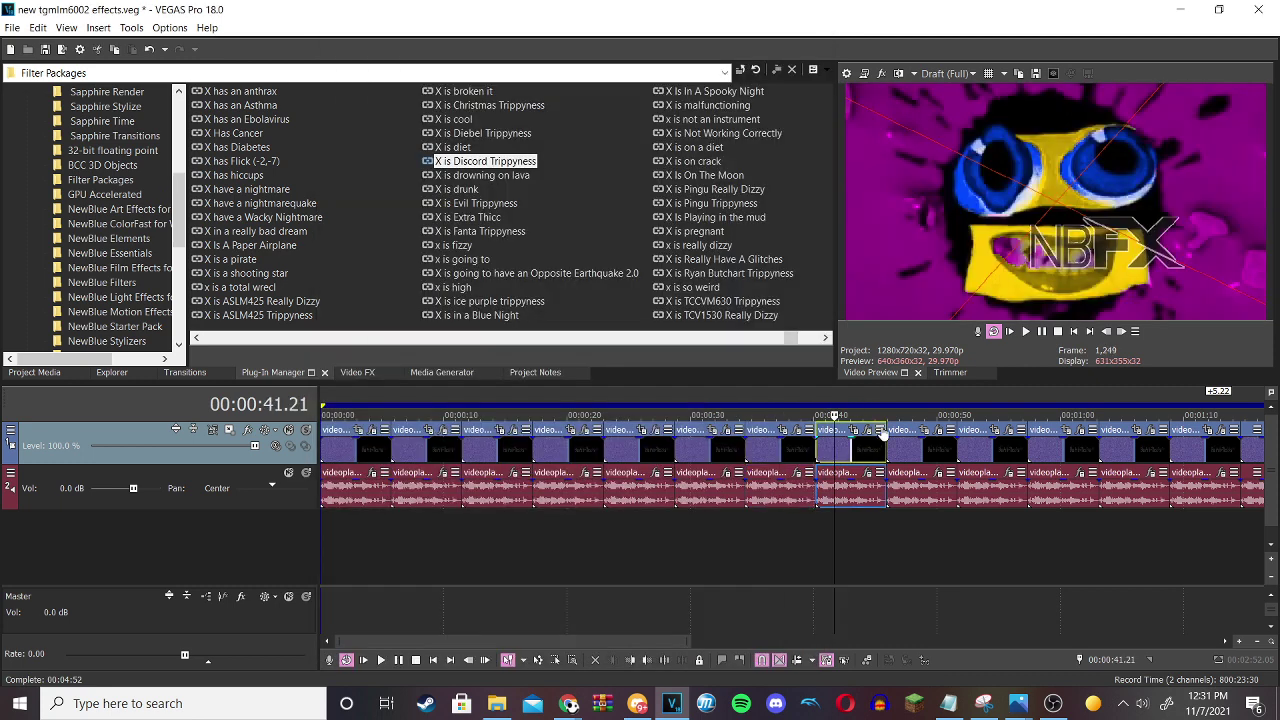
click(866, 430)
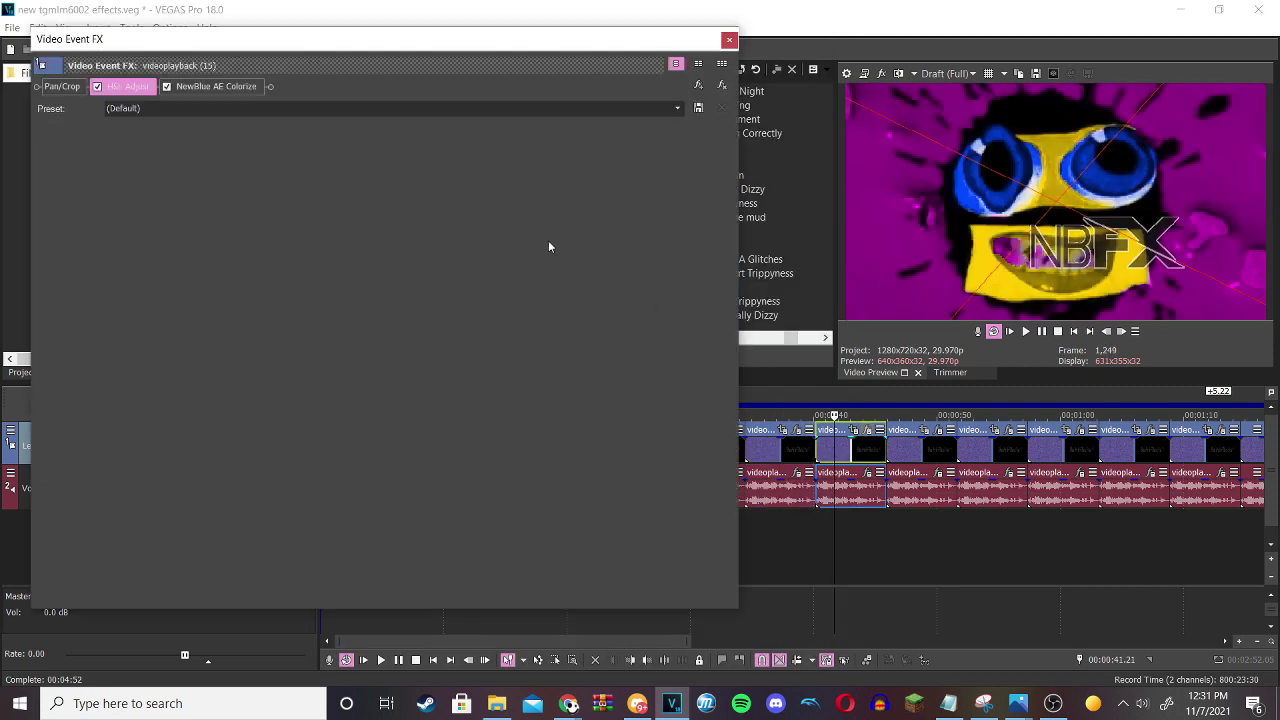
click(218, 87)
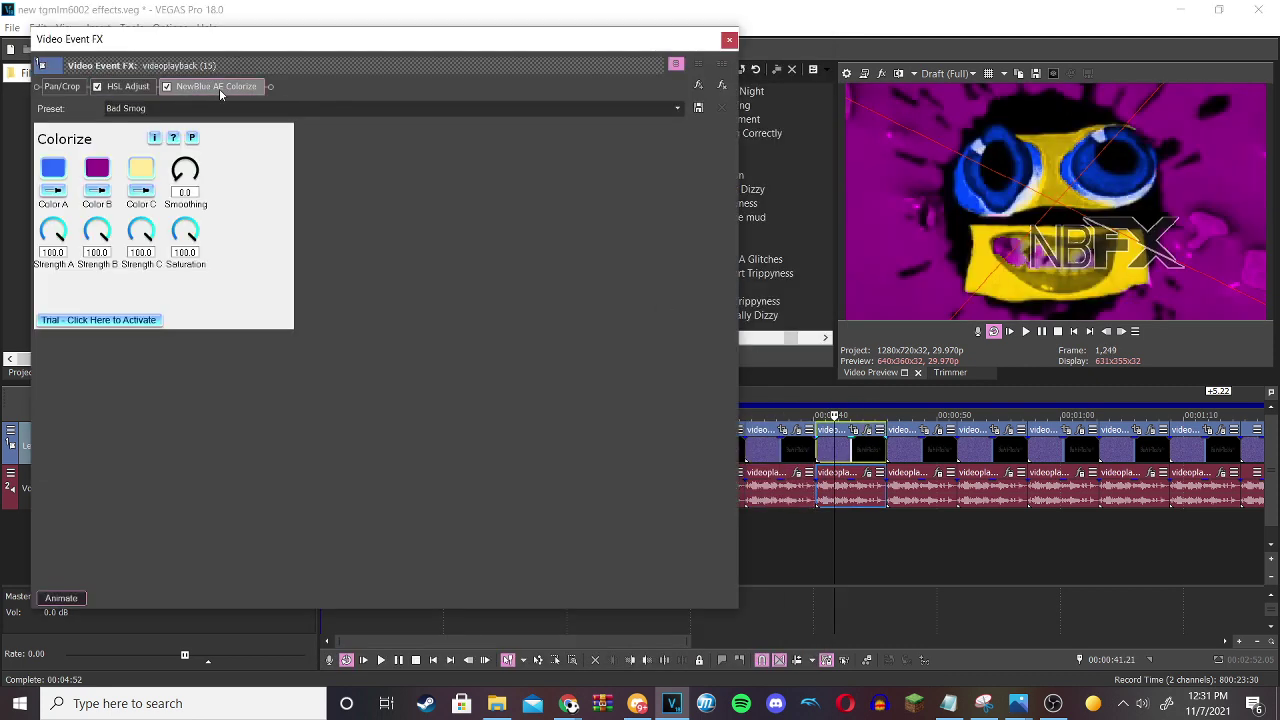
click(728, 41)
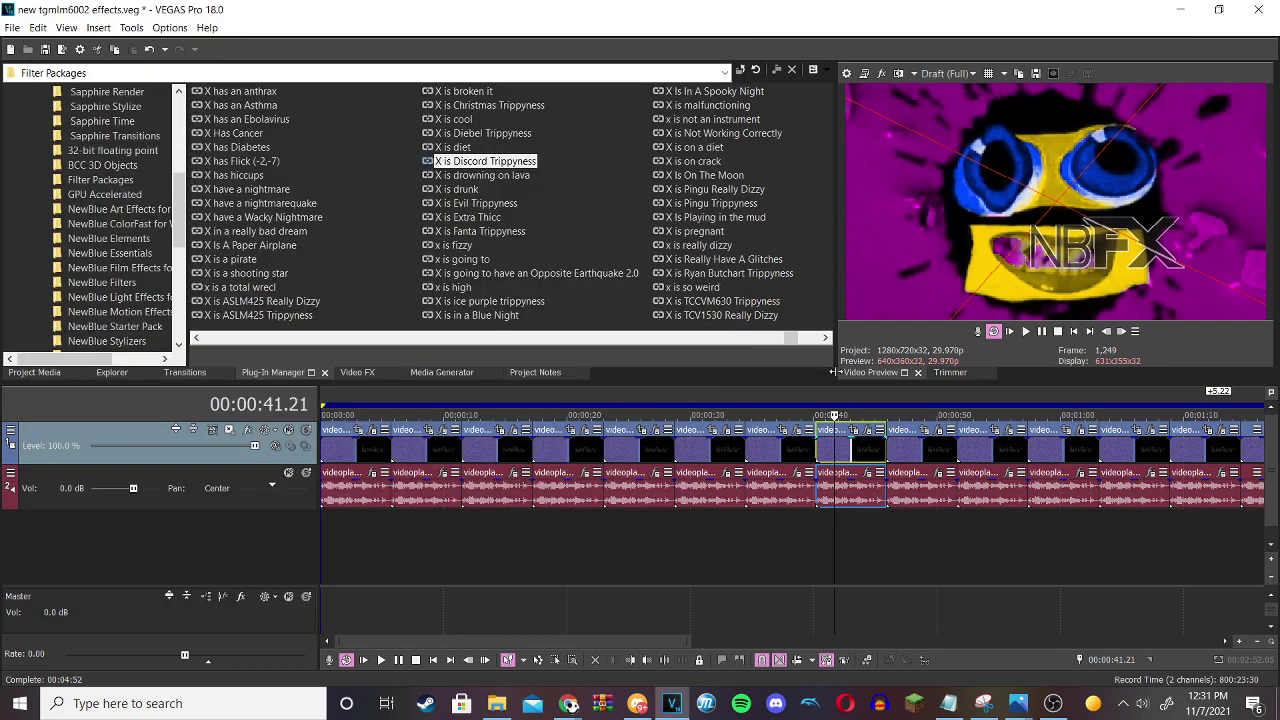
Review the eighth clip's audio effect chain from Distortion, Chorus, ExpressFX Chorus and ExpressFX Distortion through IO/Phaser to ExpressFX Reverb.
click(865, 474)
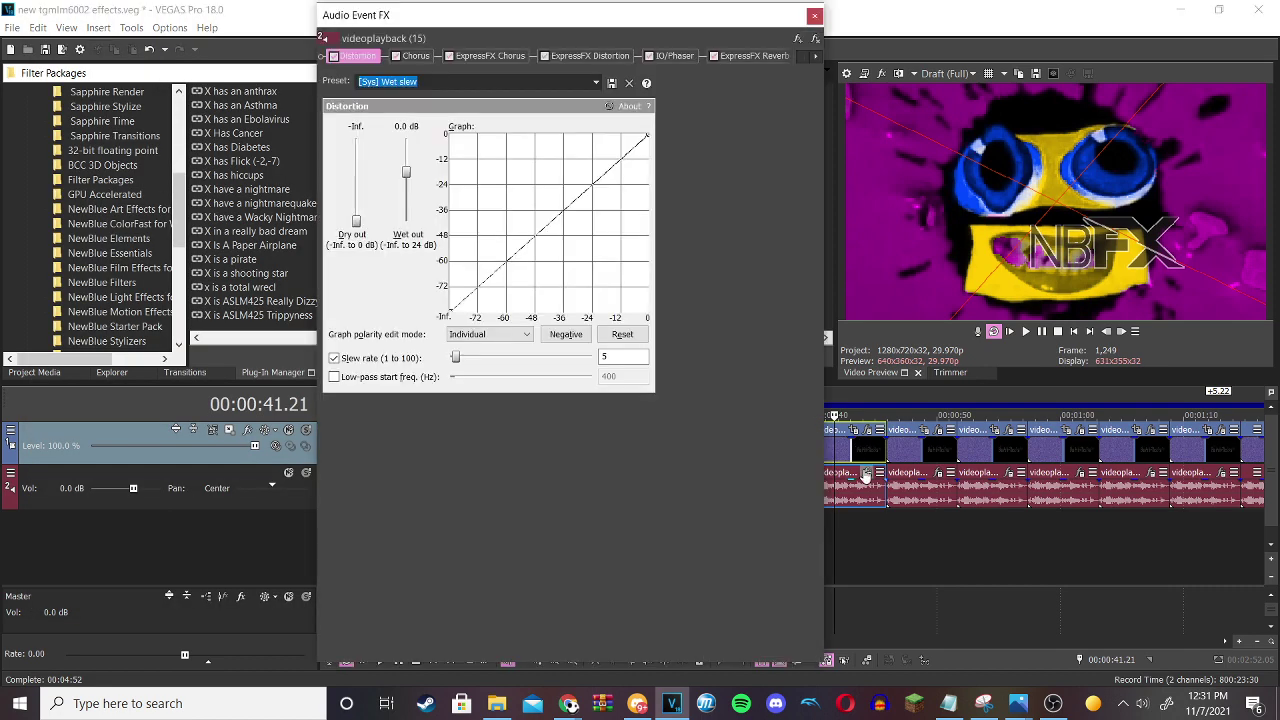
click(414, 55)
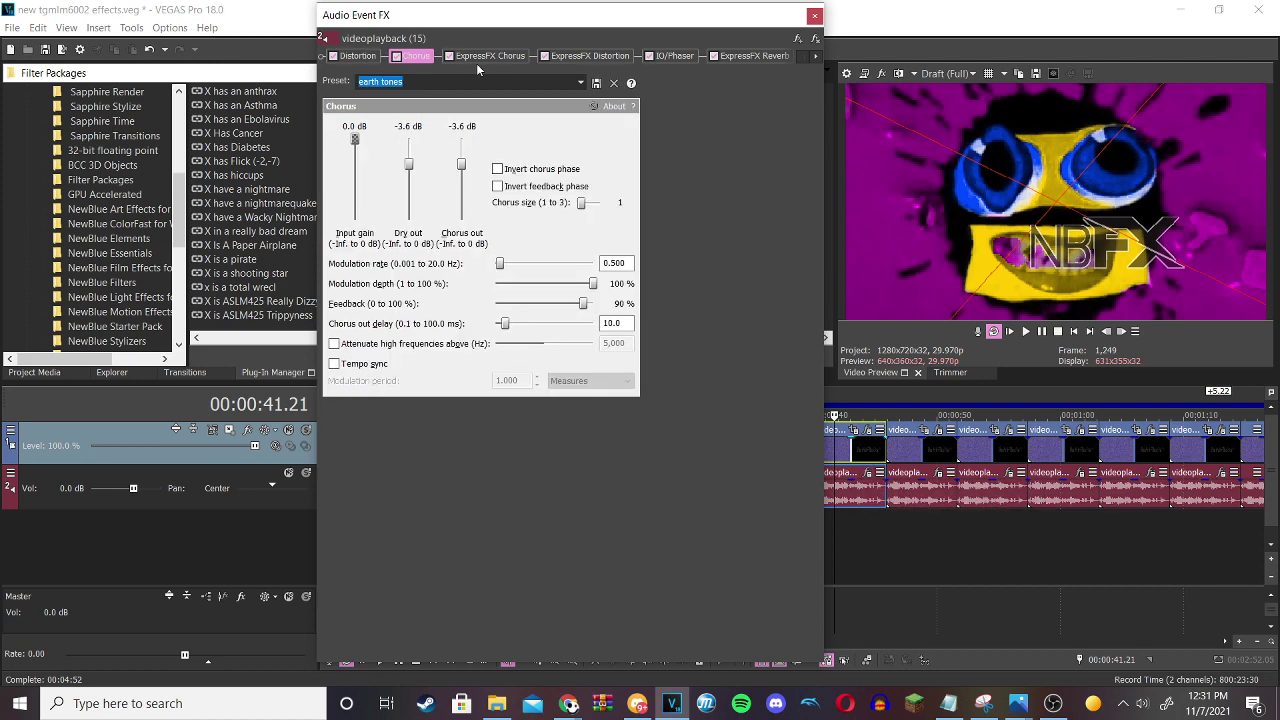
click(490, 55)
click(604, 57)
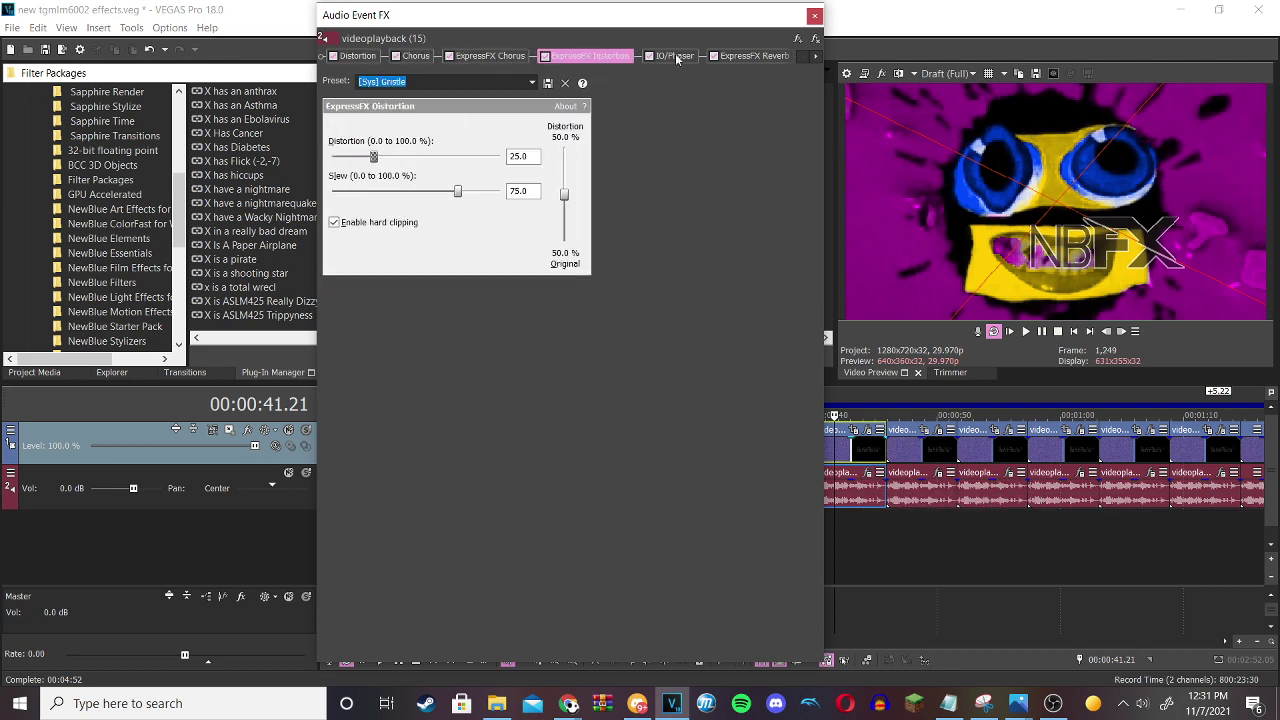
click(677, 57)
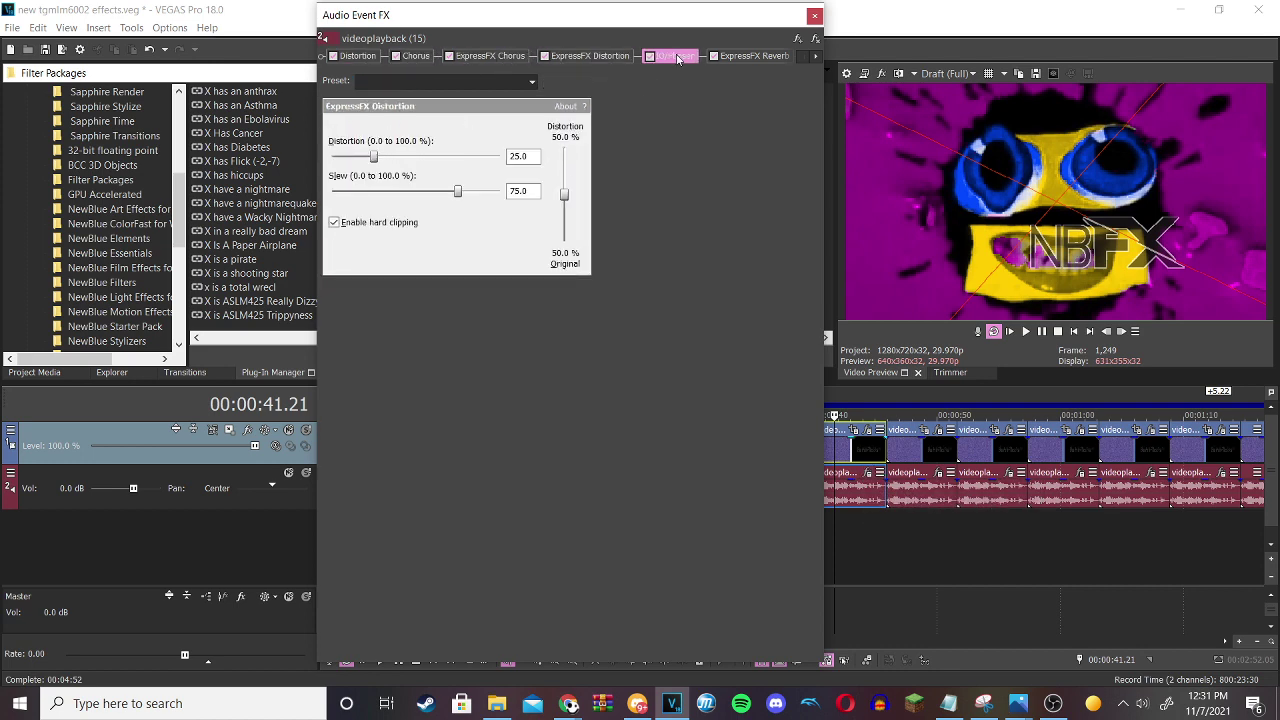
click(742, 57)
click(815, 16)
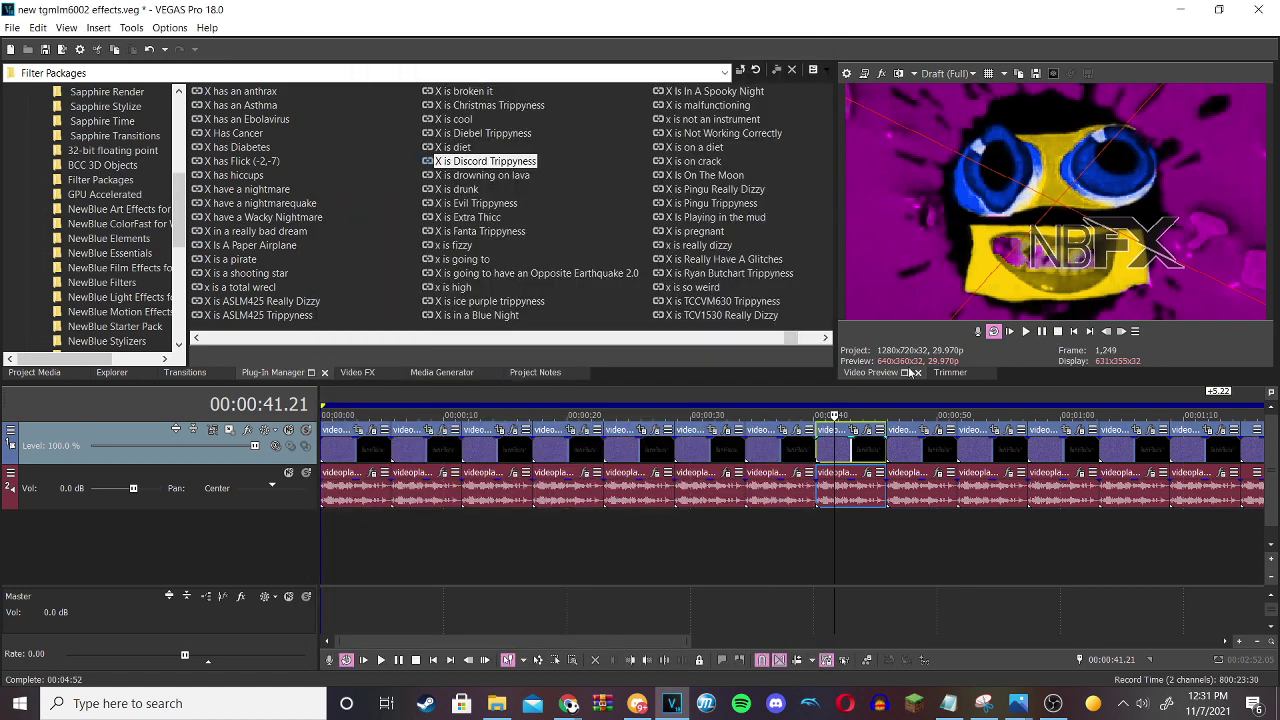
Examine the ninth clip's TV Simulator, HSL Adjust and NewBlue V5 Old TV video effect settings.
click(935, 460)
click(933, 431)
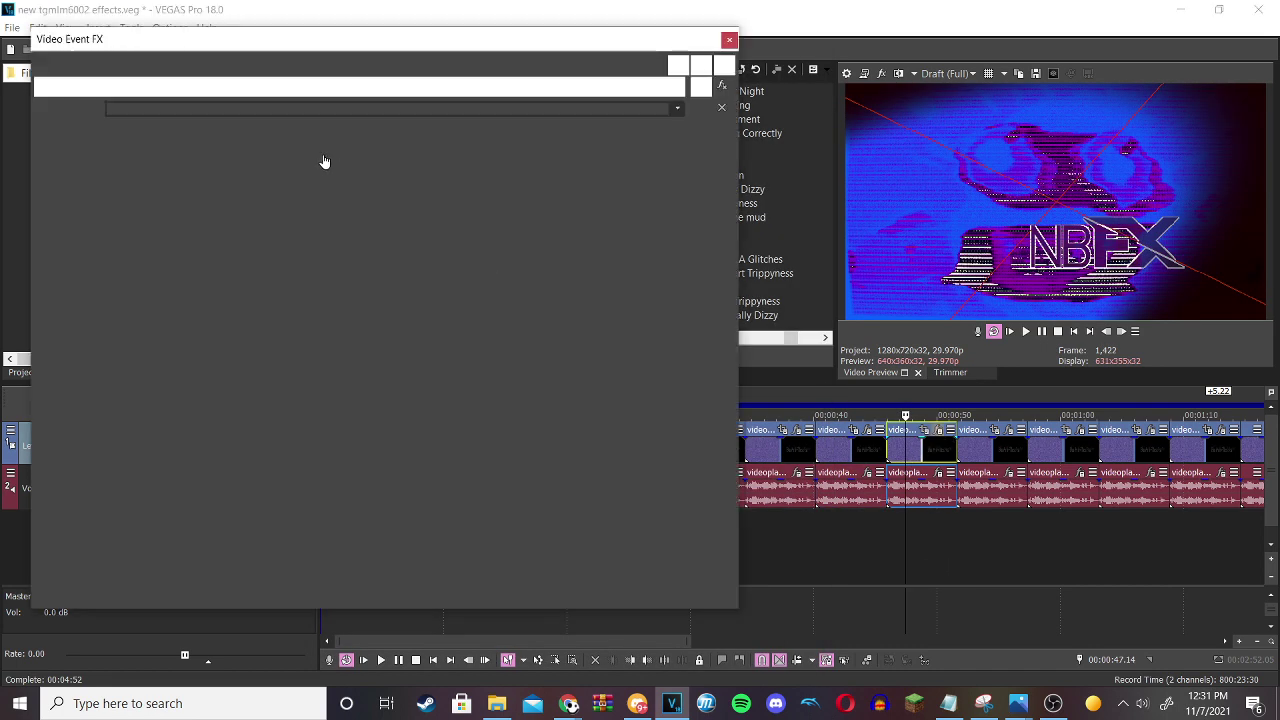
click(129, 86)
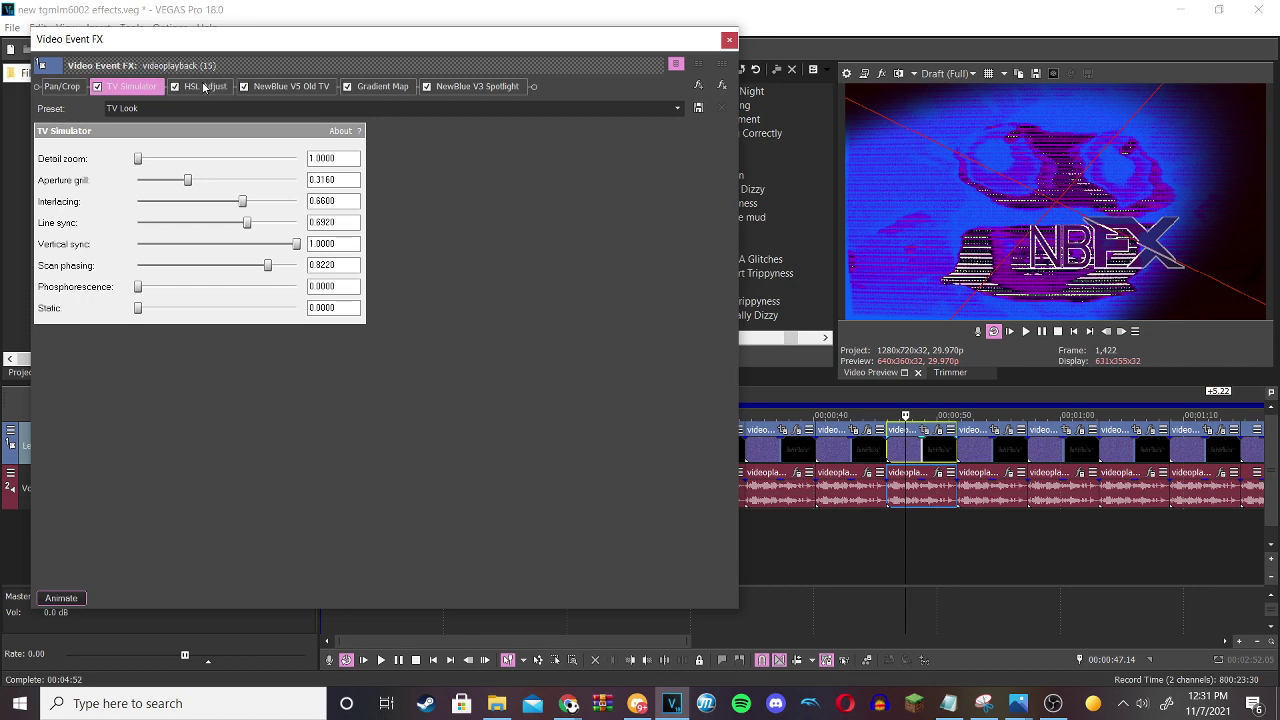
click(203, 86)
click(290, 86)
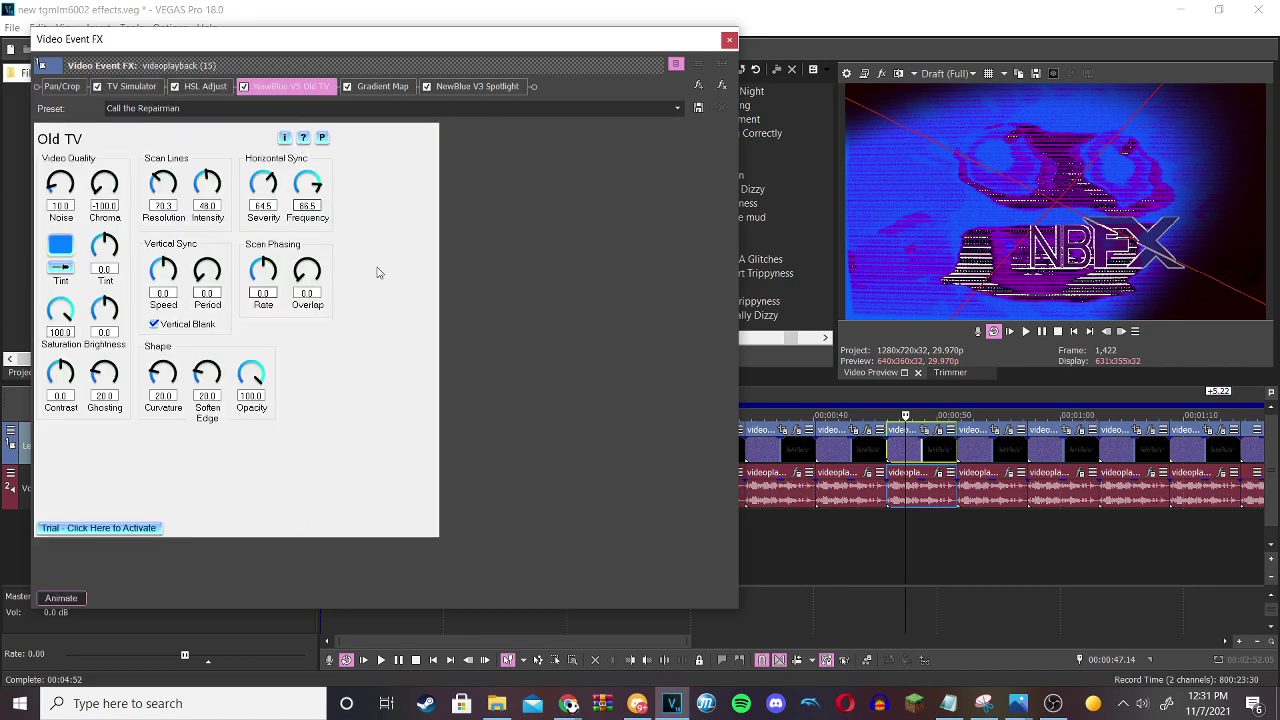
Inspect the ninth clip's Gradient Map colour points and its NewBlue V3 Spotlight effect.
click(380, 86)
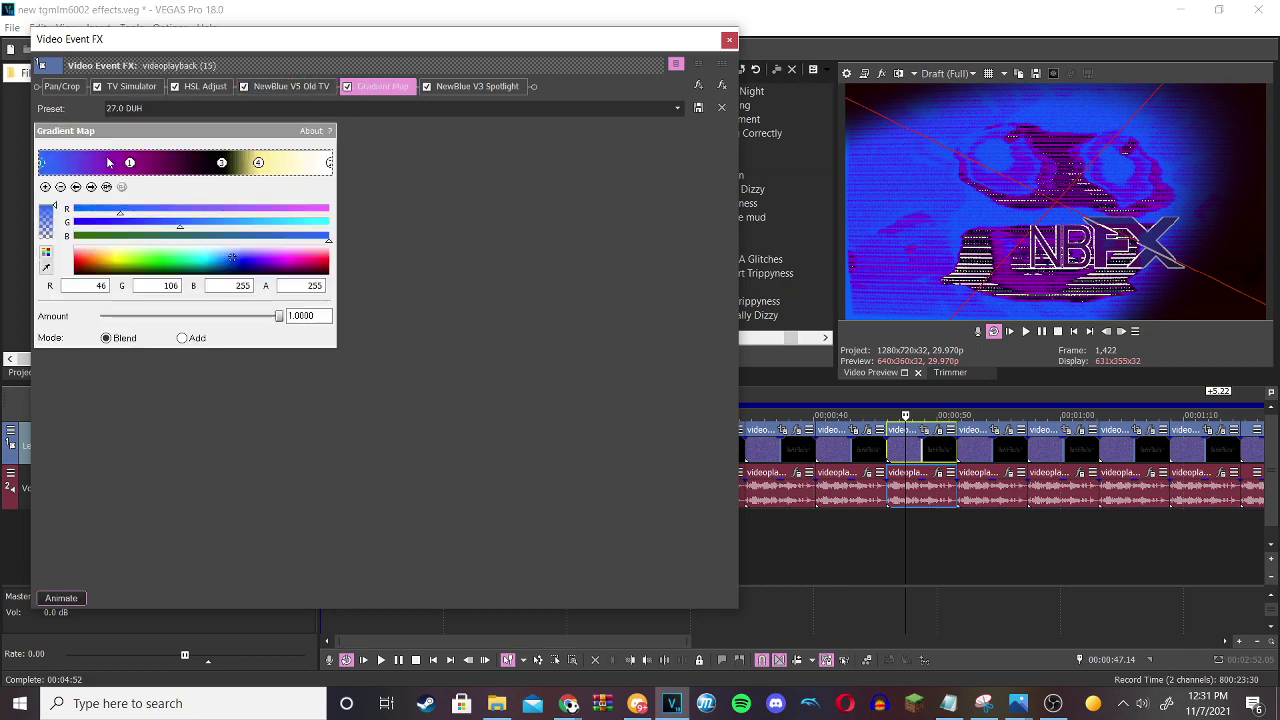
click(129, 163)
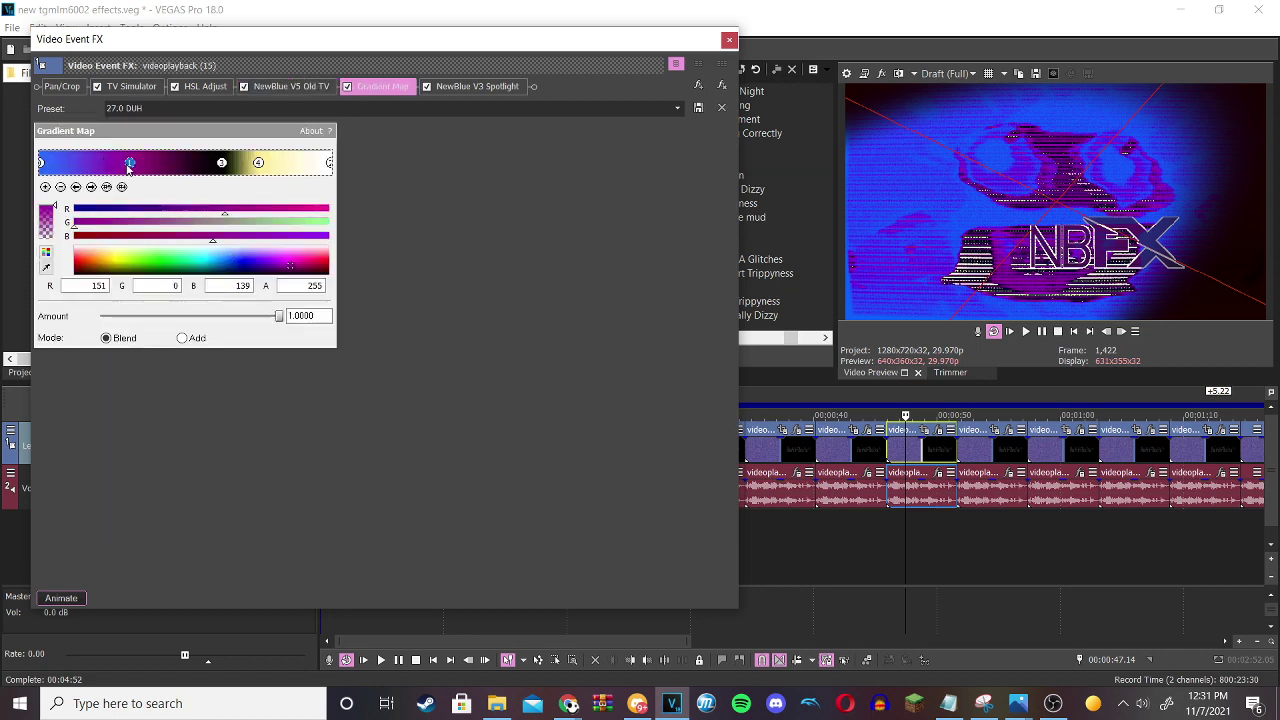
click(222, 163)
click(258, 163)
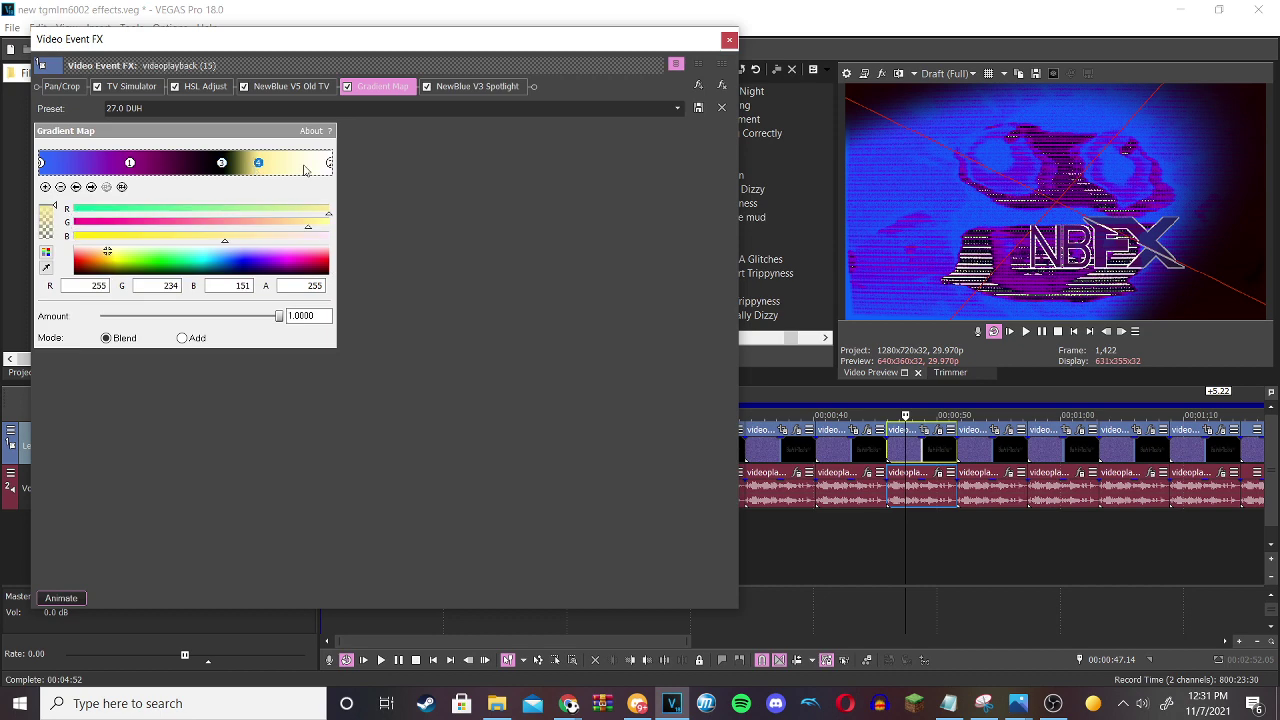
click(329, 164)
click(495, 89)
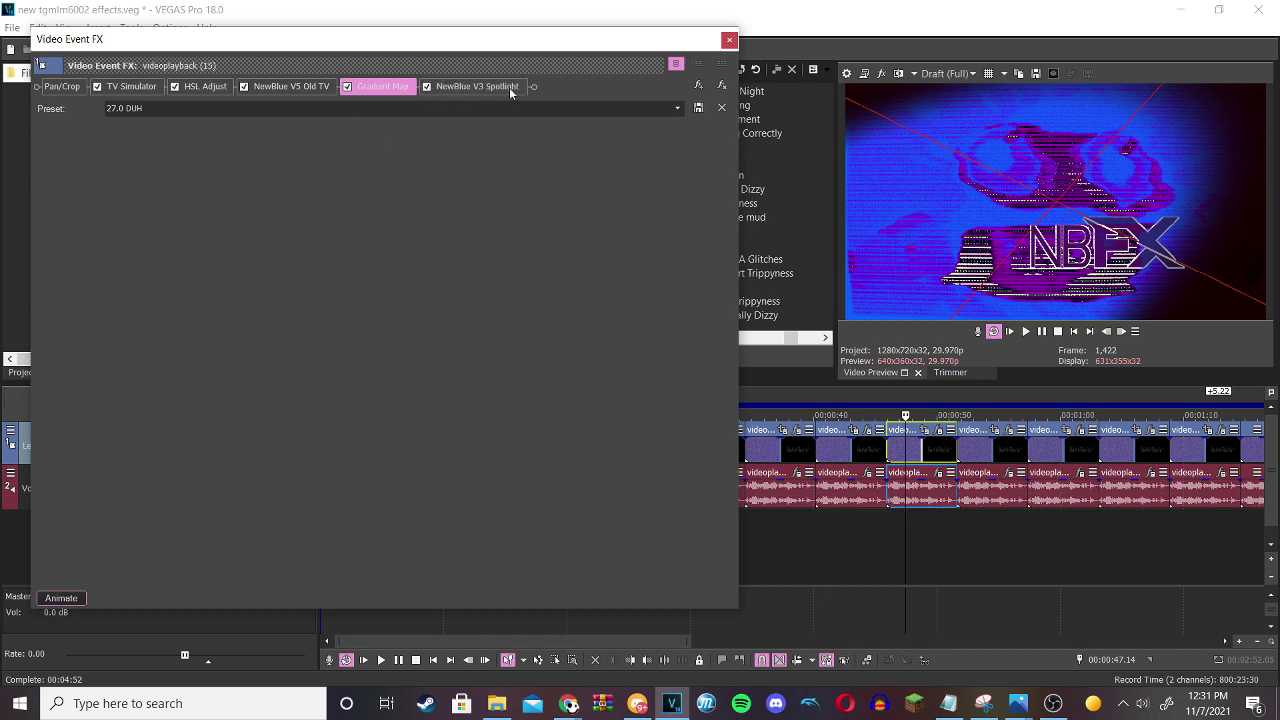
click(729, 40)
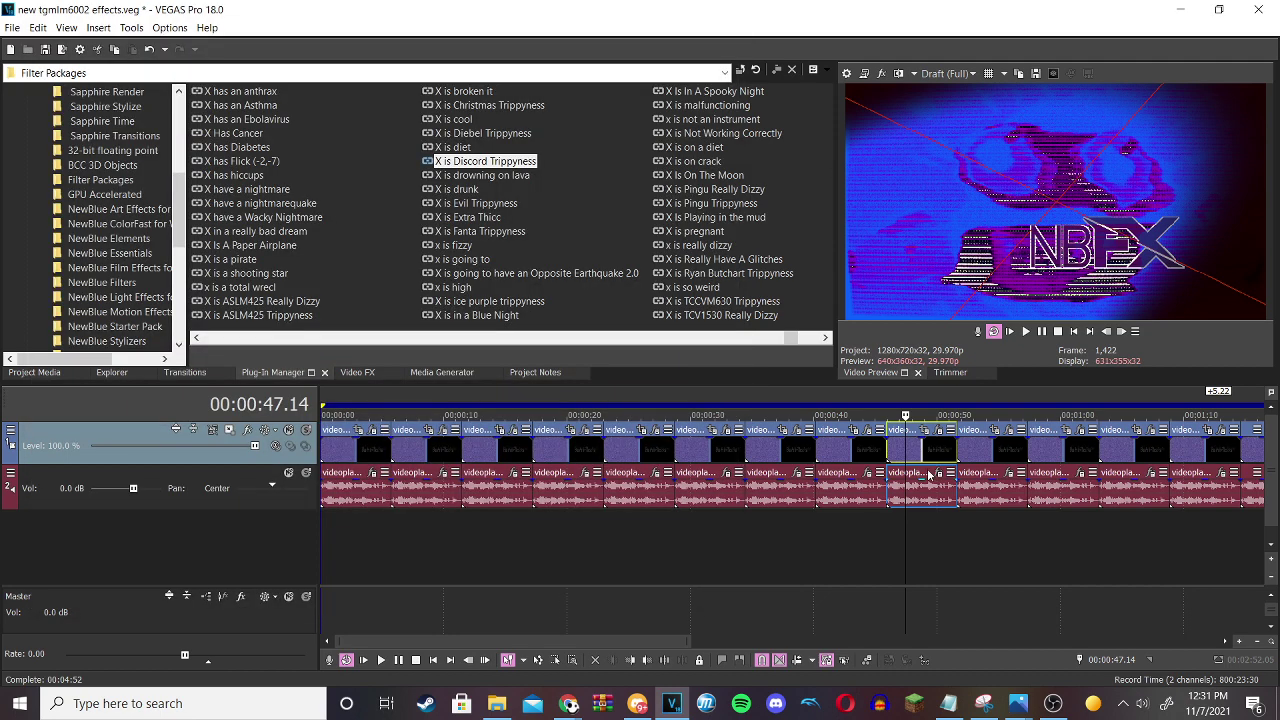
Review the ninth clip's audio chain of ExpressFX Chorus, Distortion and Equalization, tb_grumblebum and IL Vocodex.
click(937, 472)
click(705, 56)
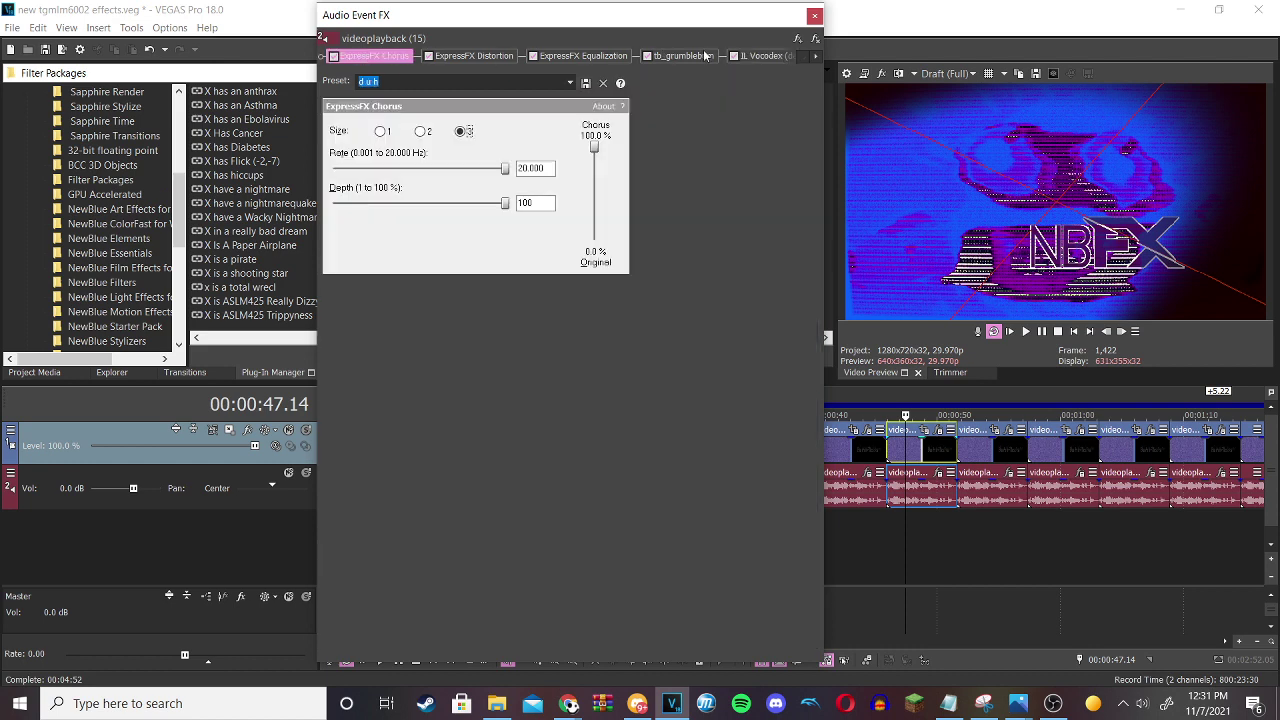
click(504, 58)
click(604, 58)
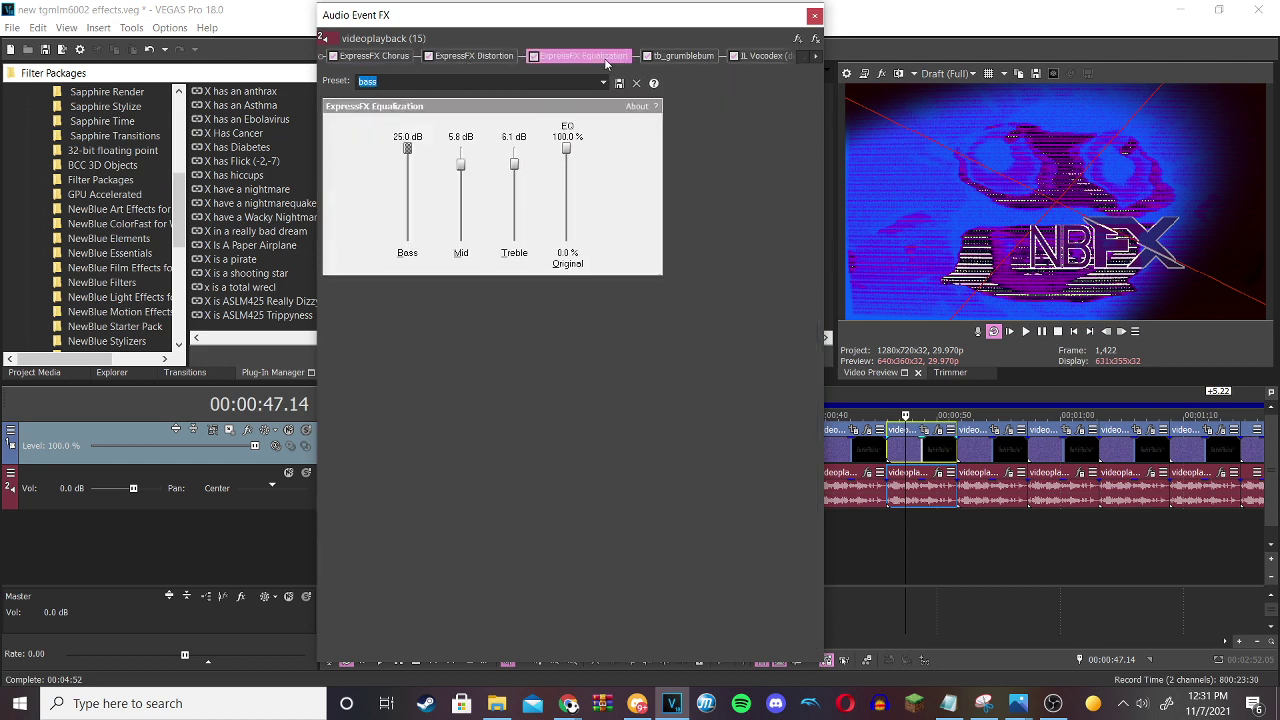
click(674, 58)
click(770, 57)
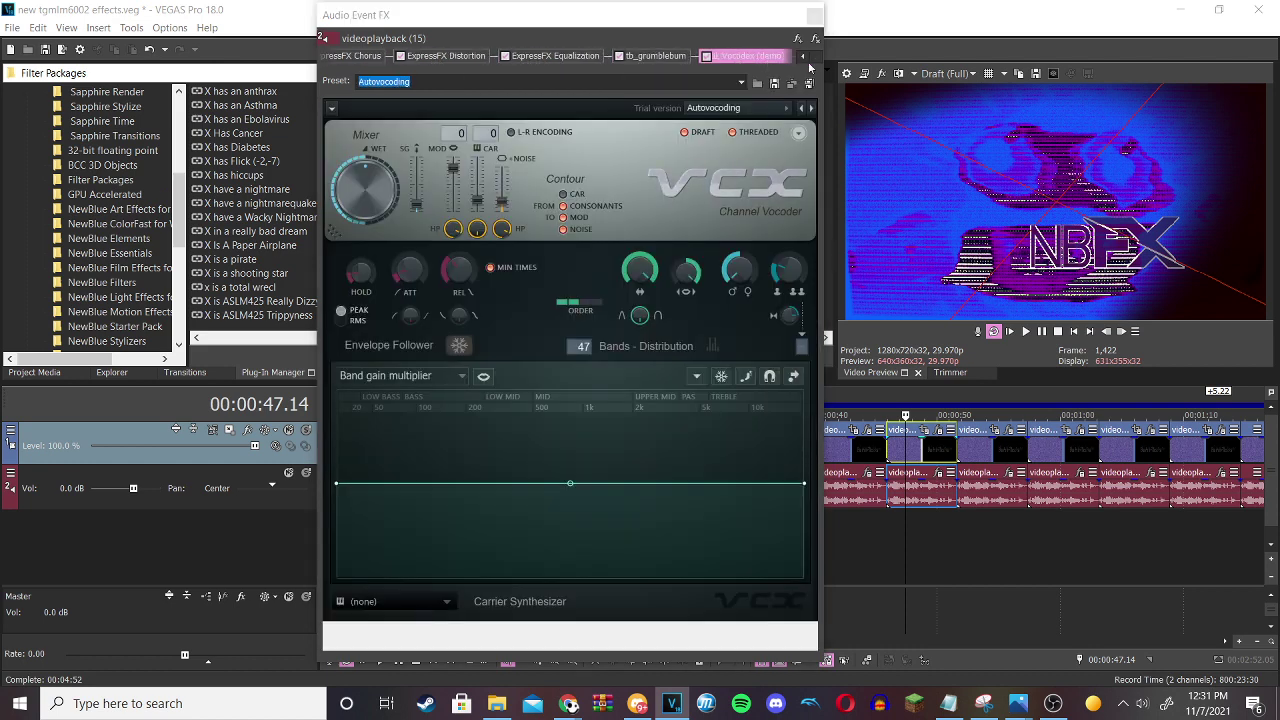
click(814, 15)
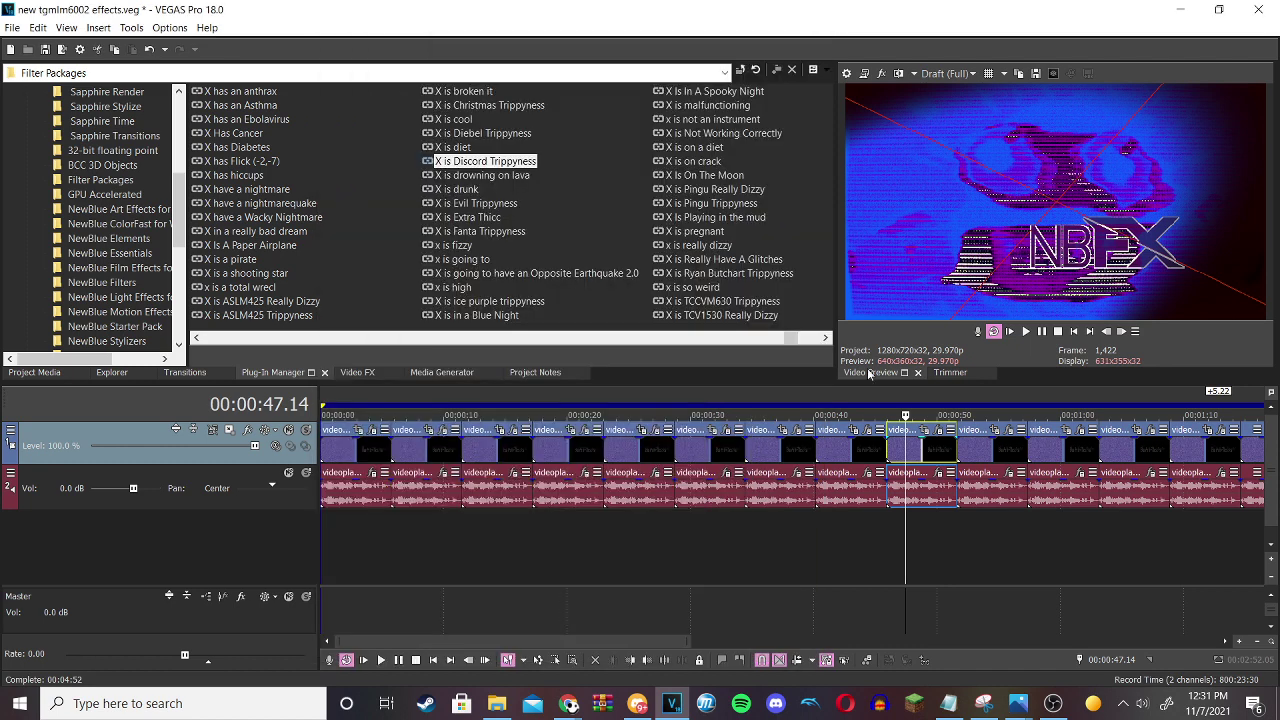
Examine the tenth clip's Gradient Map colour points and its IL Vocodex audio effect settings.
click(979, 453)
click(1009, 430)
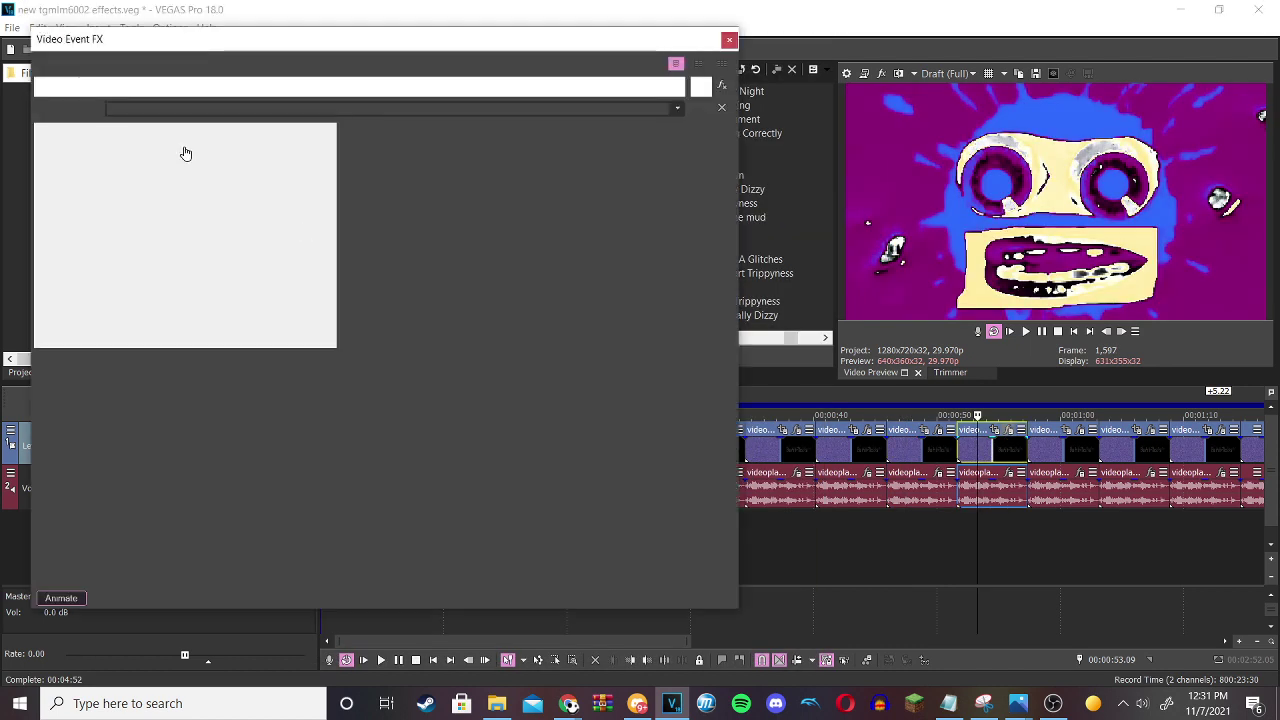
click(70, 163)
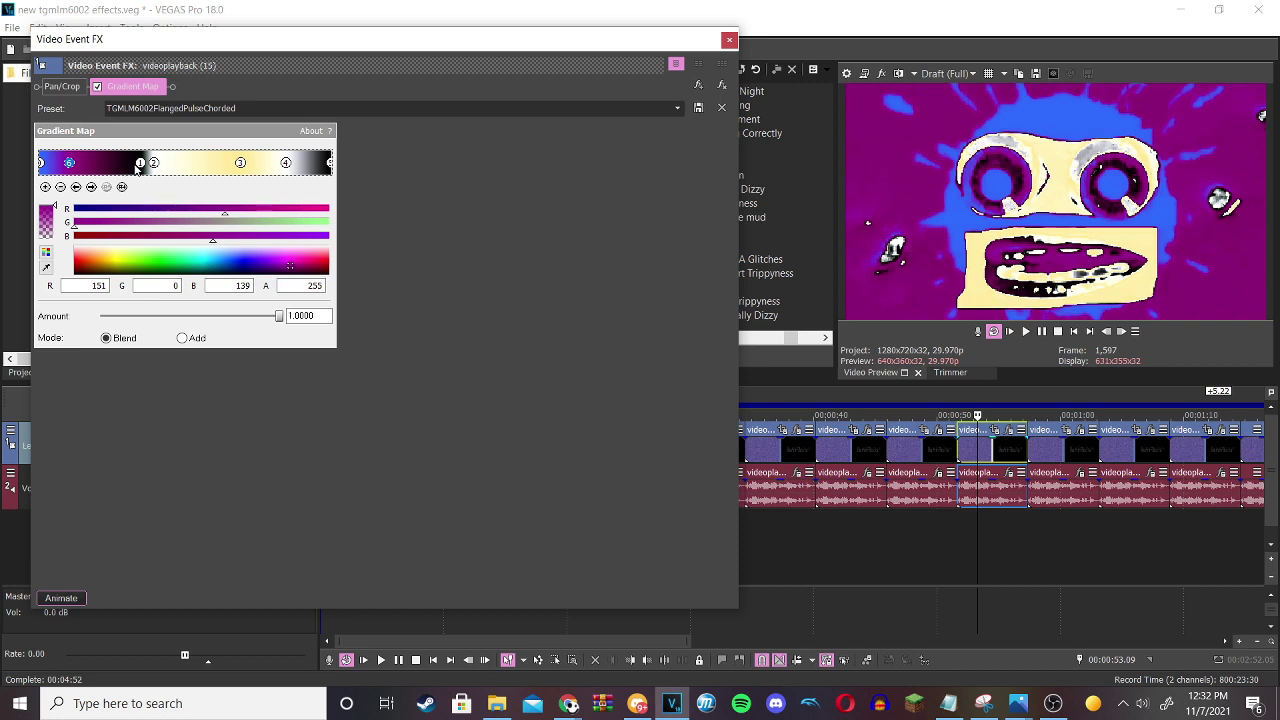
click(155, 164)
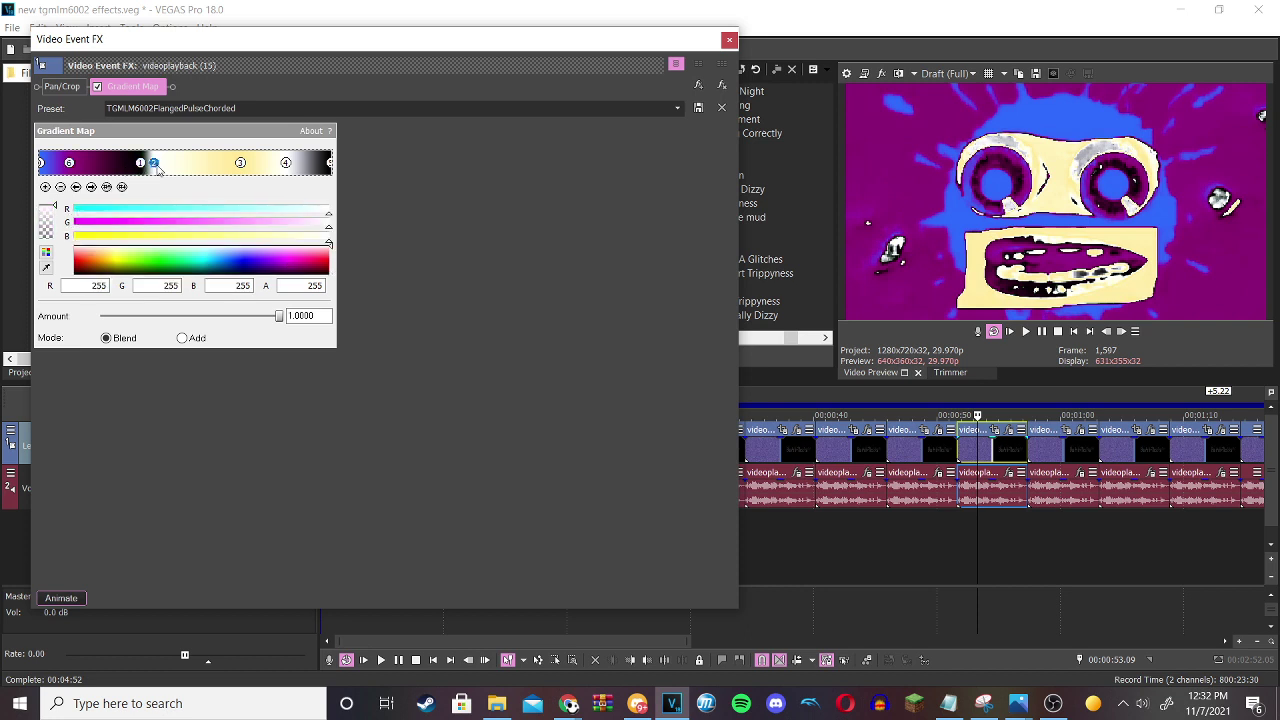
click(240, 164)
click(287, 164)
click(331, 163)
click(727, 40)
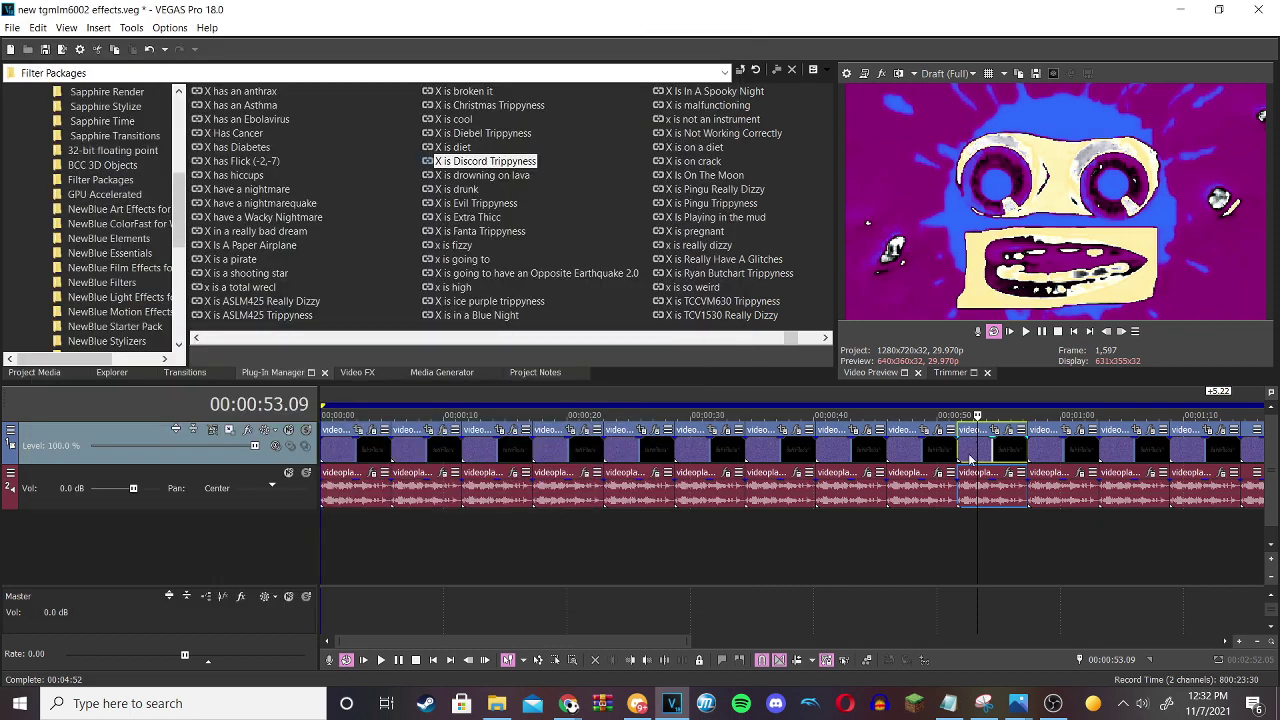
click(1008, 472)
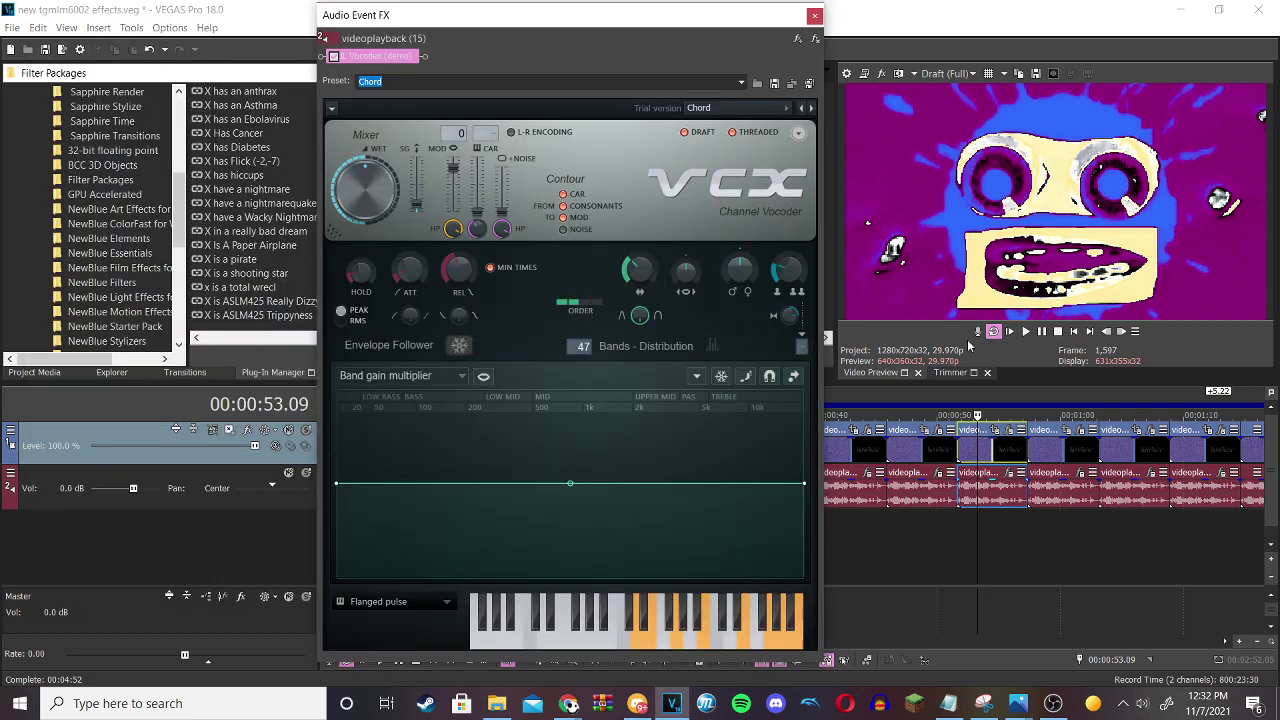
click(815, 15)
Inspect the Gradient Map colour points in the eleventh clip's video effects.
drag(520, 634, 777, 616)
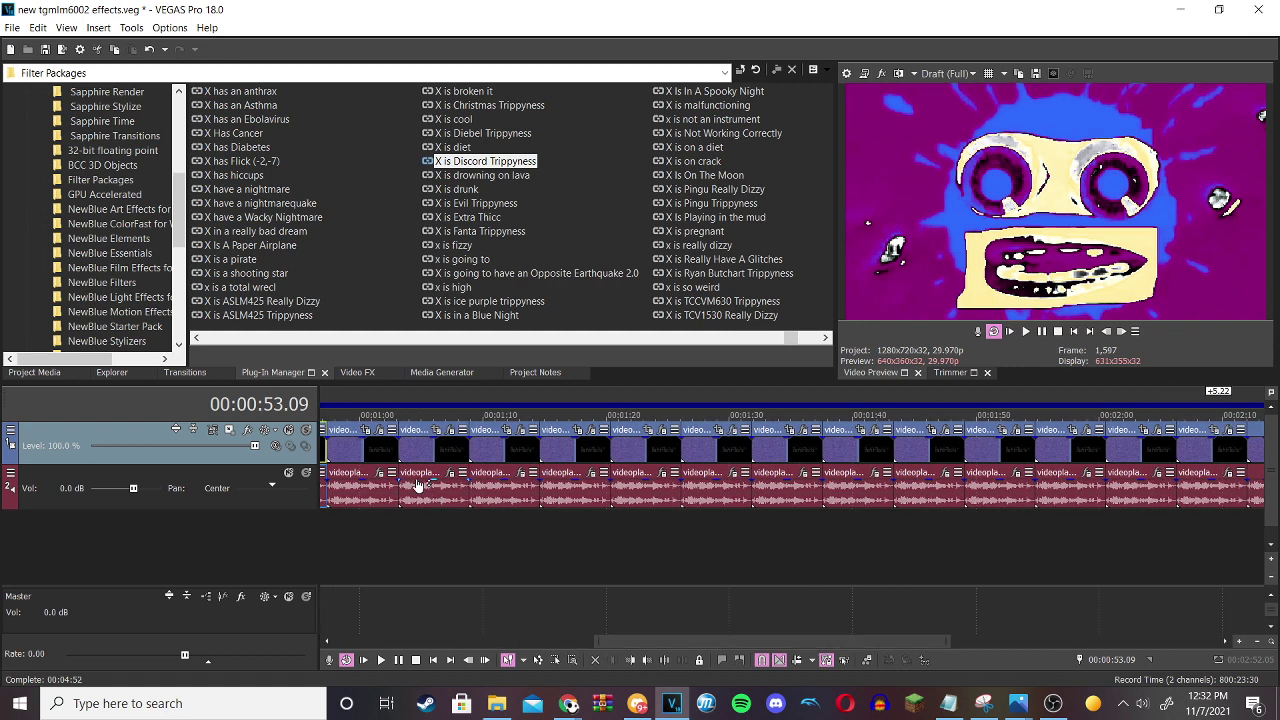
click(359, 461)
click(378, 429)
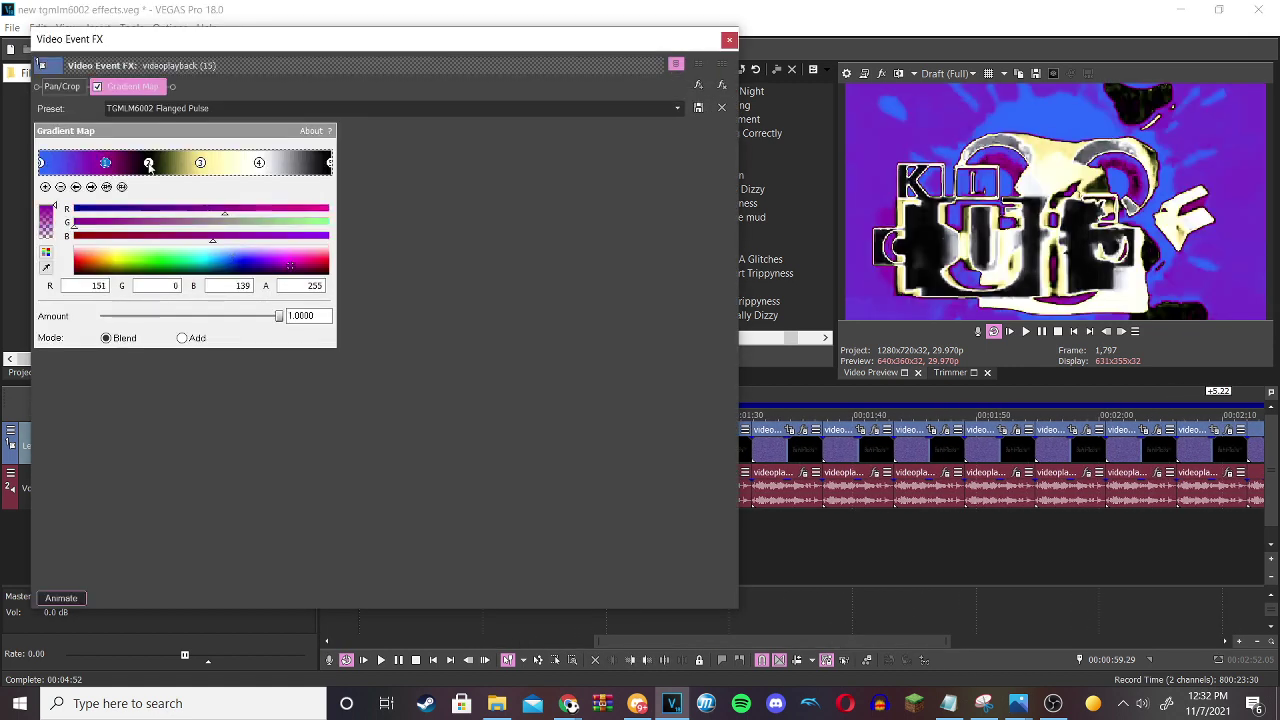
click(148, 163)
click(200, 163)
click(259, 163)
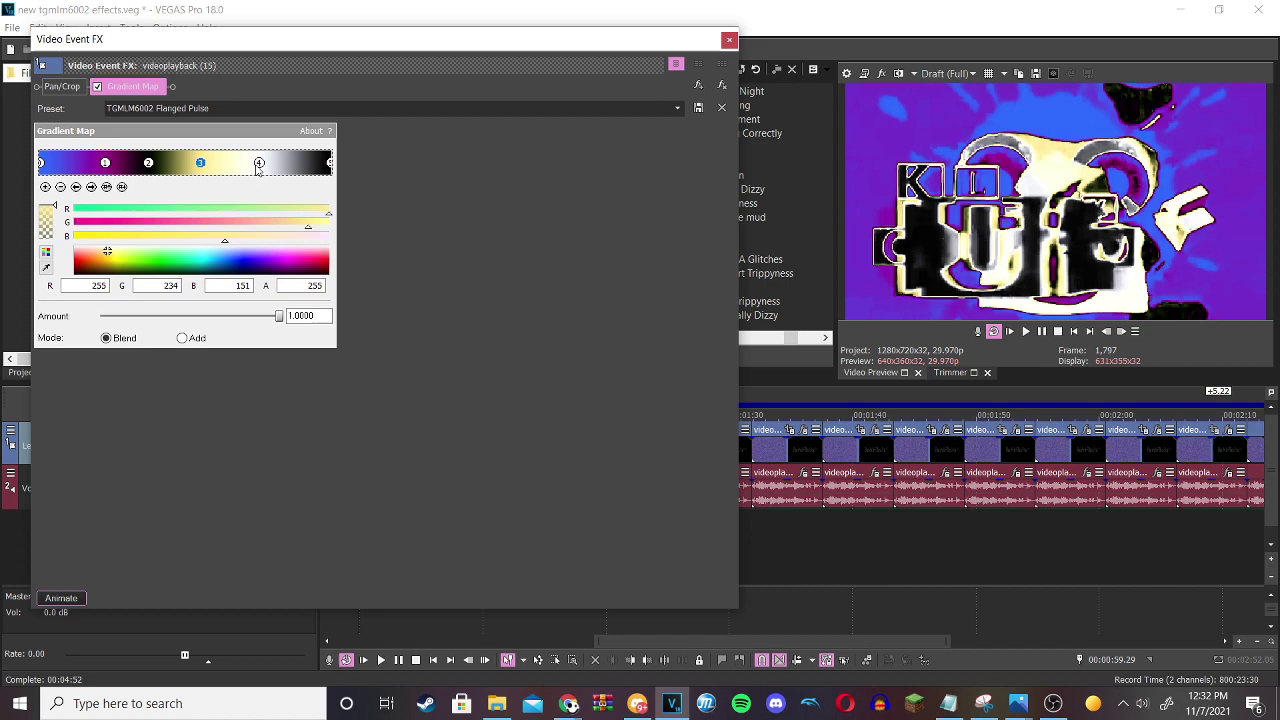
click(331, 163)
click(731, 41)
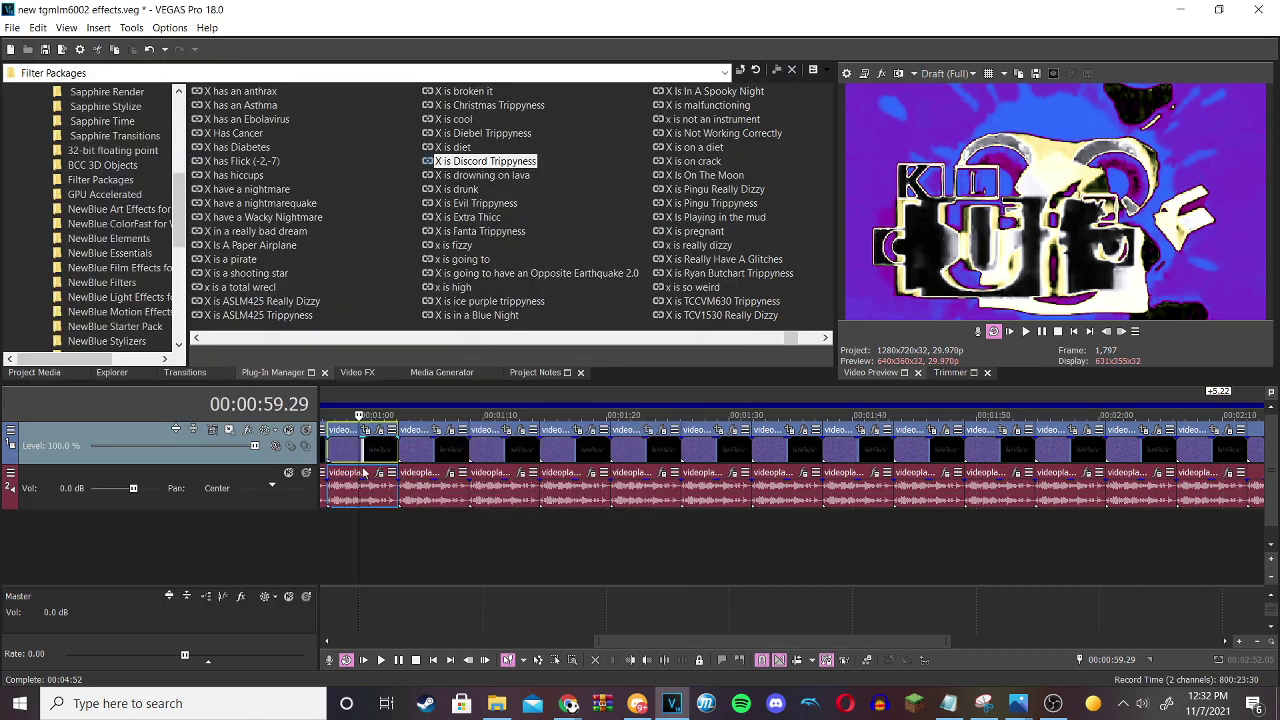
Check the audio effects on the eleventh clip.
click(378, 472)
click(813, 17)
Review the Swirl, Rays and second Swirl video effects on the twelfth clip.
click(417, 455)
click(453, 433)
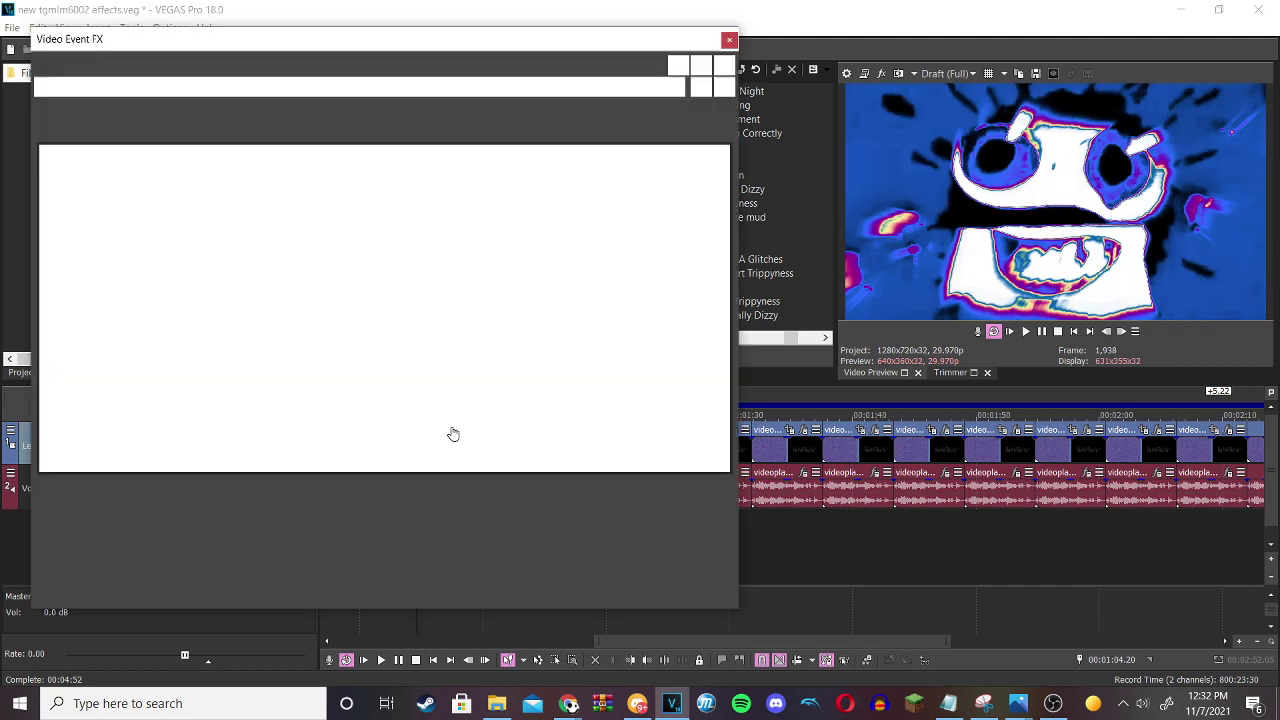
click(116, 86)
click(161, 86)
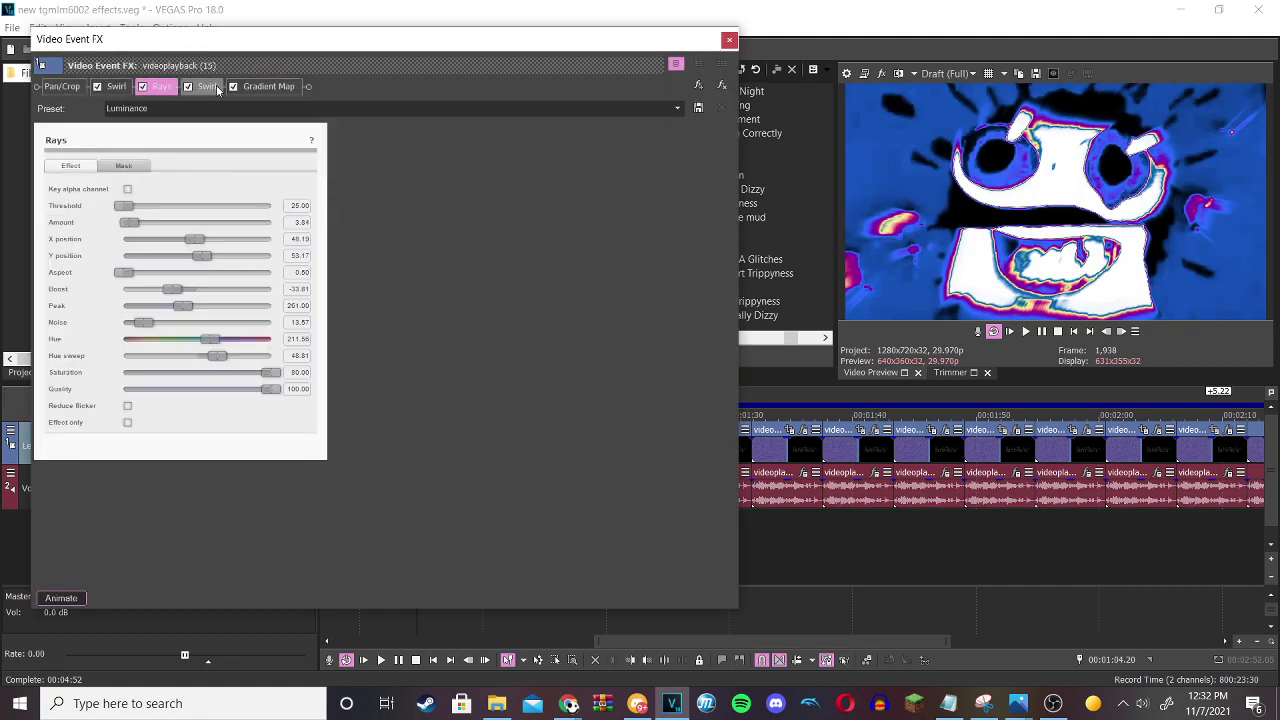
click(206, 86)
Inspect colour points 1 to 5 of the Gradient Map in the twelfth clip's video effects.
click(266, 86)
click(99, 166)
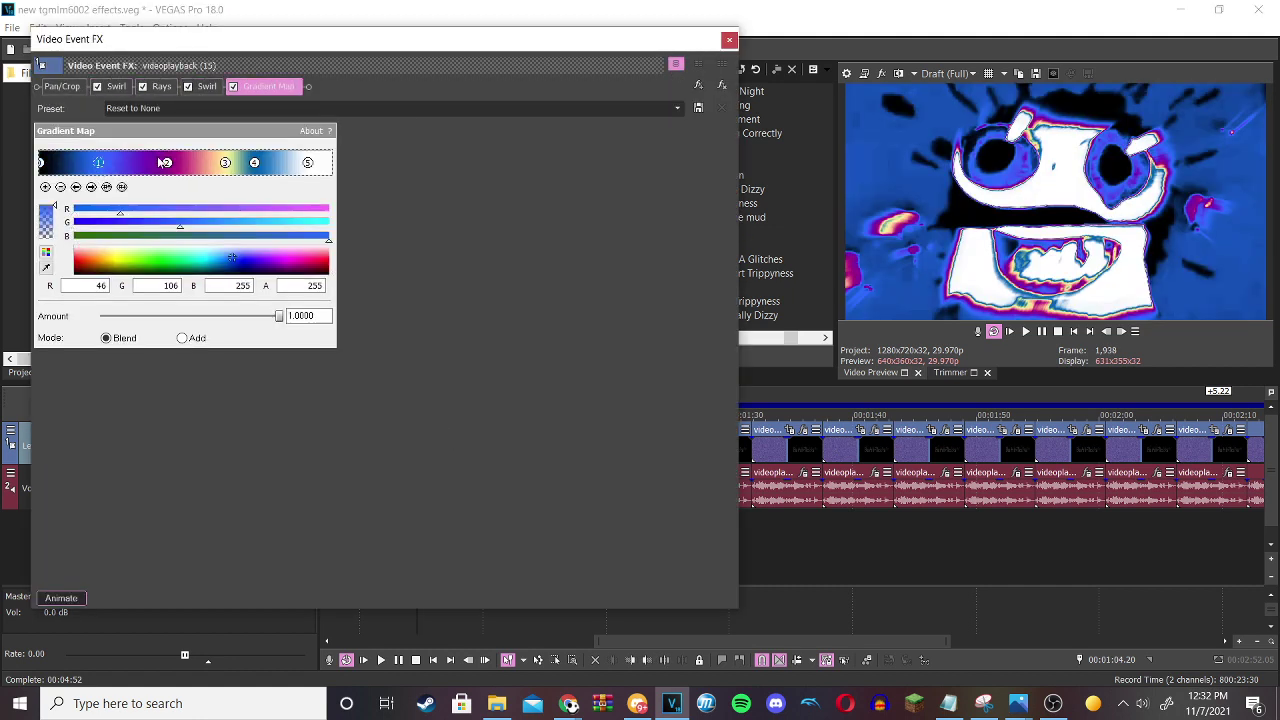
click(168, 164)
click(226, 164)
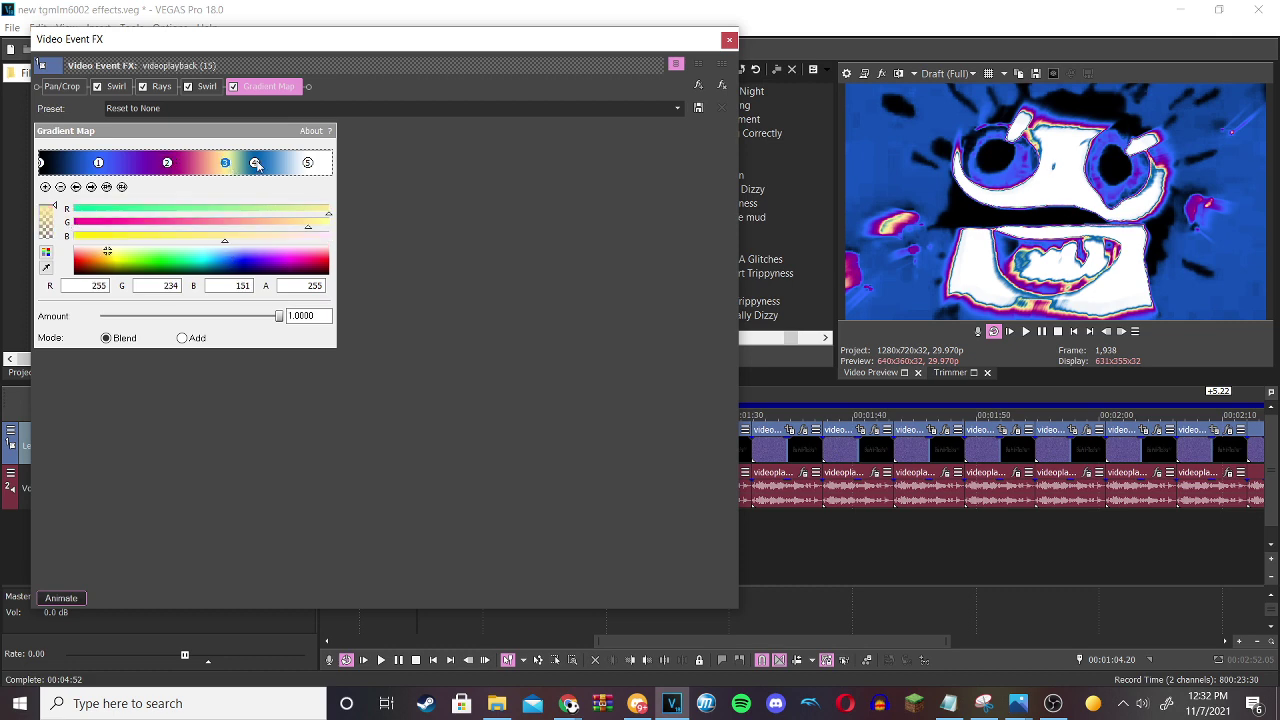
click(256, 164)
click(308, 164)
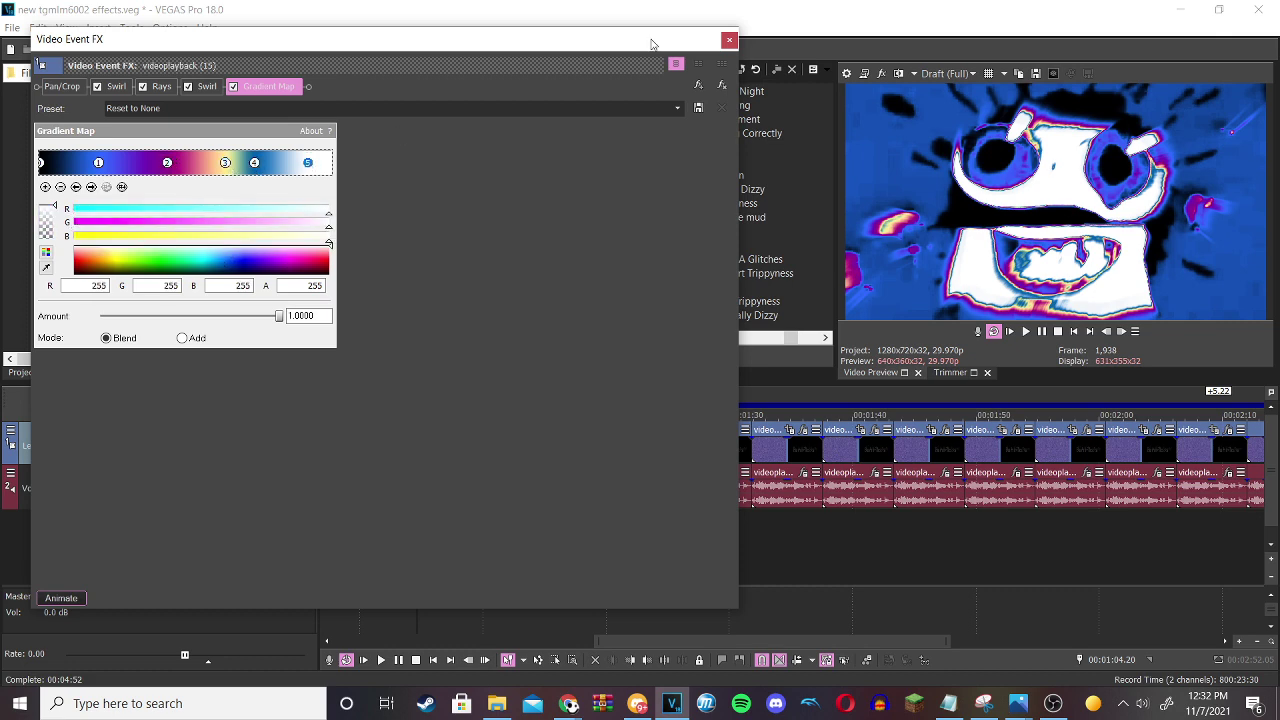
click(729, 41)
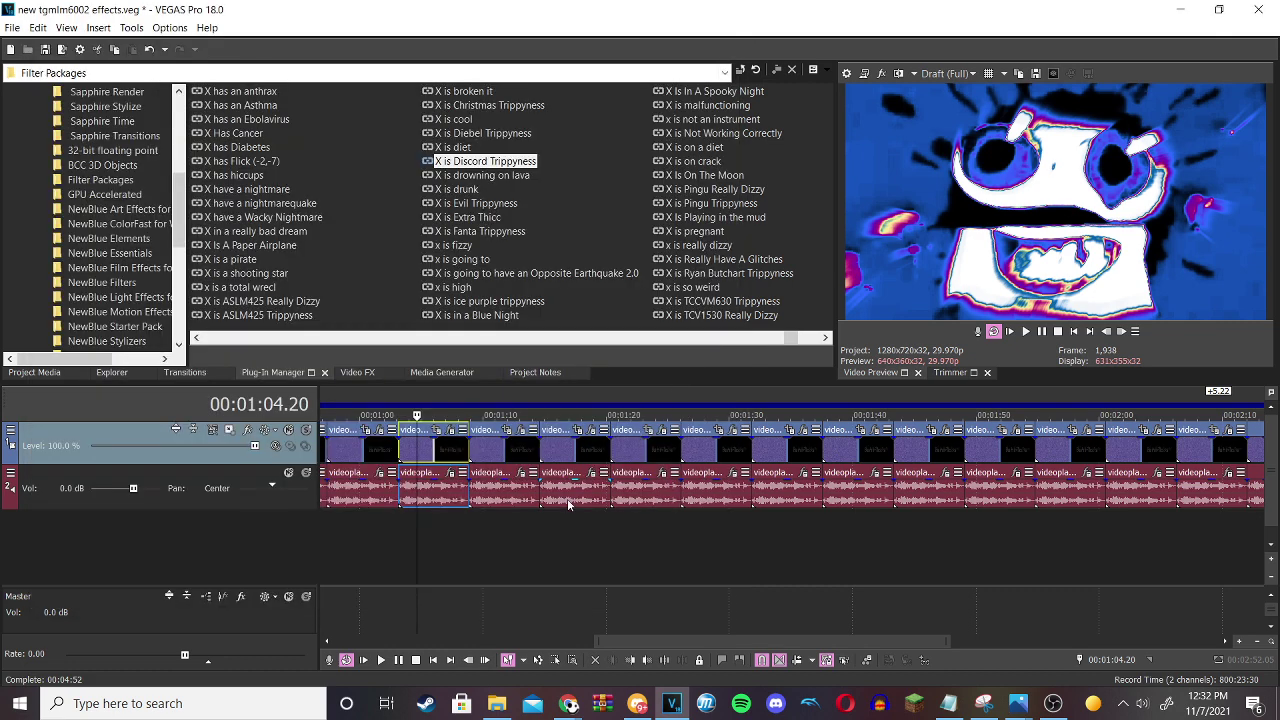
Review the twelfth clip's audio effect chain, including its IL Vocodex settings.
click(450, 472)
click(437, 57)
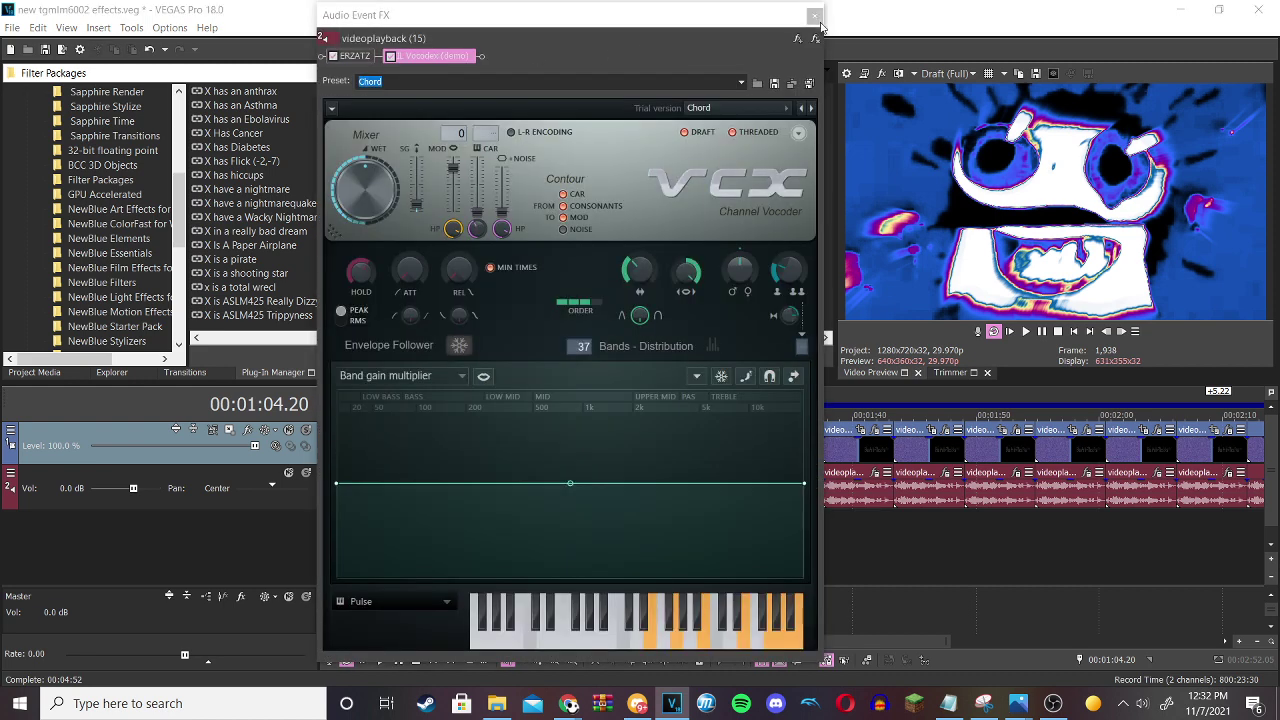
click(819, 20)
Review the thirteenth clip's Wave, NewBlue ME Active Camera, second Wave and Glow video effects.
click(516, 440)
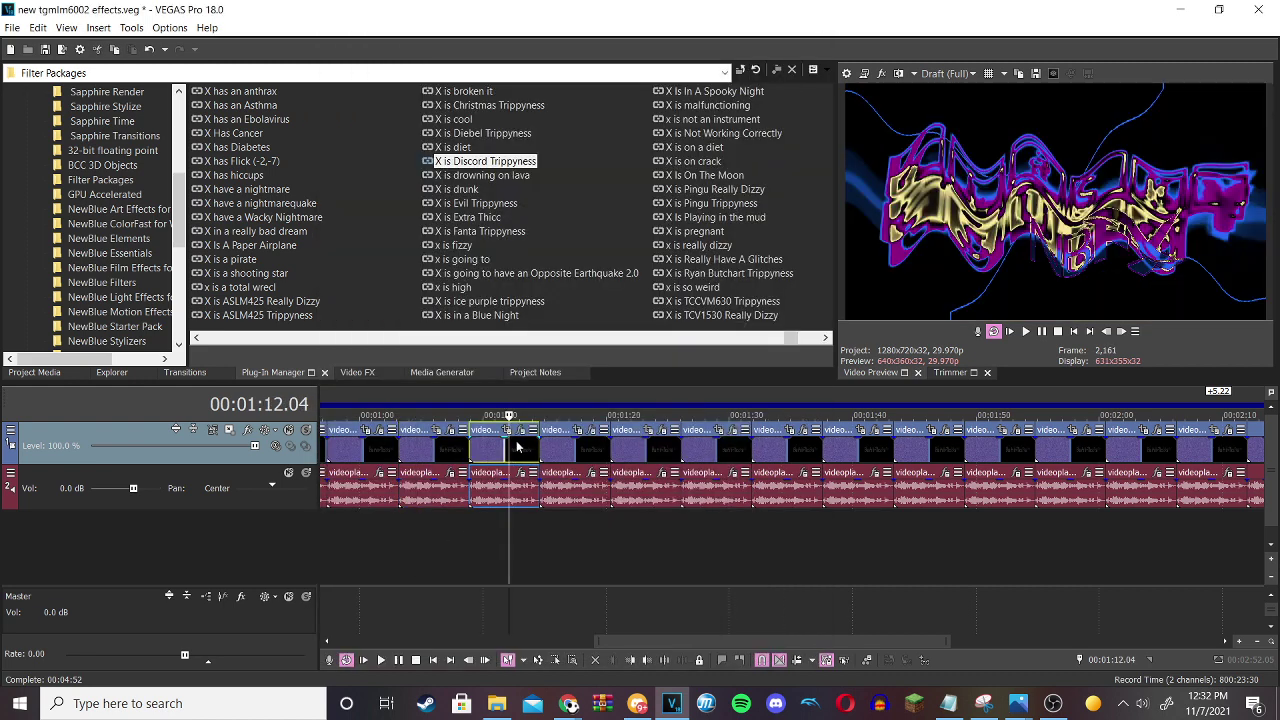
click(521, 430)
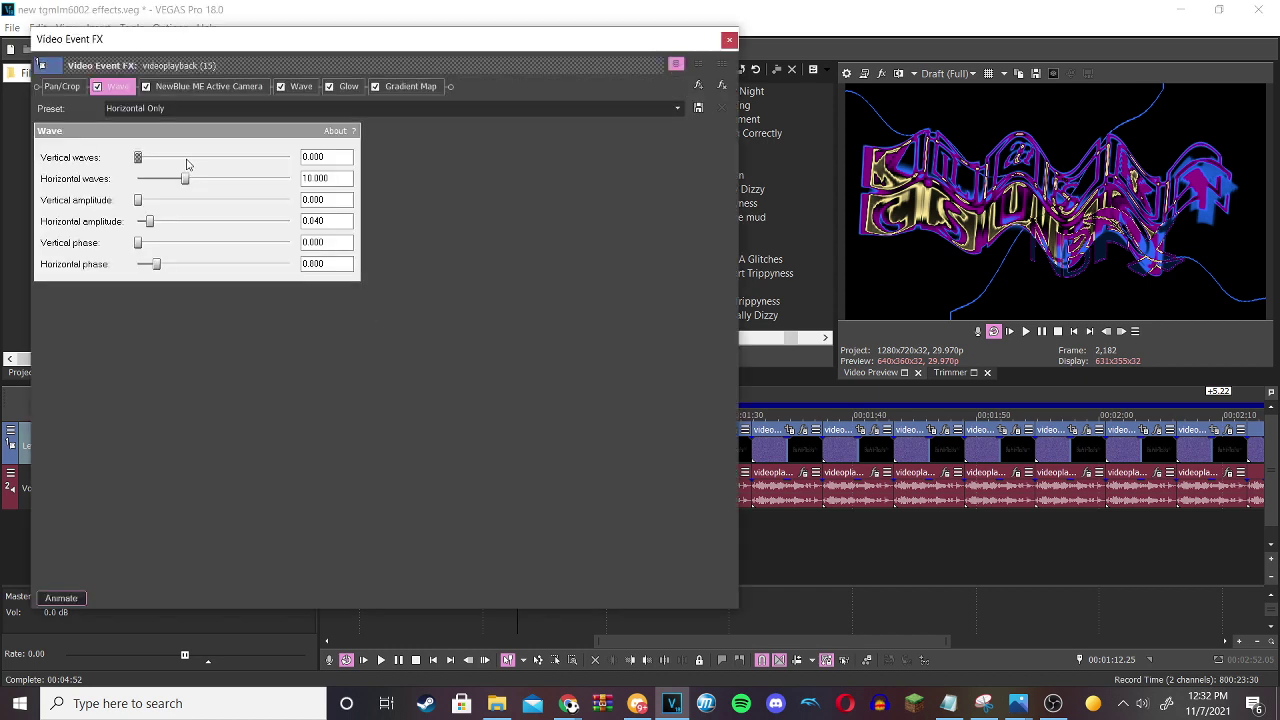
click(189, 85)
click(300, 86)
click(348, 86)
Inspect colour points 1 to 5 of the Gradient Map in the thirteenth clip's video effects.
click(400, 86)
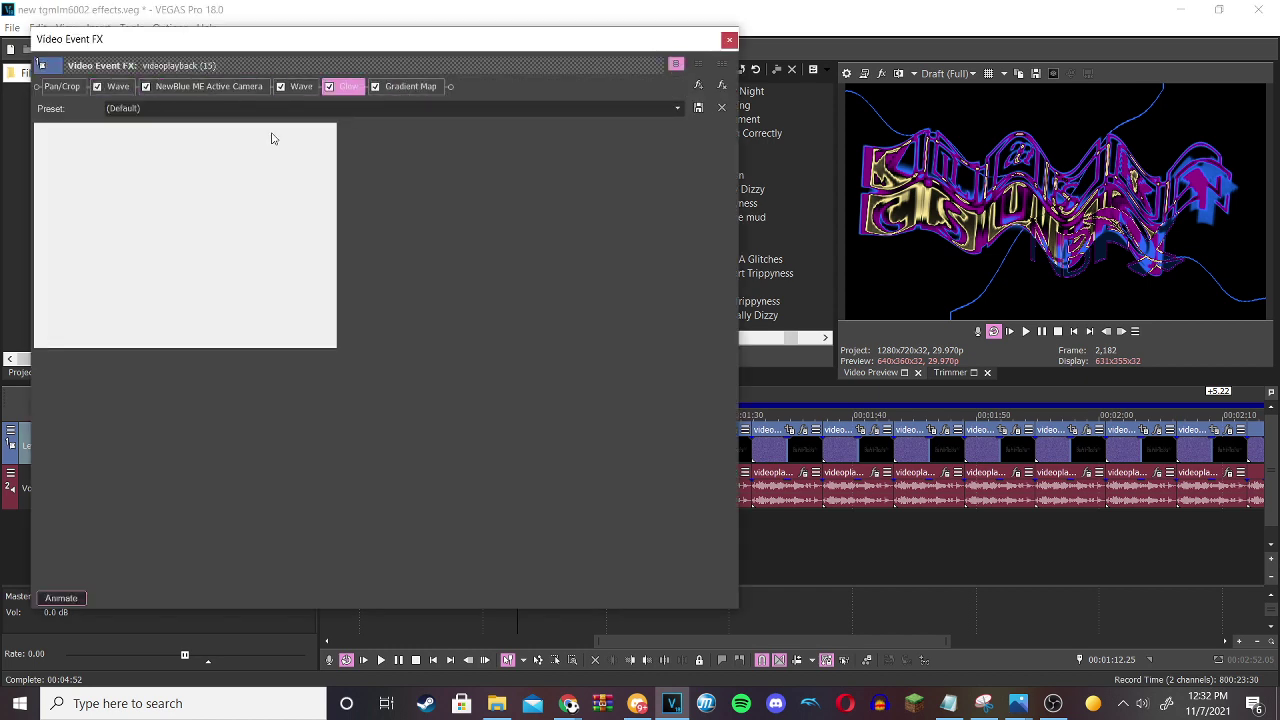
click(119, 163)
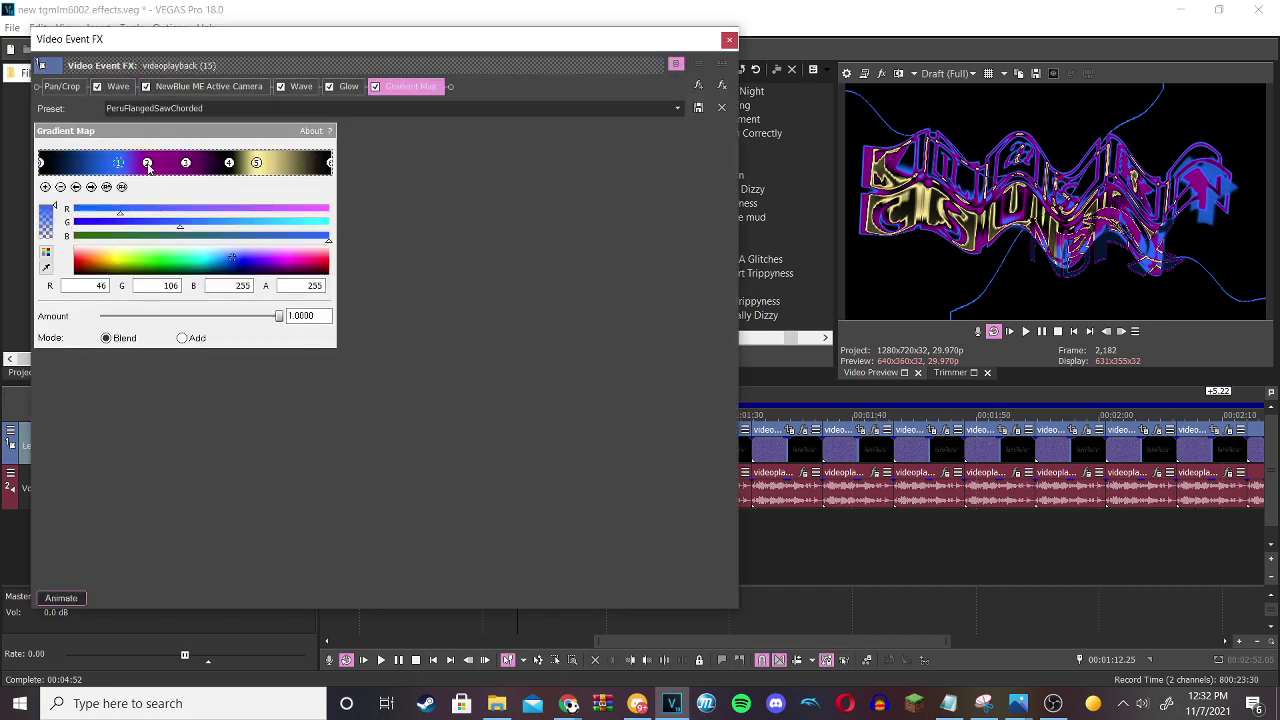
click(147, 164)
click(186, 164)
click(229, 164)
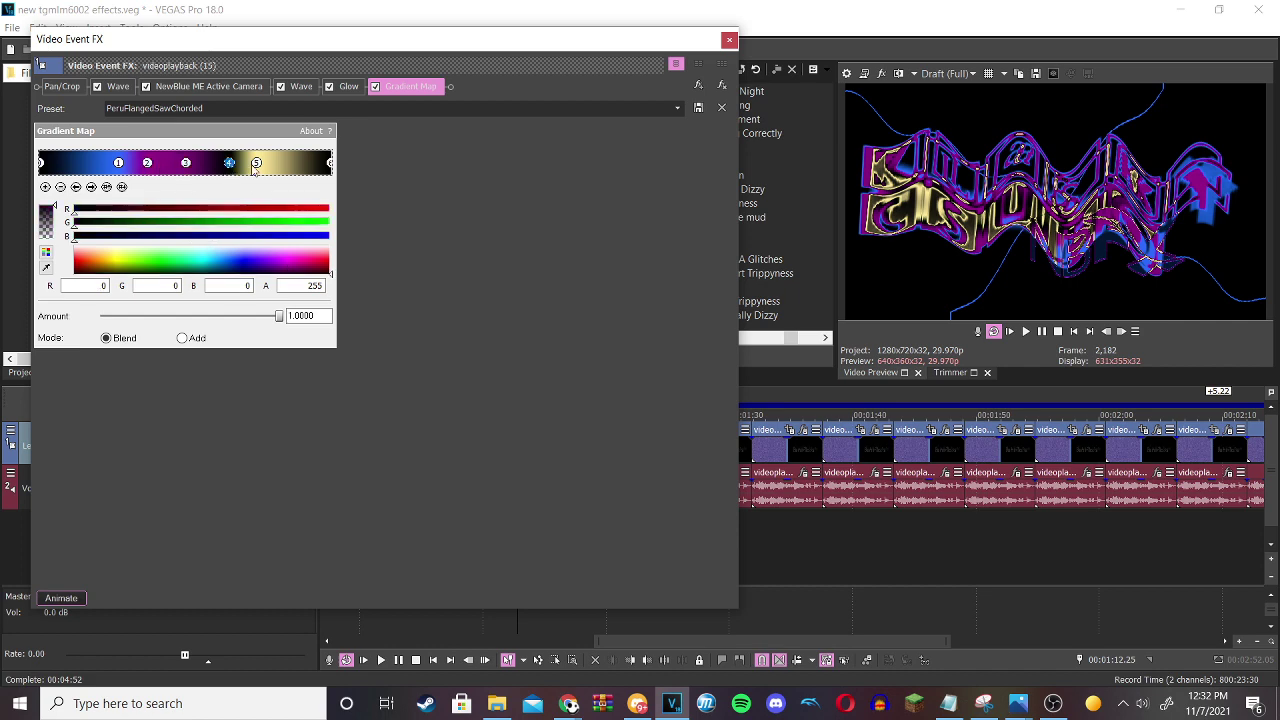
click(256, 164)
click(729, 39)
Examine the thirteenth clip's Resonant Filter and IL Vocodex audio effects.
click(517, 472)
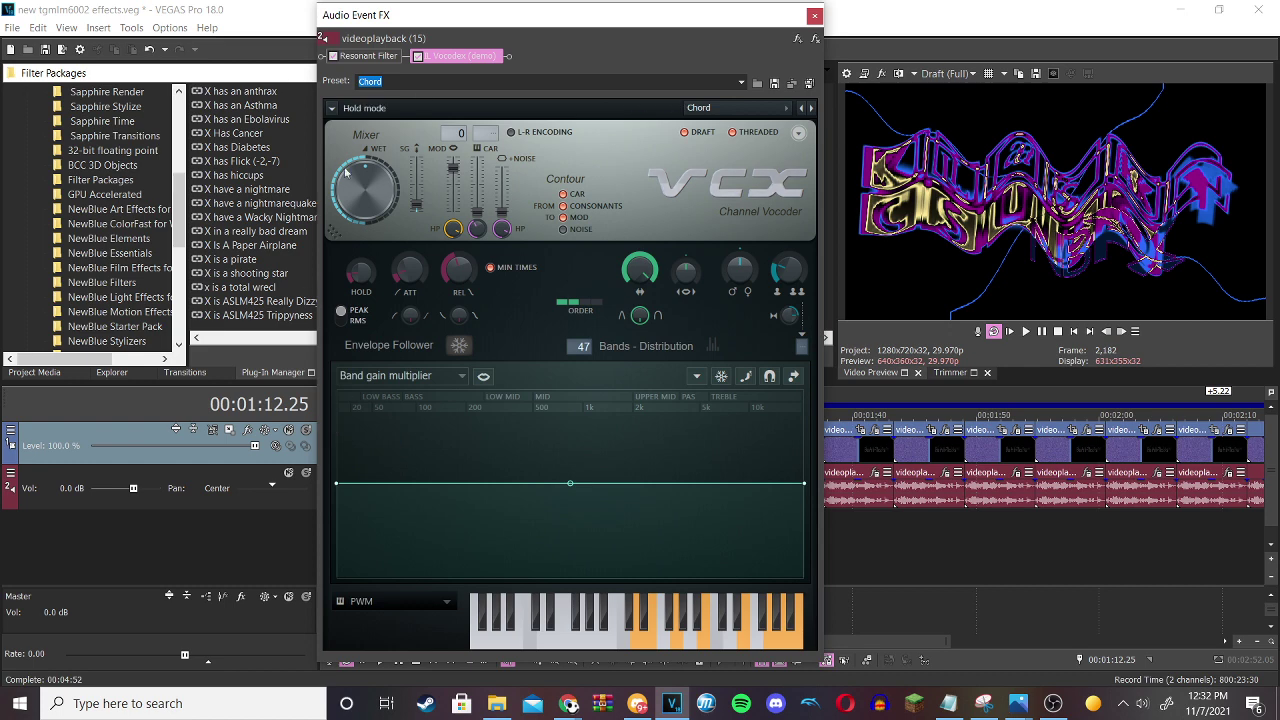
click(398, 57)
click(446, 57)
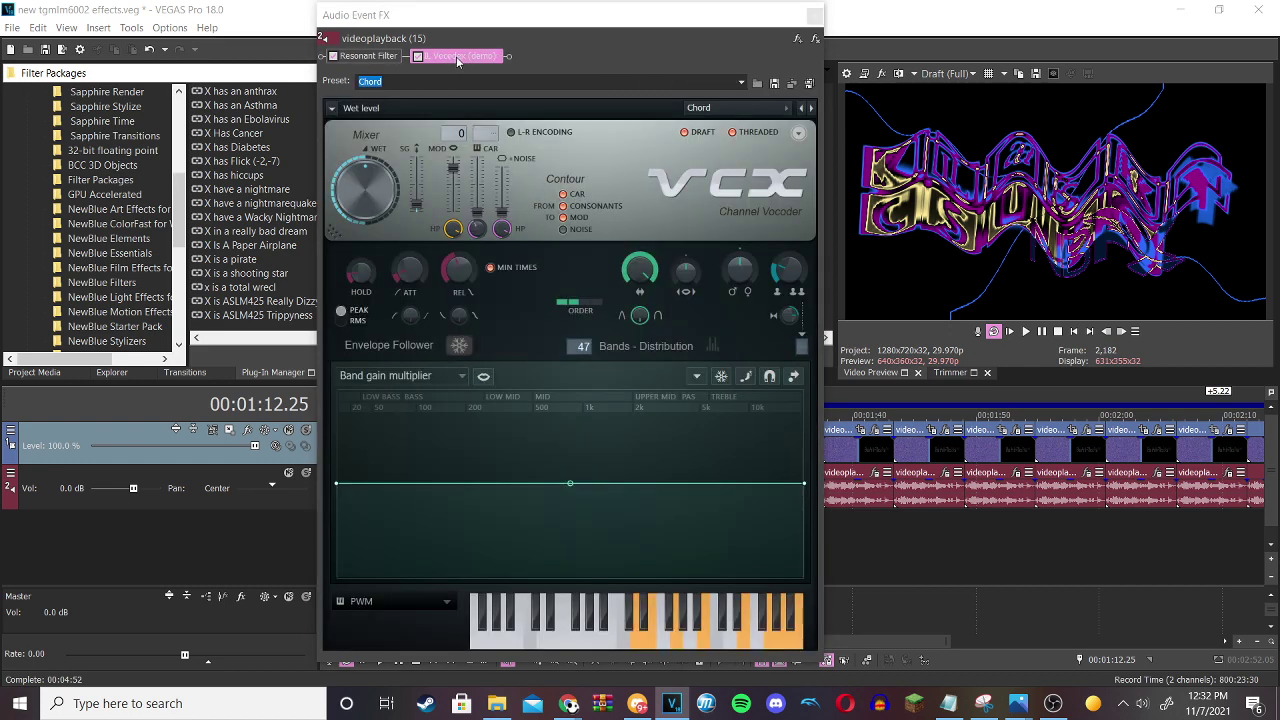
click(814, 15)
Inspect the Gradient Map colour points in the fourteenth clip's video effects.
click(590, 429)
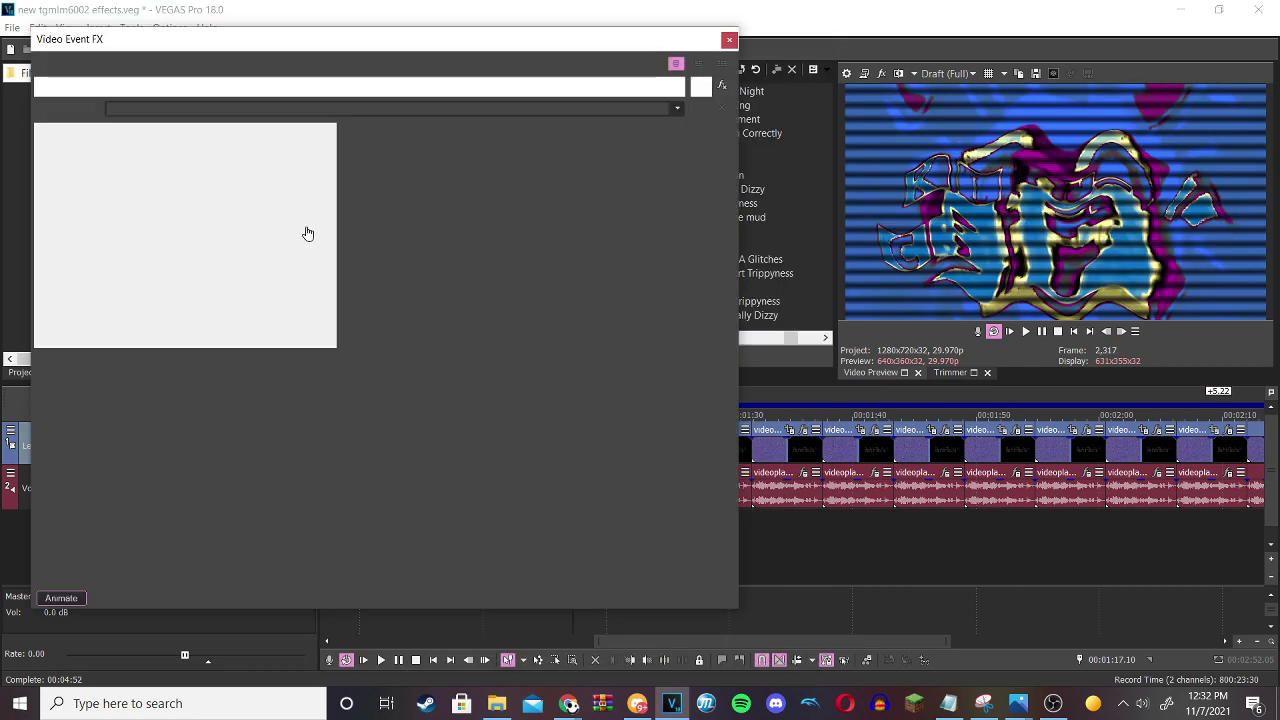
click(116, 164)
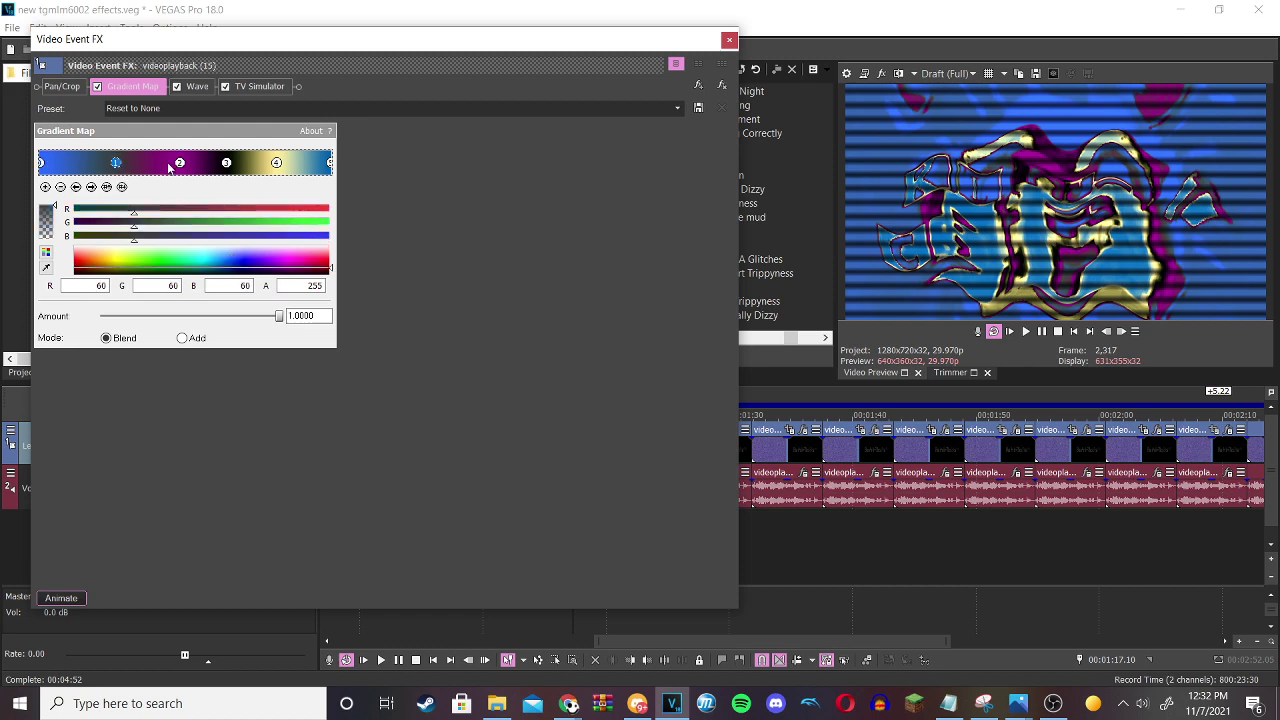
click(180, 164)
click(227, 165)
click(276, 164)
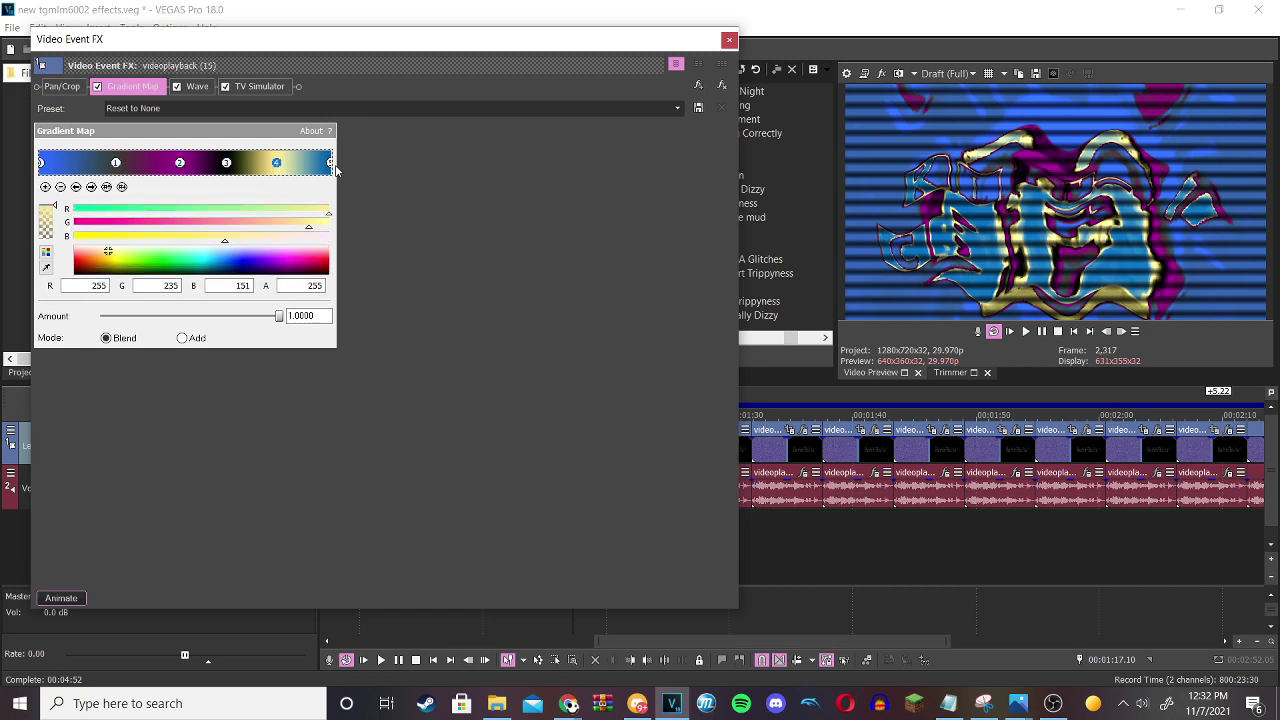
click(330, 163)
Review the Wave and TV Simulator settings in the fourteenth clip's video effects.
click(196, 86)
click(262, 87)
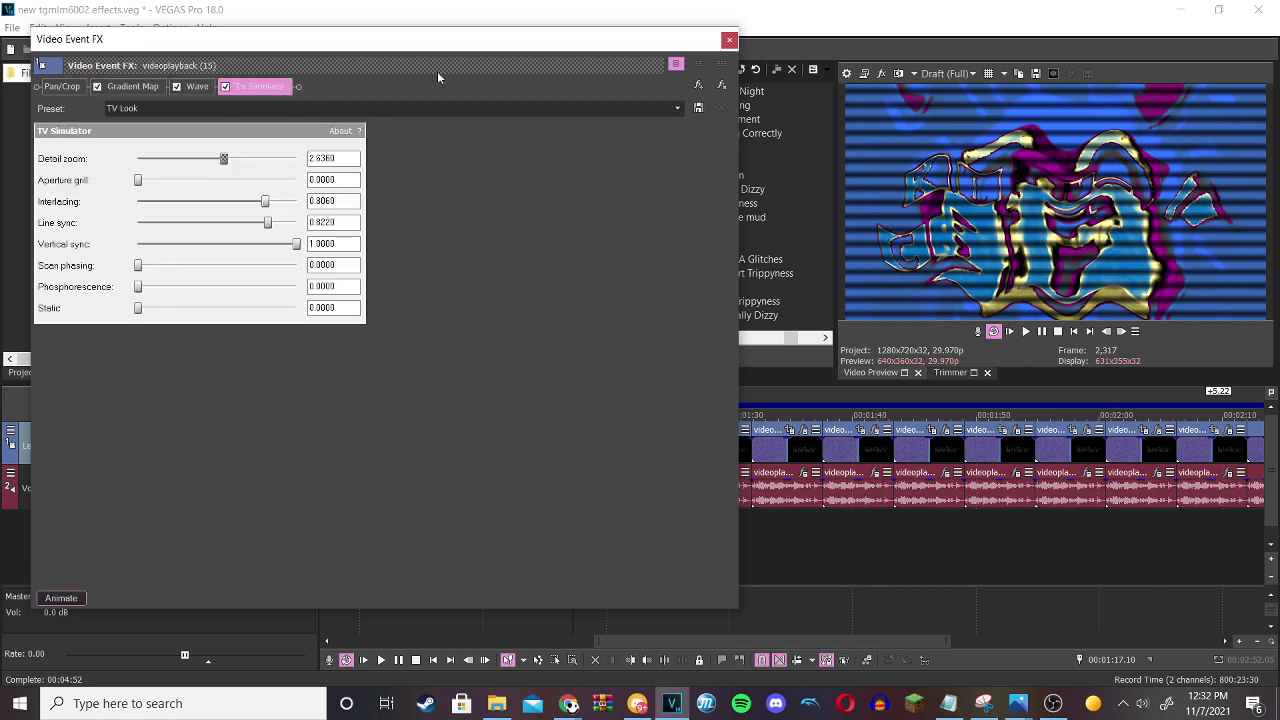
click(729, 39)
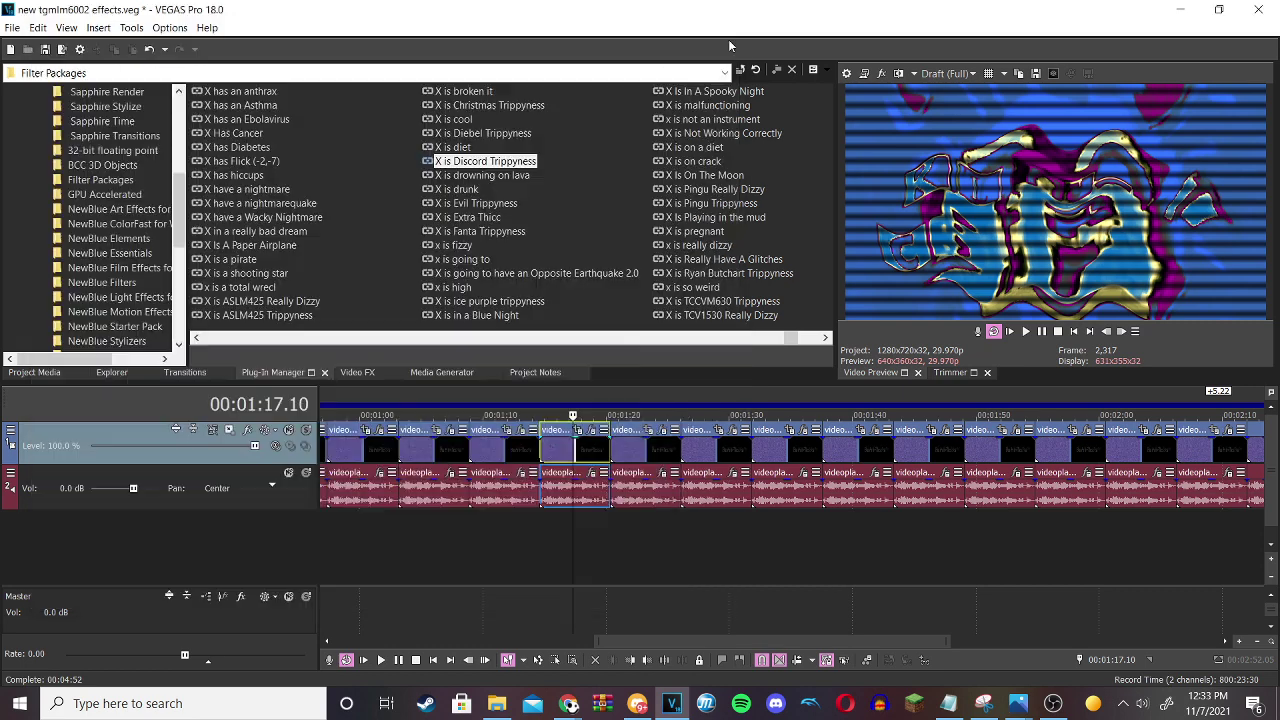
Review the fourteenth clip's audio chain, including its Reverb, ExpressFX Delay and IL Vocodex settings.
click(586, 473)
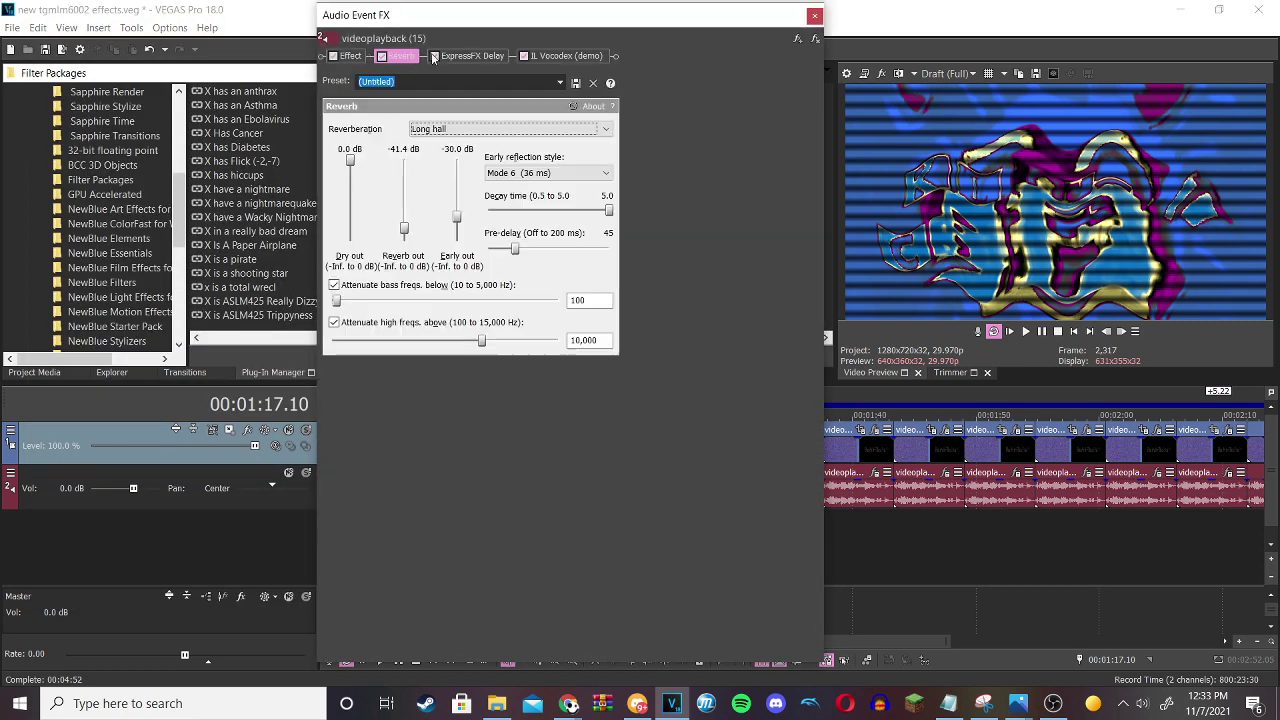
click(495, 60)
click(590, 62)
click(815, 15)
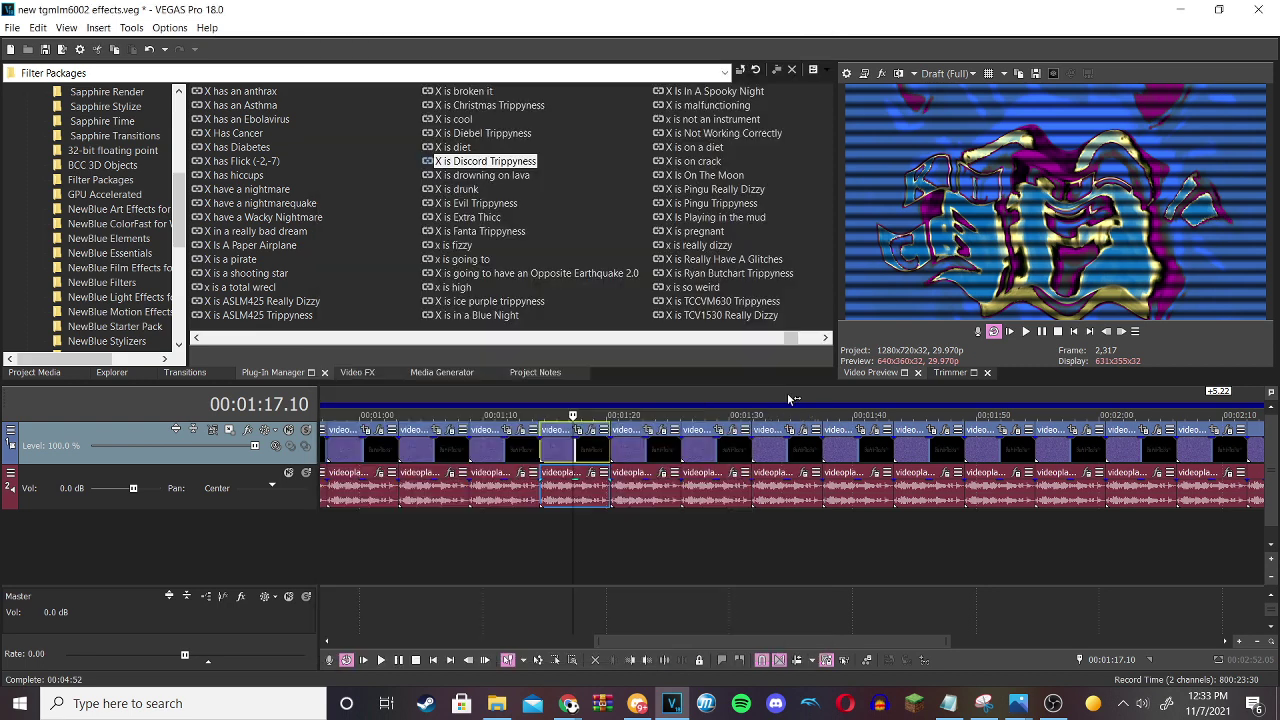
Examine the fifteenth clip's Gradient Map colour points and its audio effects.
click(641, 460)
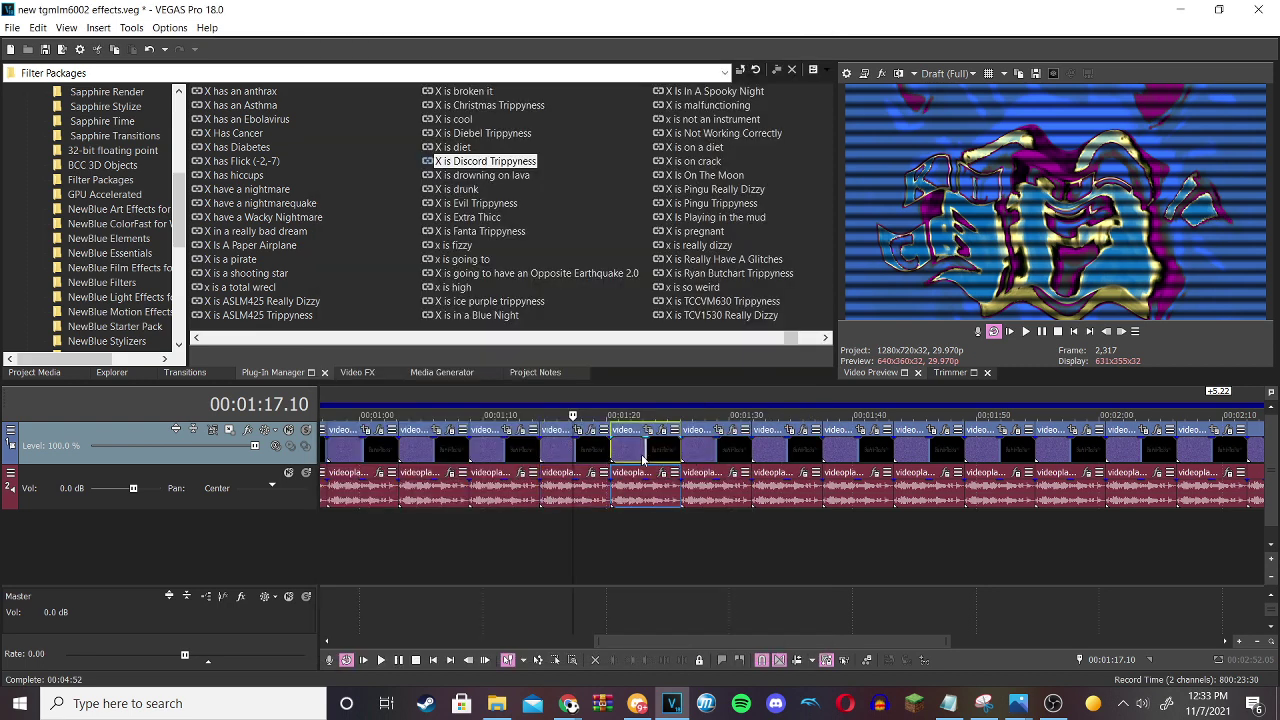
click(661, 432)
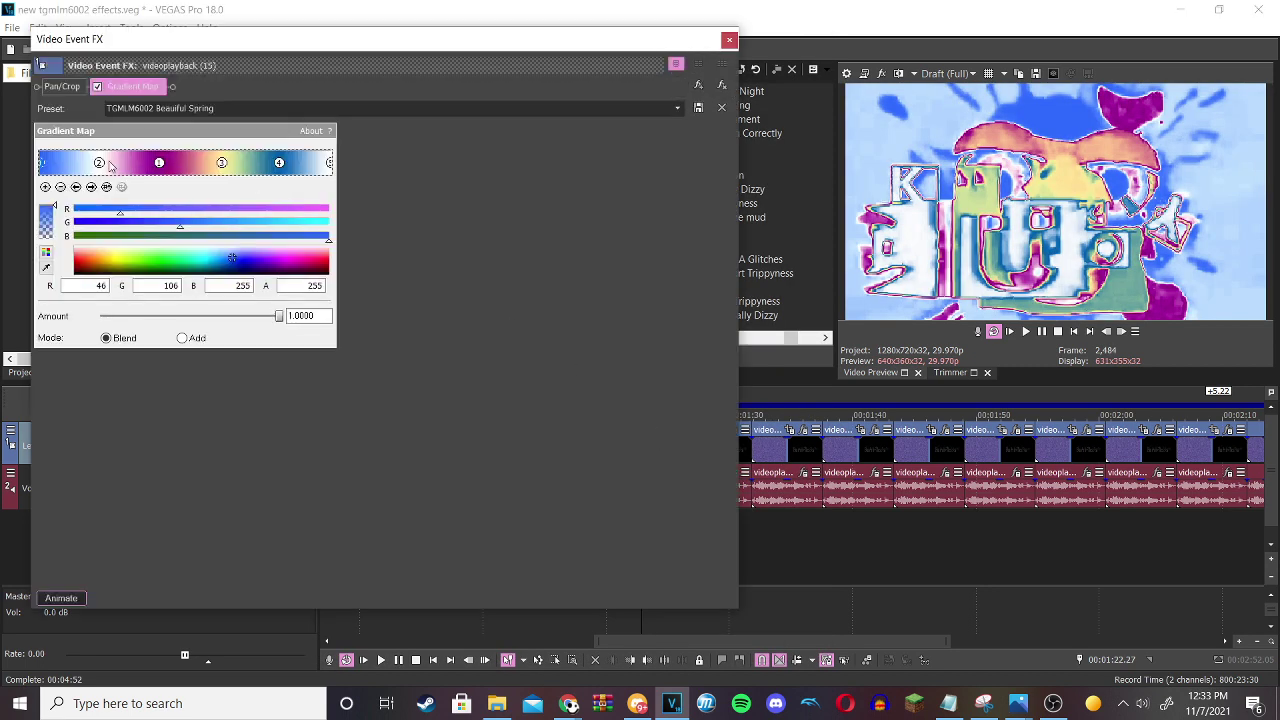
click(99, 162)
click(159, 162)
click(222, 162)
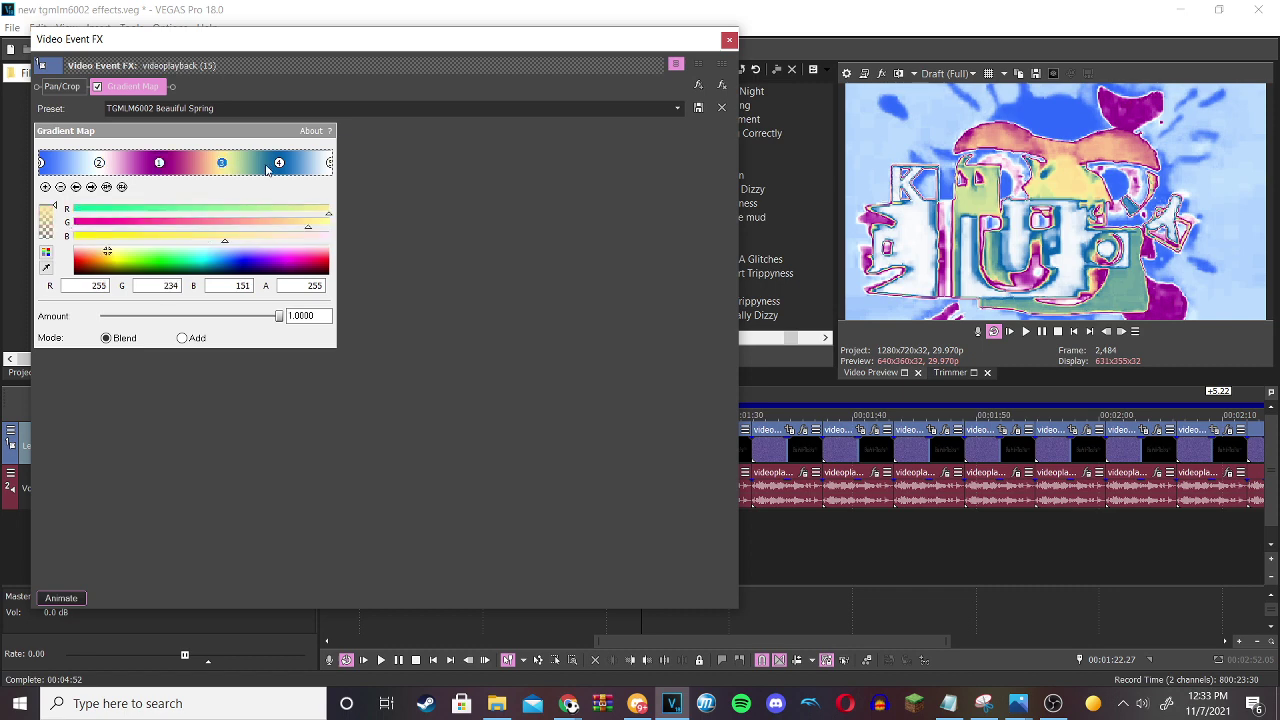
click(279, 164)
click(331, 163)
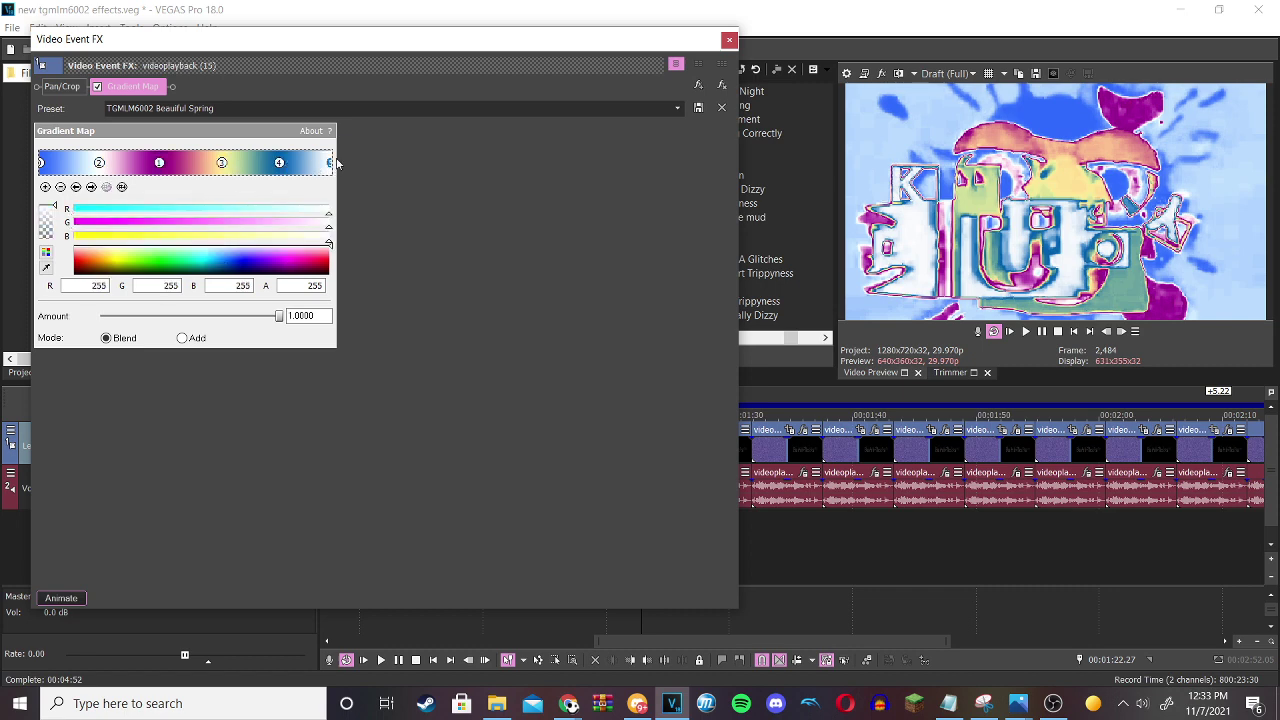
click(729, 40)
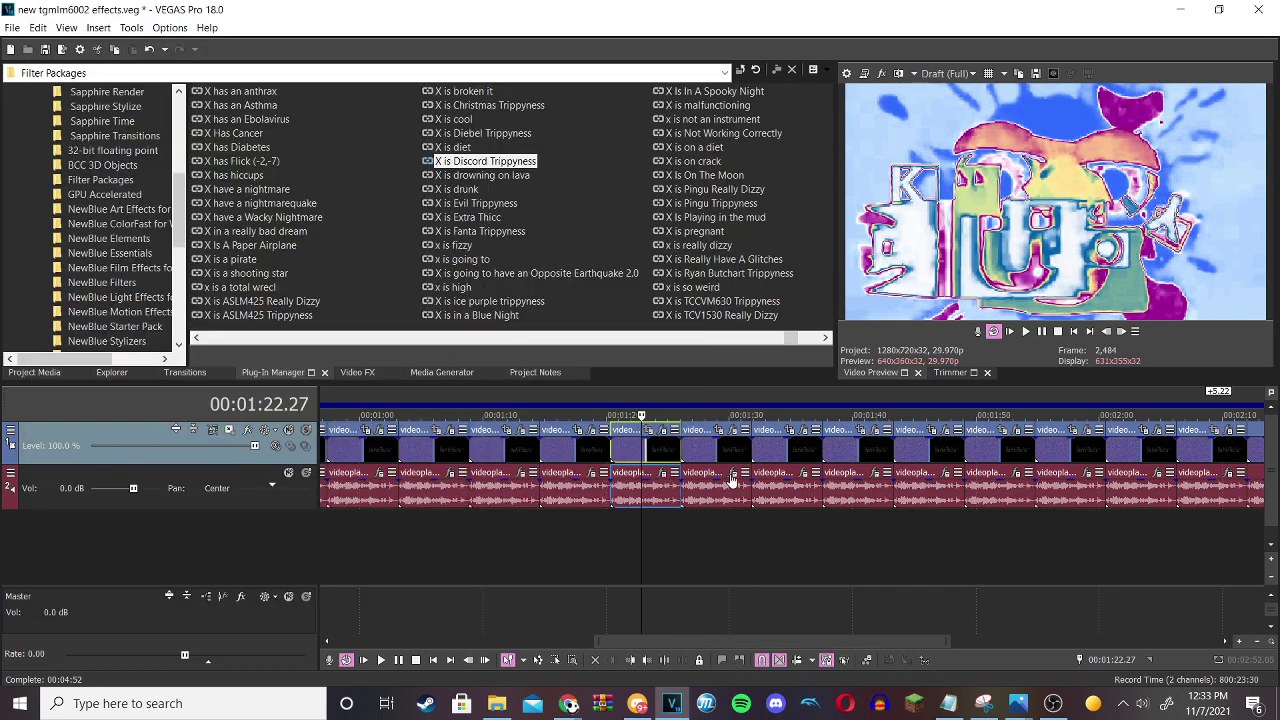
click(663, 476)
click(815, 17)
Inspect the sixteenth clip's Gradient Map colour points and its vocoder audio effect.
click(729, 441)
click(732, 431)
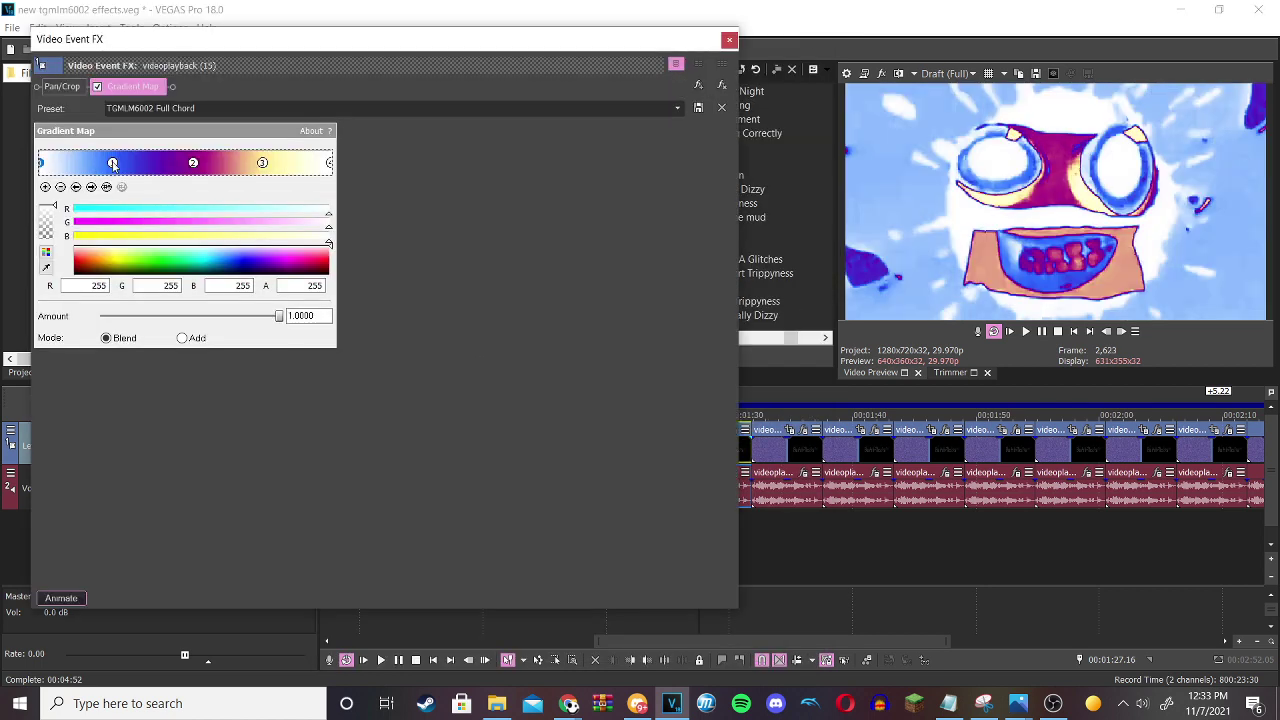
click(113, 164)
click(194, 164)
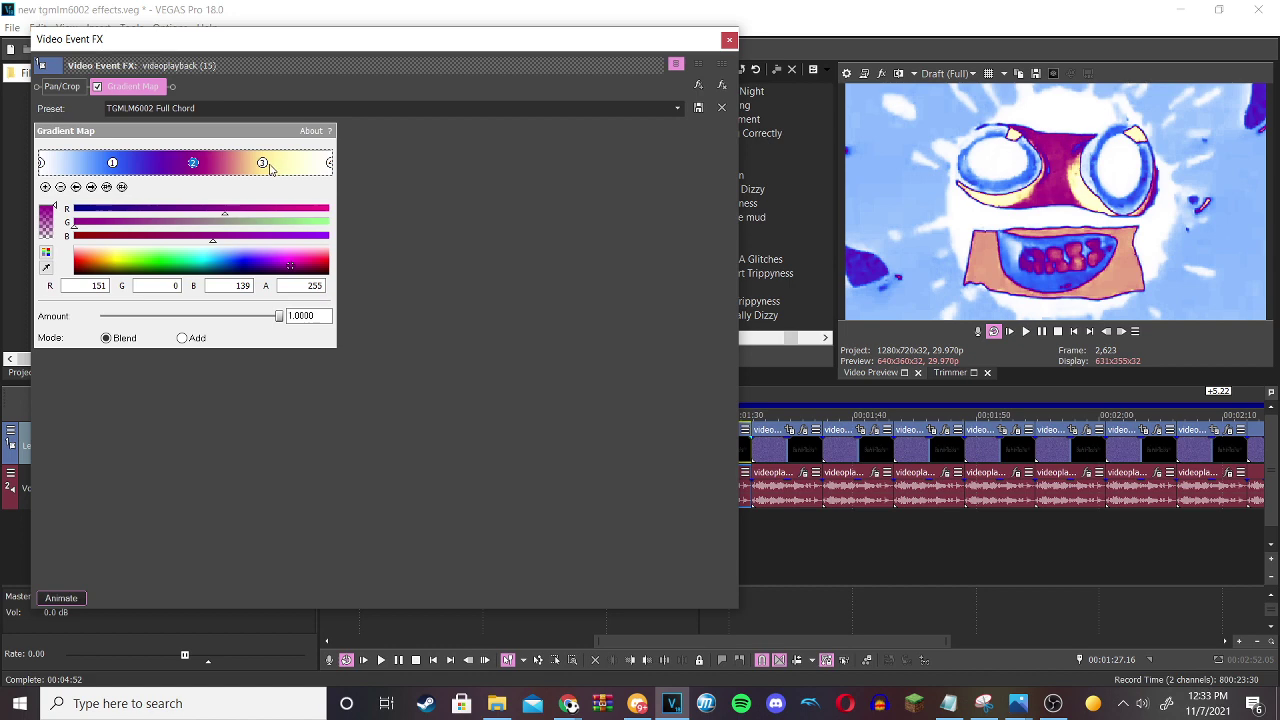
click(263, 163)
click(730, 40)
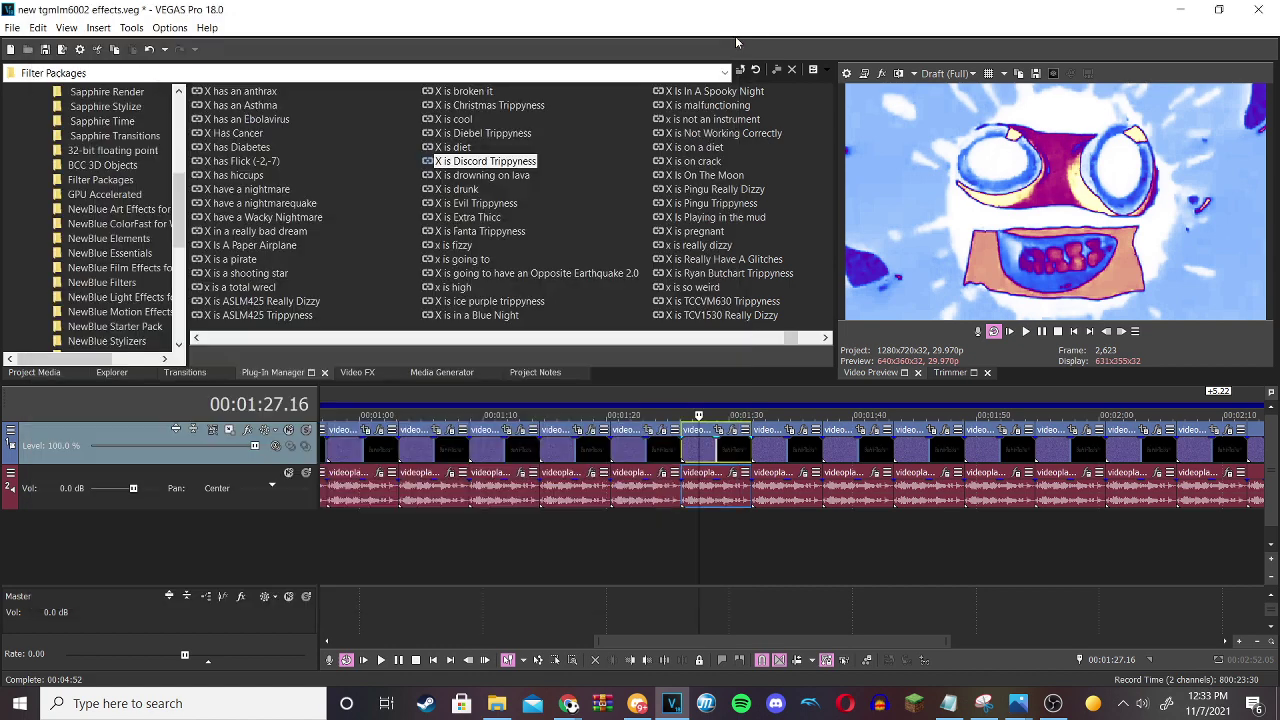
click(733, 474)
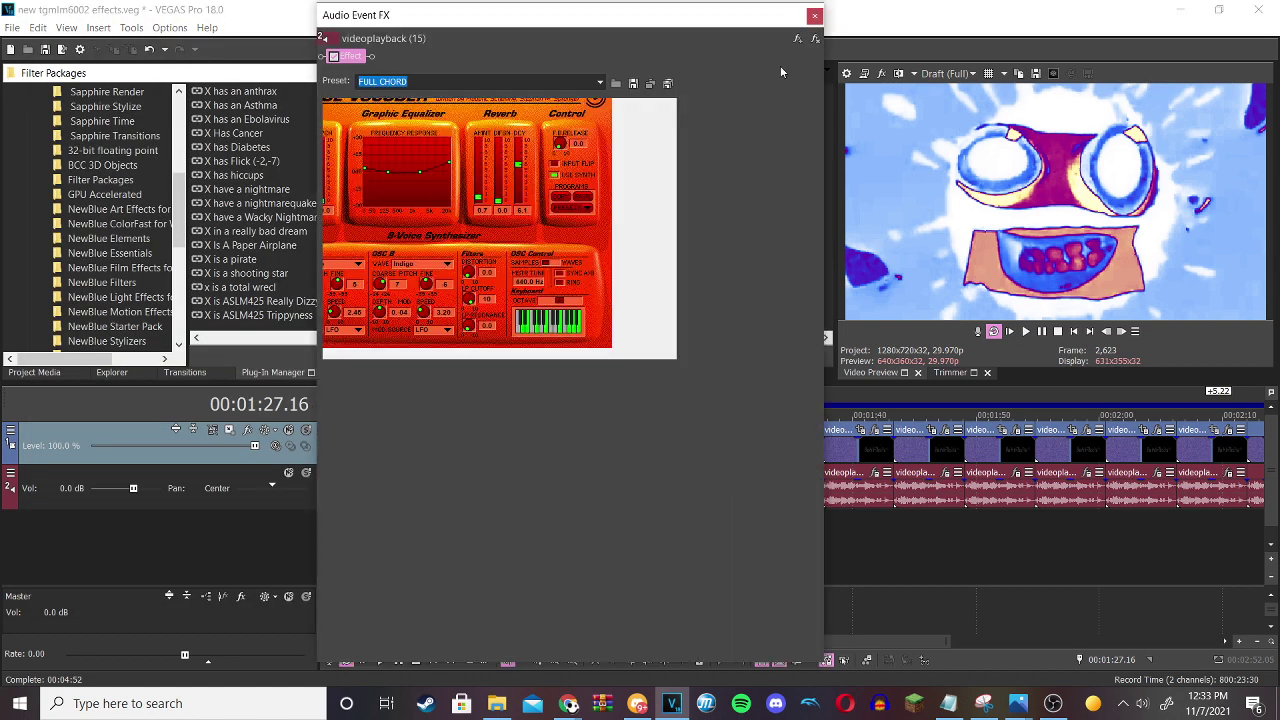
click(815, 15)
Examine the seventeenth clip's Gradient Map colour points and its IL Vocodex audio effect settings.
click(772, 464)
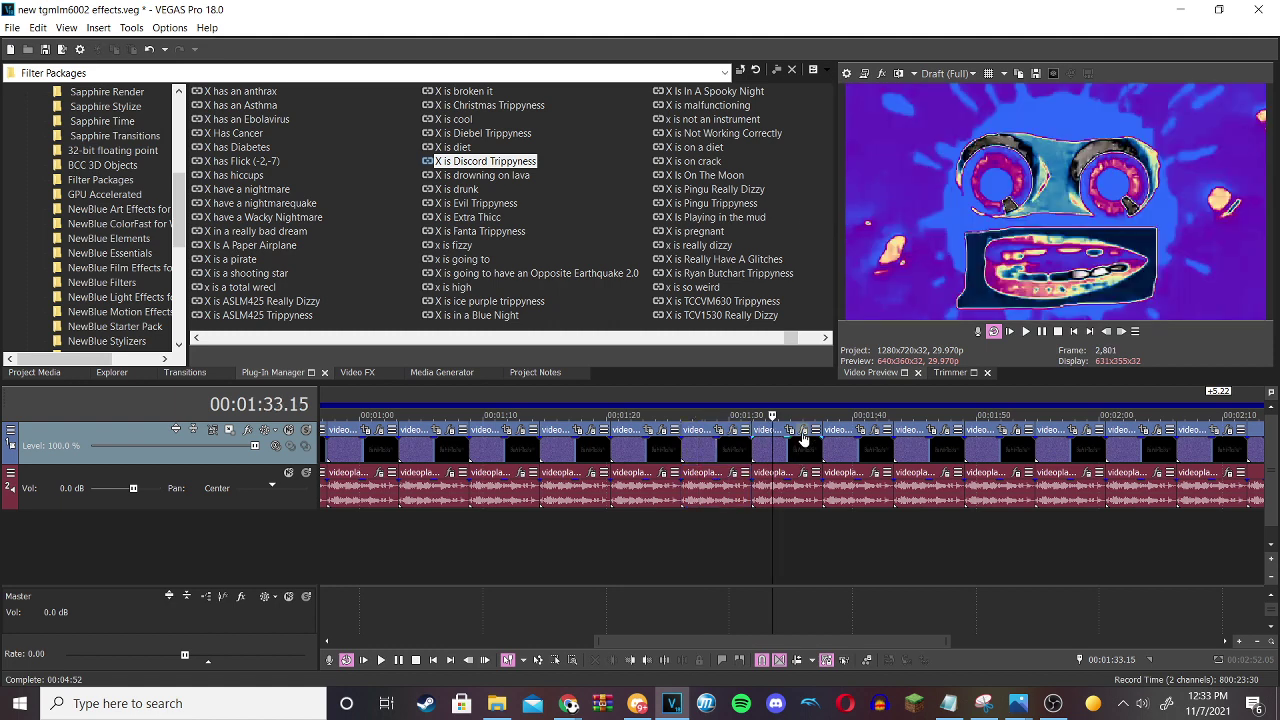
click(803, 430)
click(97, 163)
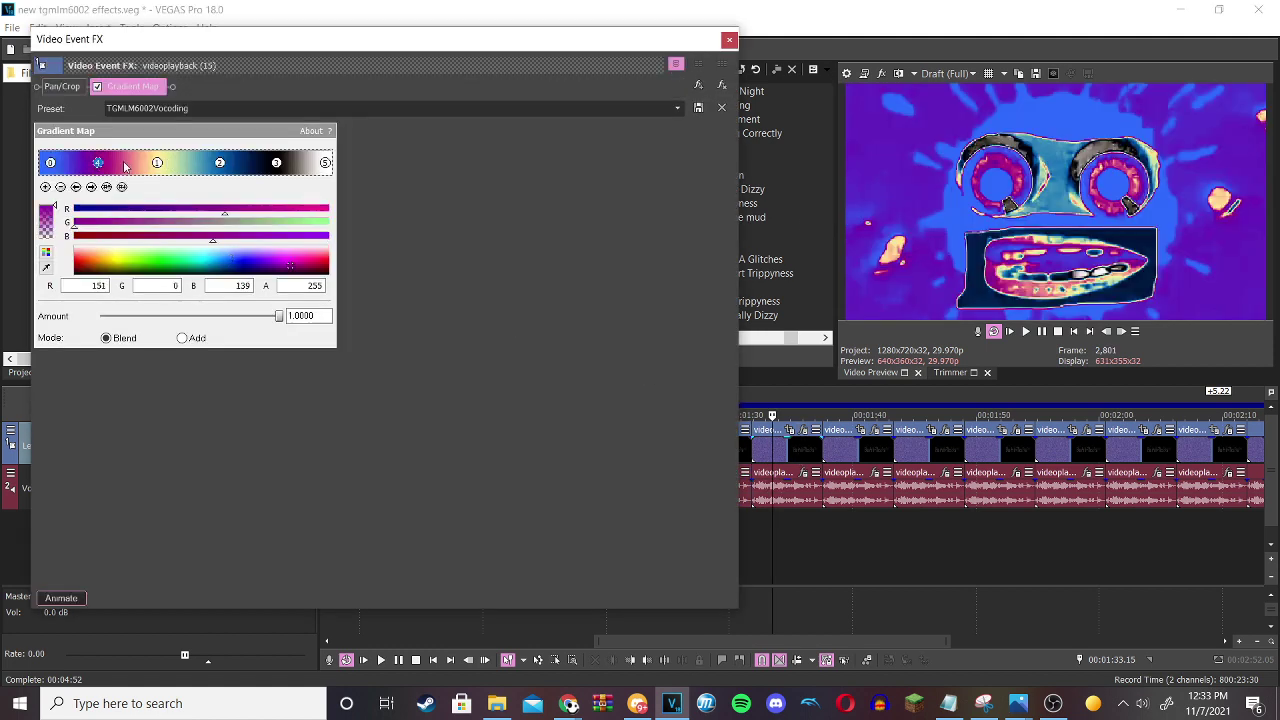
click(157, 163)
click(221, 163)
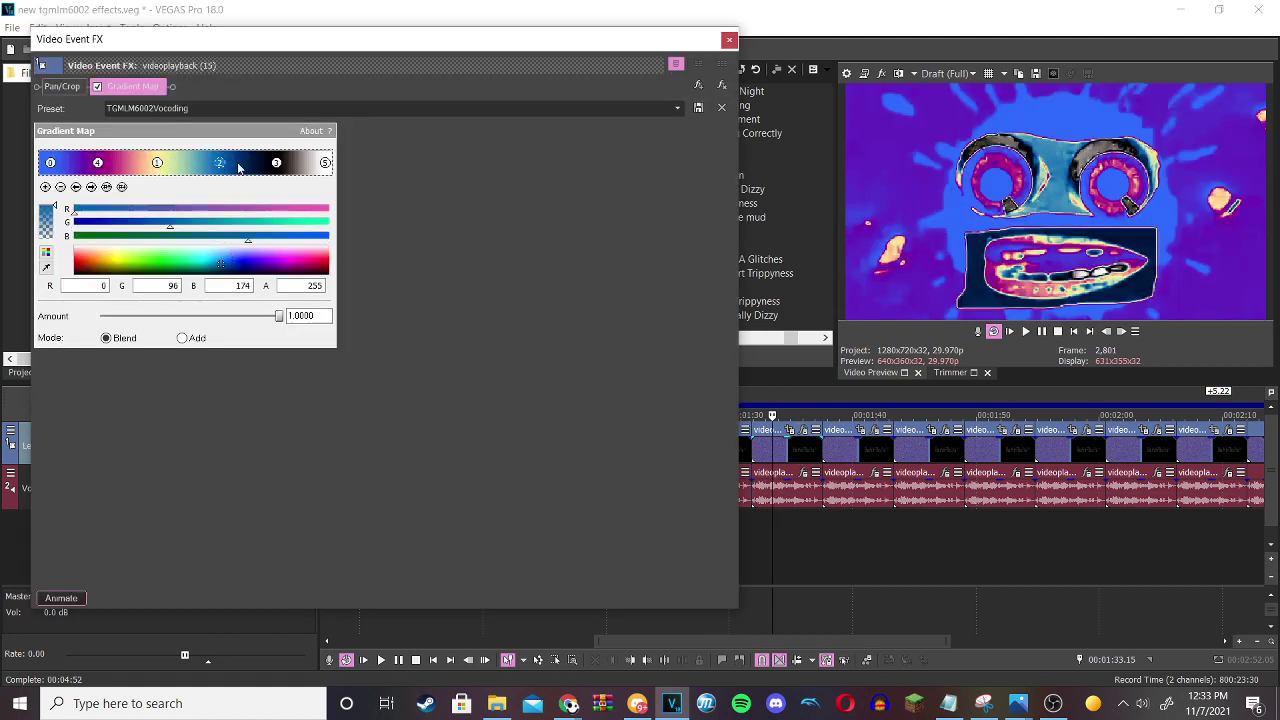
click(277, 164)
click(325, 163)
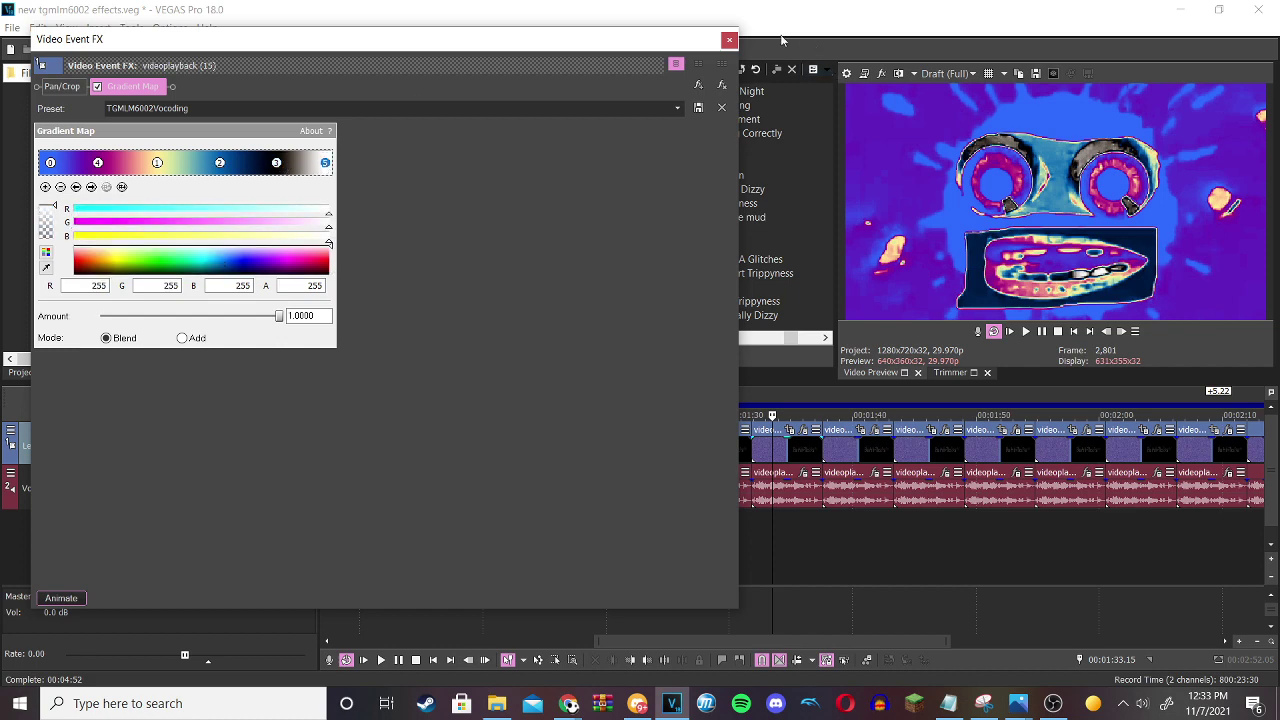
click(729, 41)
click(800, 476)
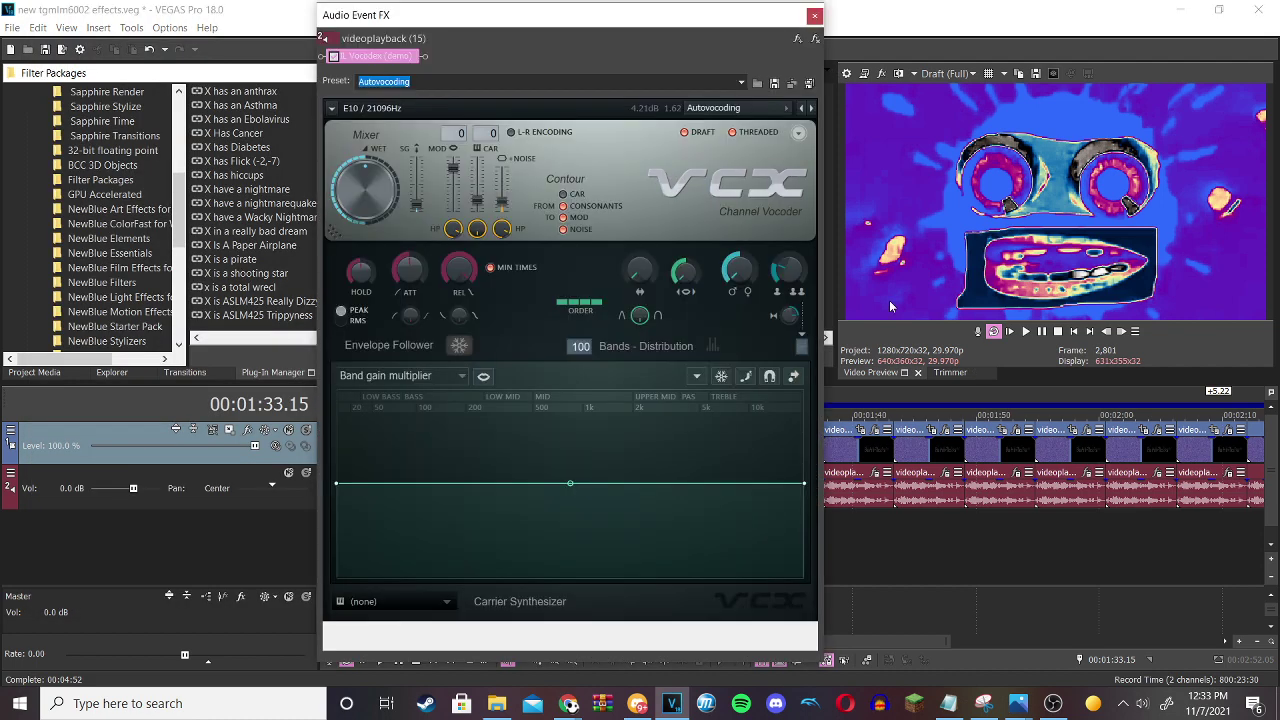
Examine the eighteenth clip's Gradient Map colour points and its Bitcrusher and IL Vocodex audio chain.
click(816, 17)
click(850, 440)
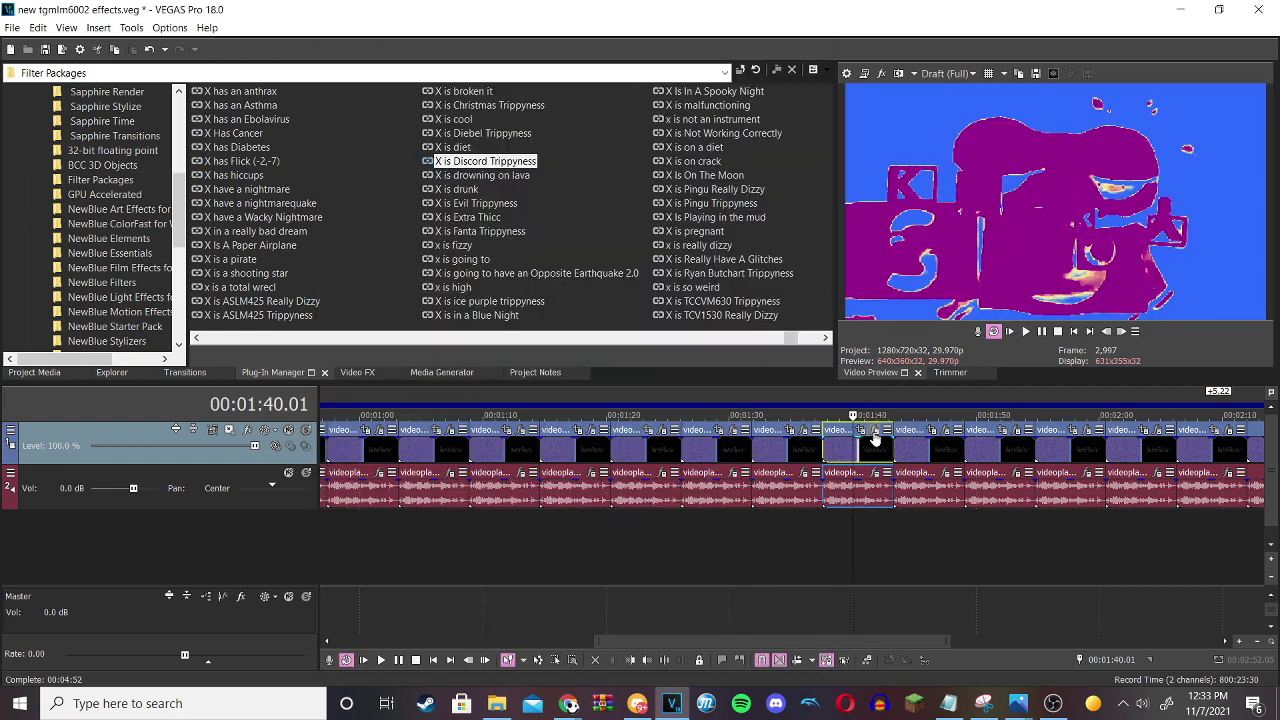
click(874, 430)
click(116, 163)
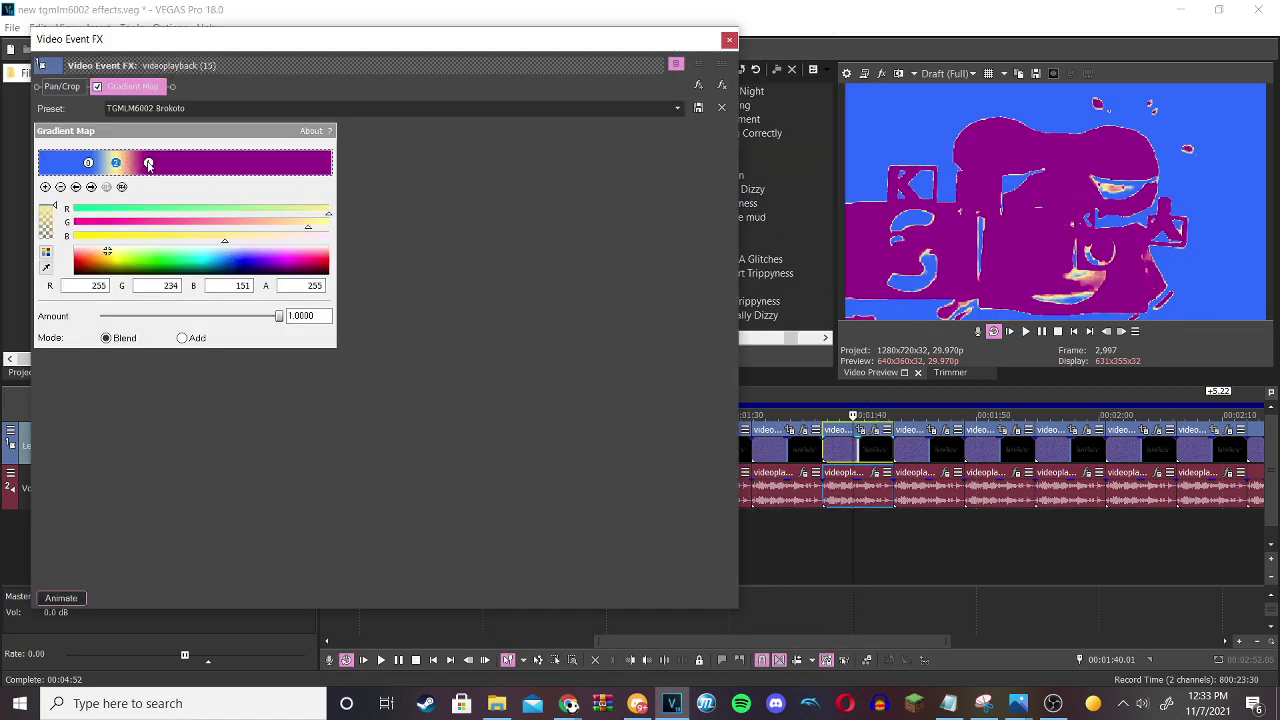
click(148, 163)
click(729, 40)
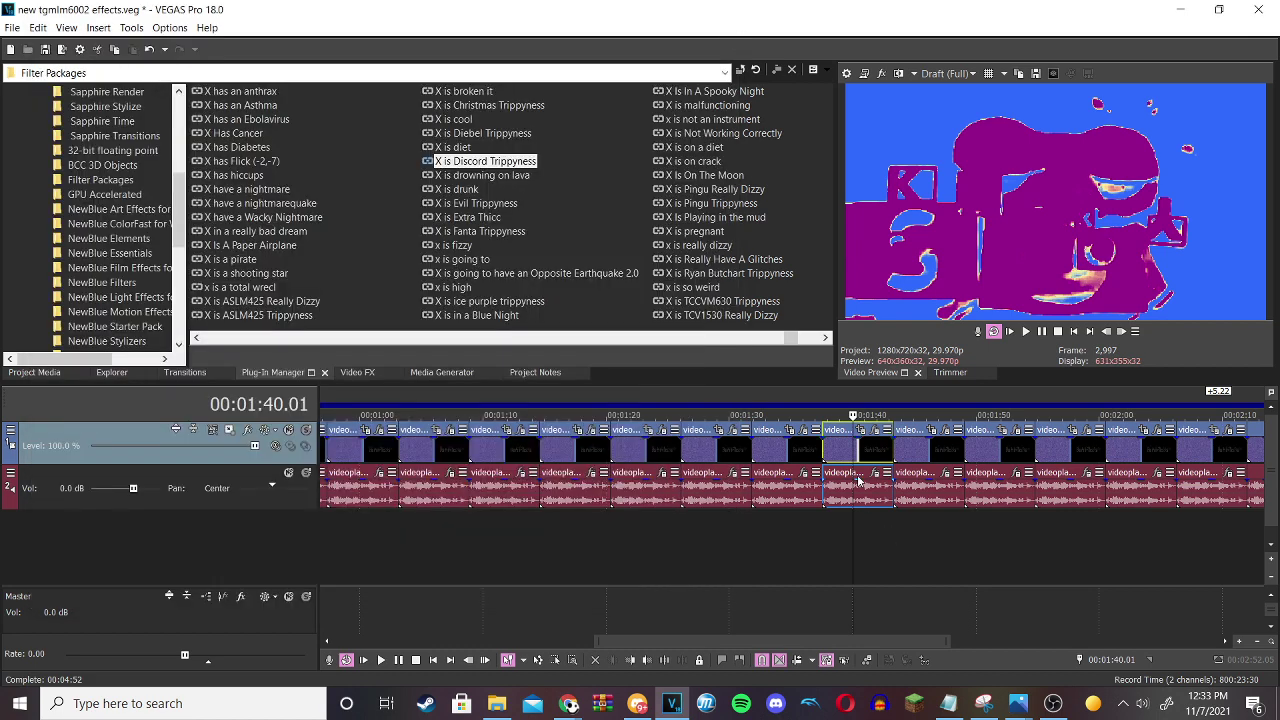
click(876, 472)
click(468, 56)
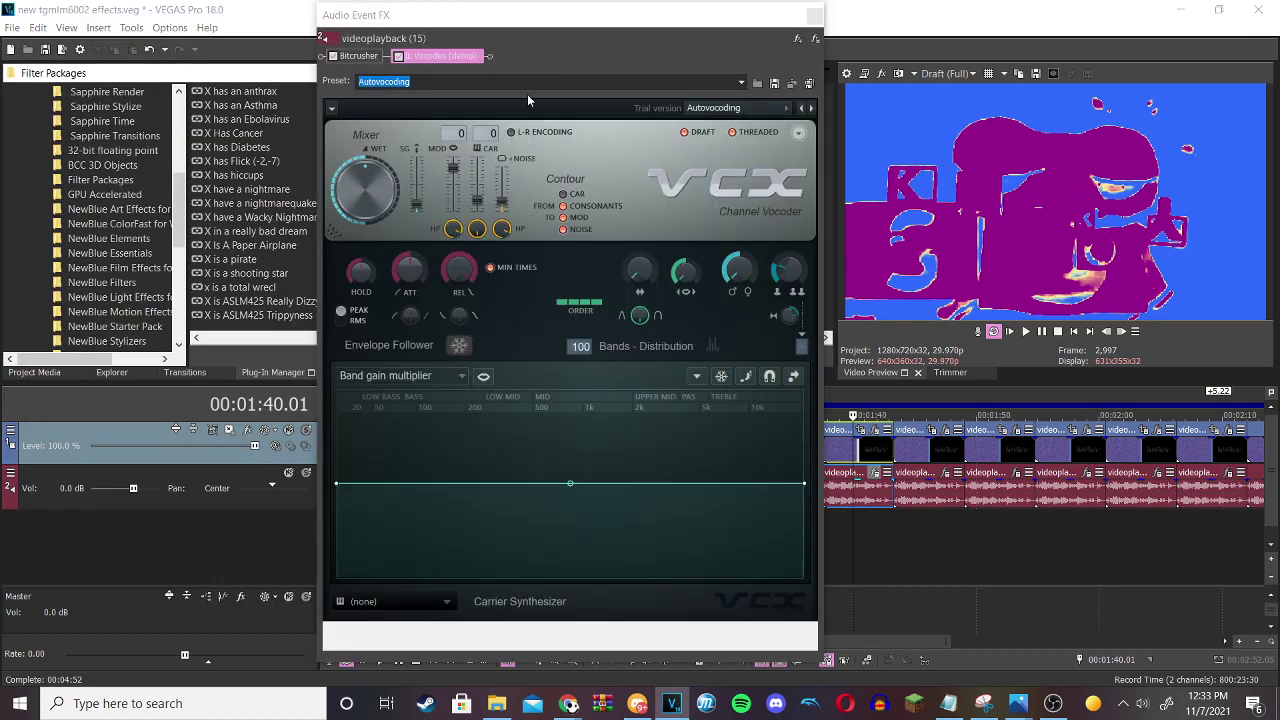
click(815, 17)
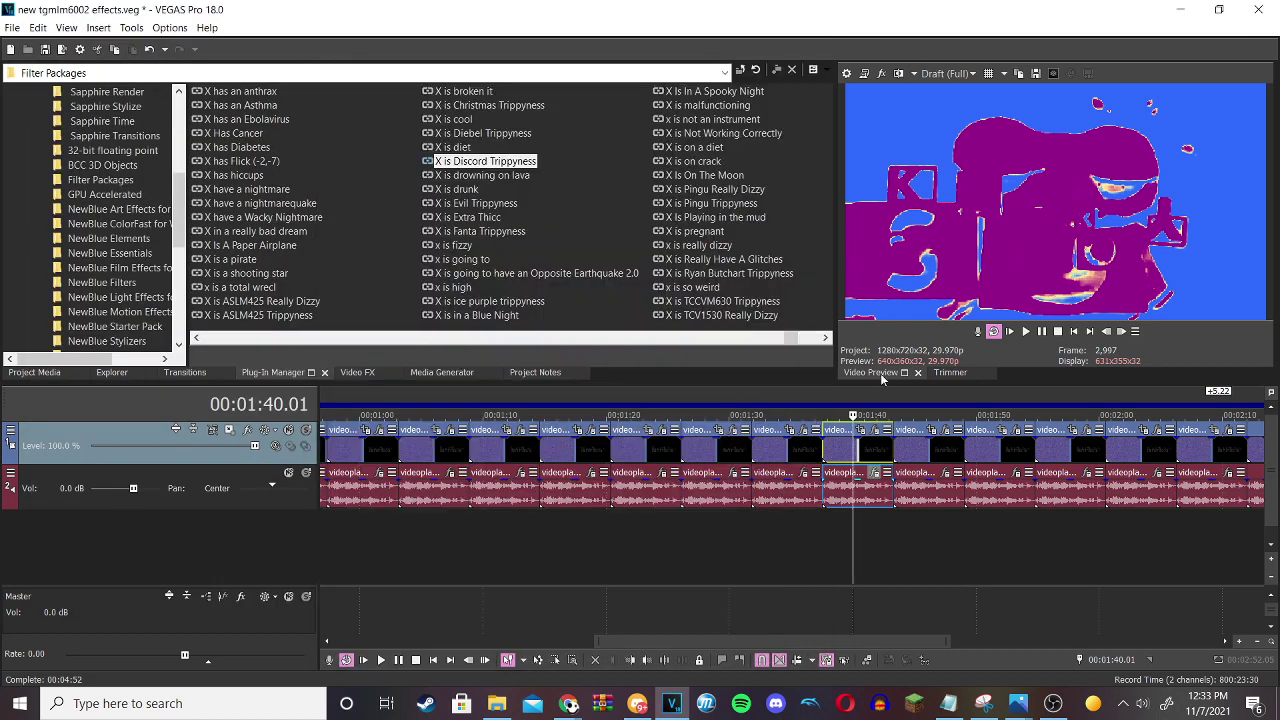
Review the nineteenth clip's Light Rays, NewBlue LE Neon Lights and Gradient Map settings, including the gradient's colour points.
click(926, 452)
click(945, 430)
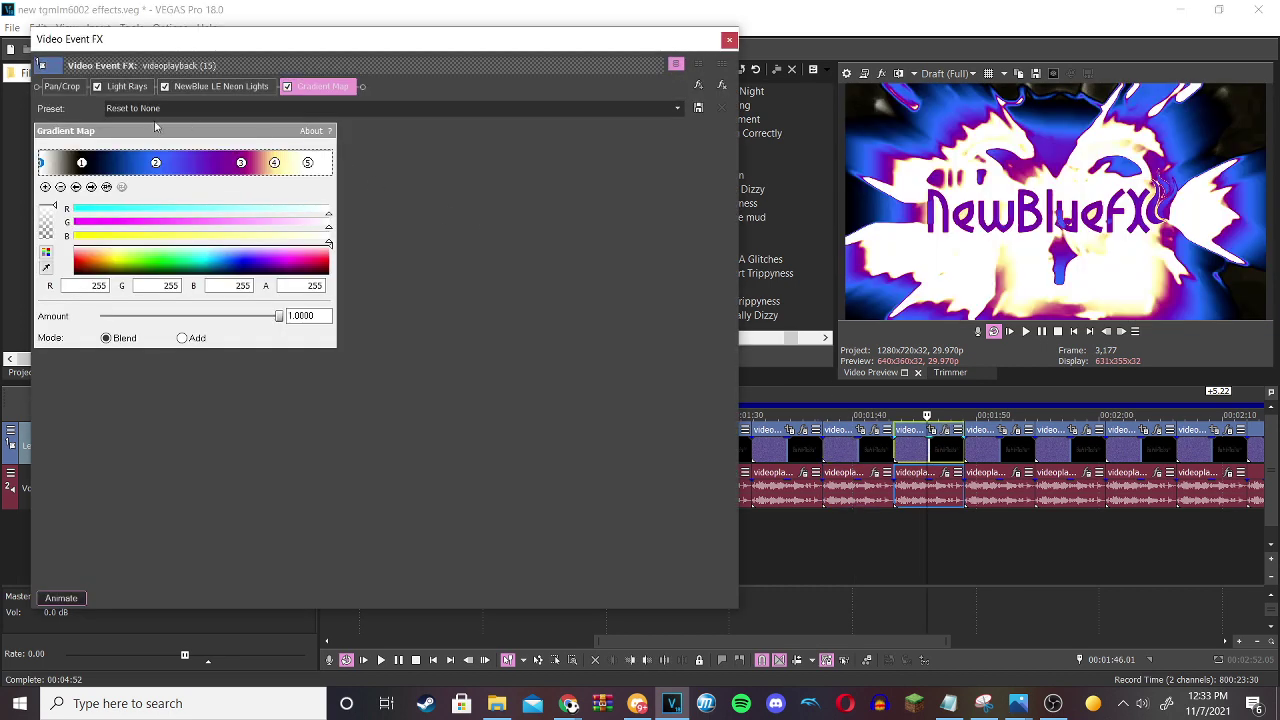
click(127, 86)
click(220, 86)
click(323, 86)
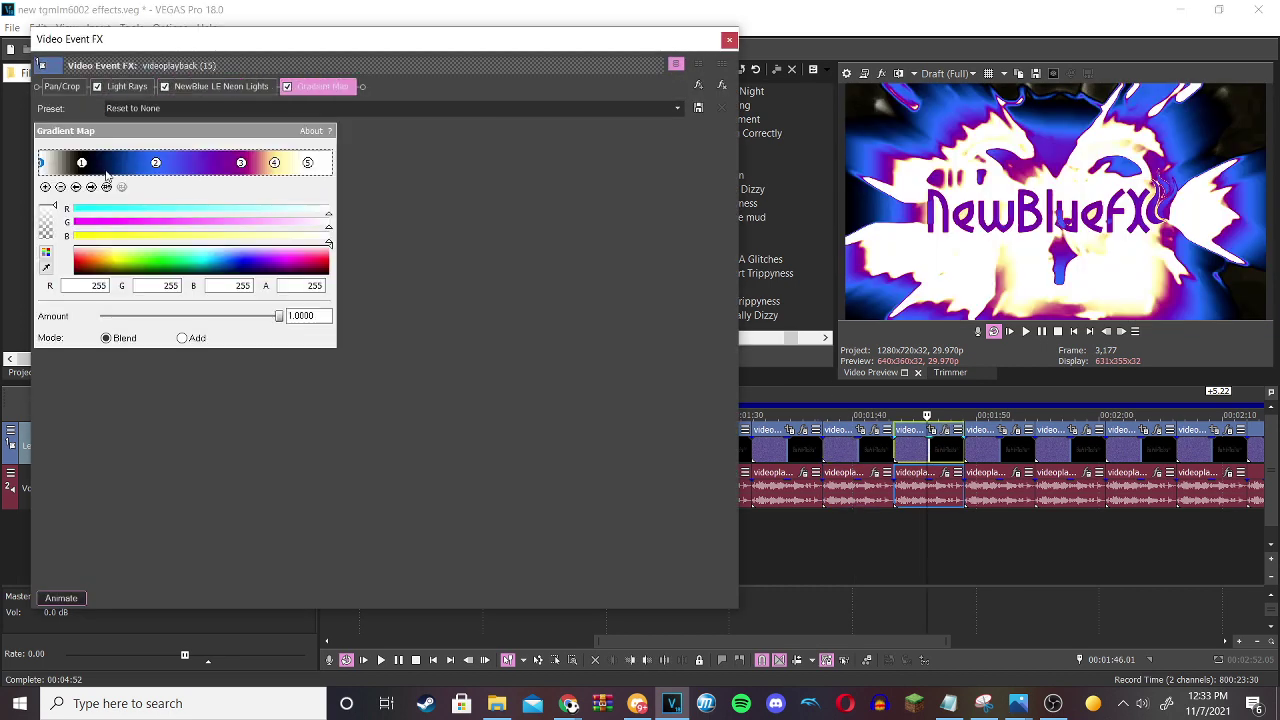
click(155, 163)
click(240, 163)
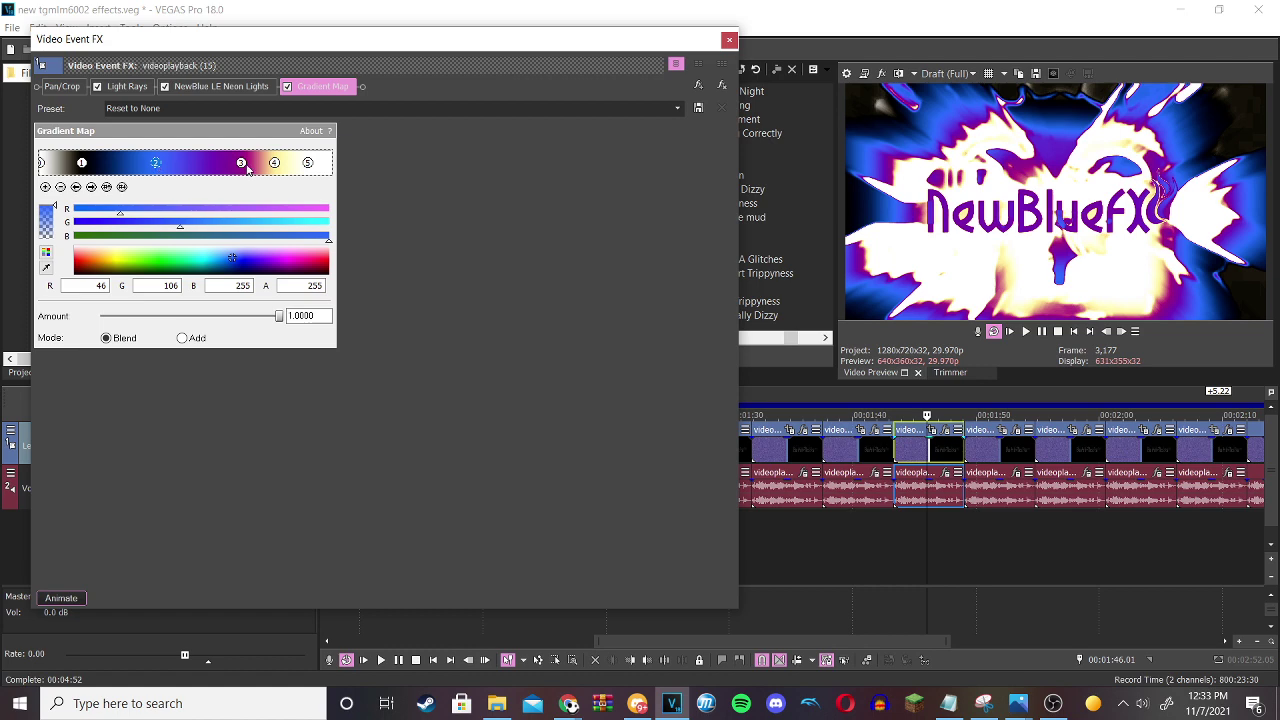
click(274, 163)
click(307, 163)
click(729, 39)
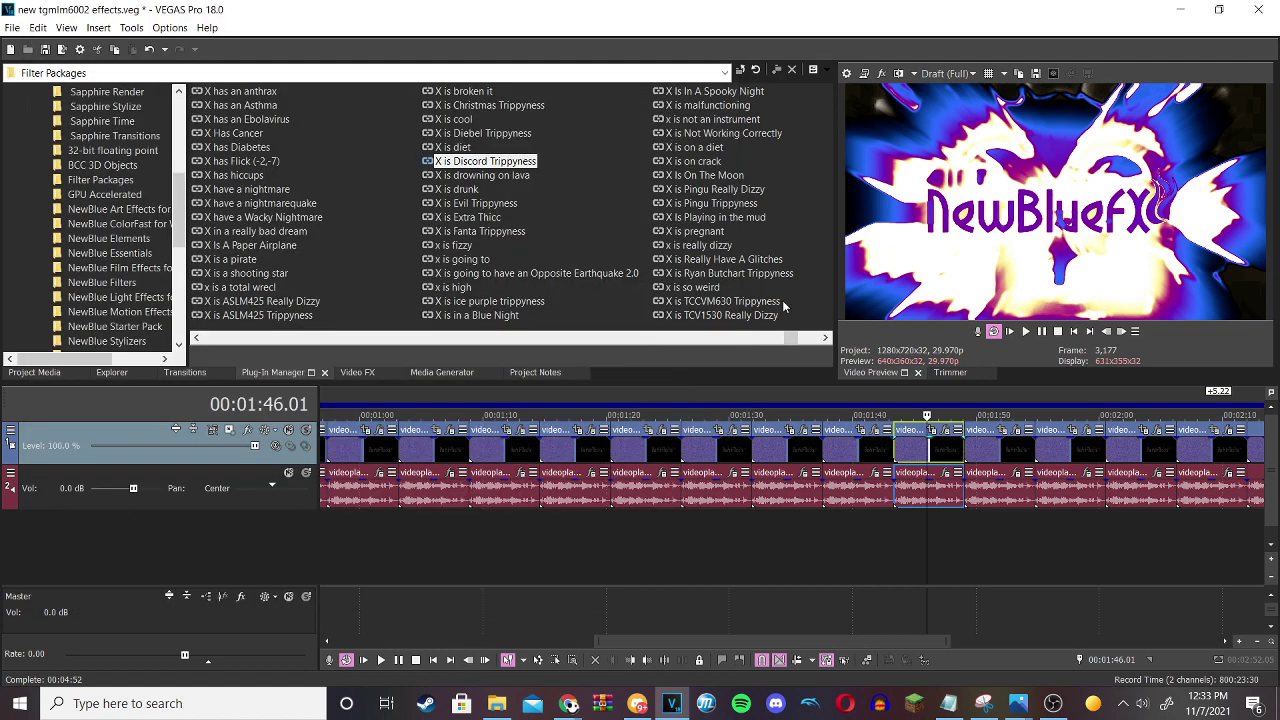
Review the nineteenth clip's ExpressFX Flange/Wah-Wah and IL Vocodex audio effect settings.
click(940, 474)
click(395, 56)
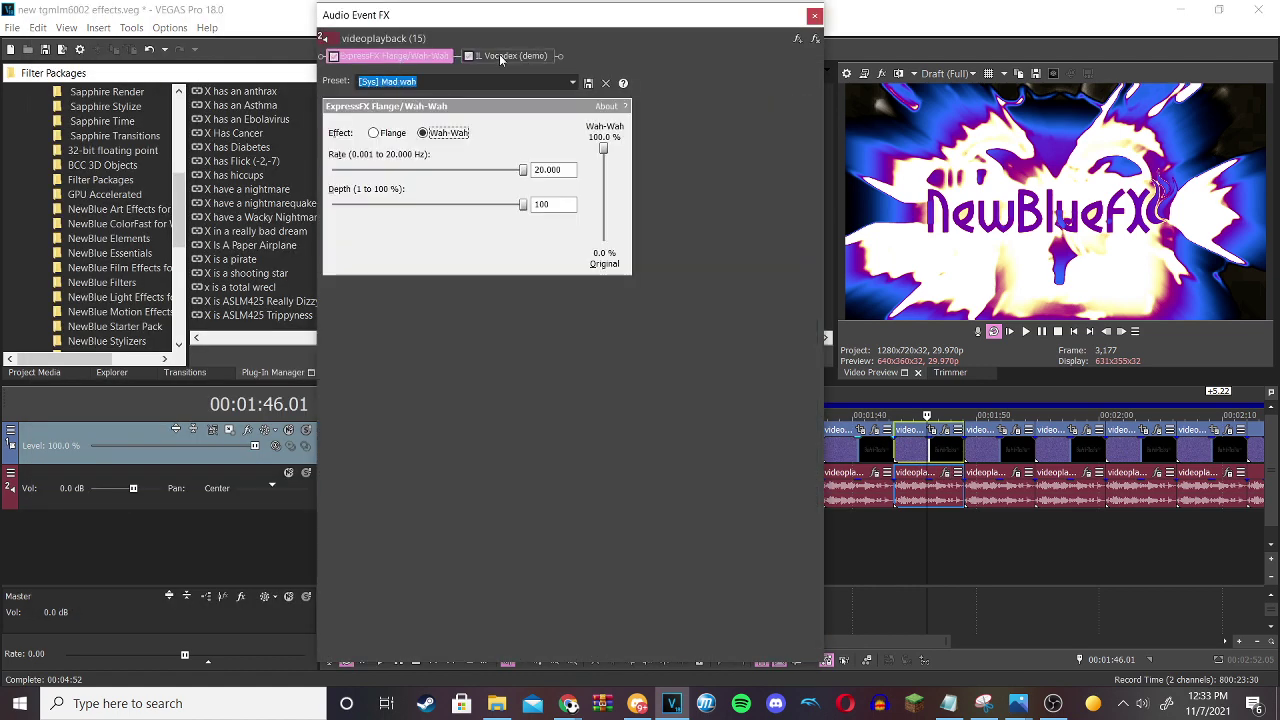
click(515, 56)
click(815, 14)
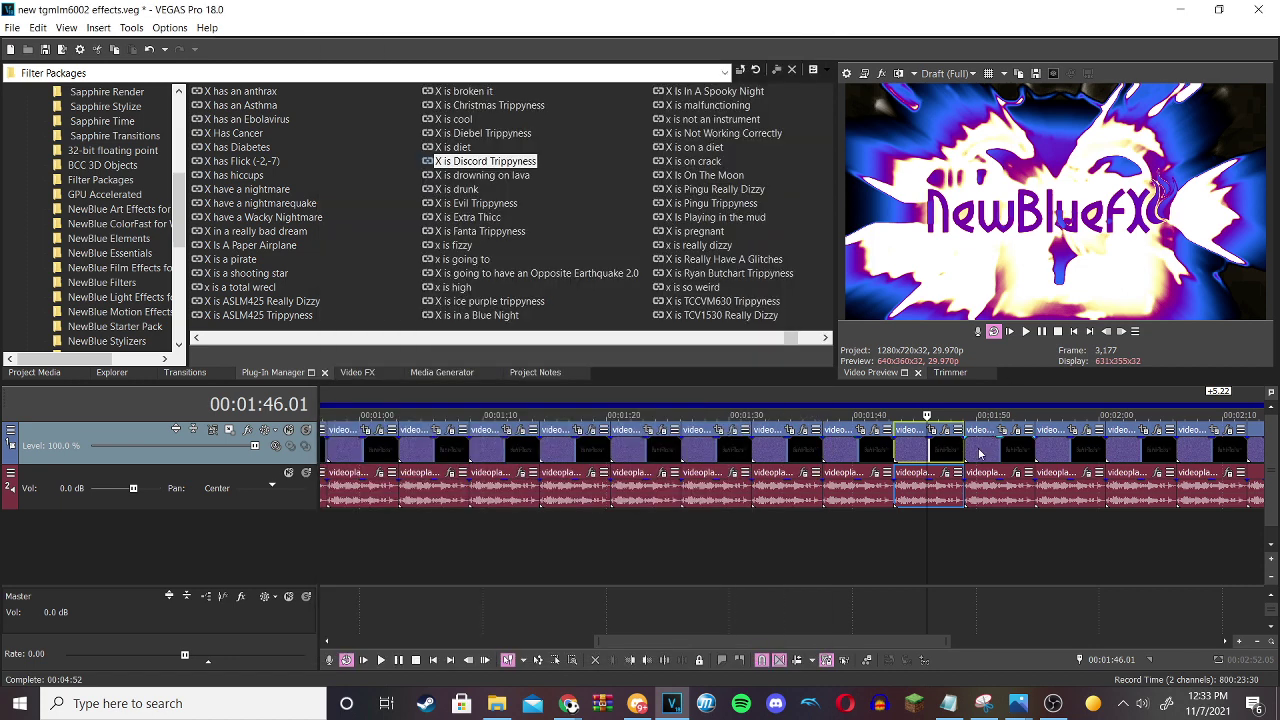
Examine the twentieth clip's Glint settings, Gradient Map colour points and IL Vocodex audio effect.
click(982, 455)
click(997, 428)
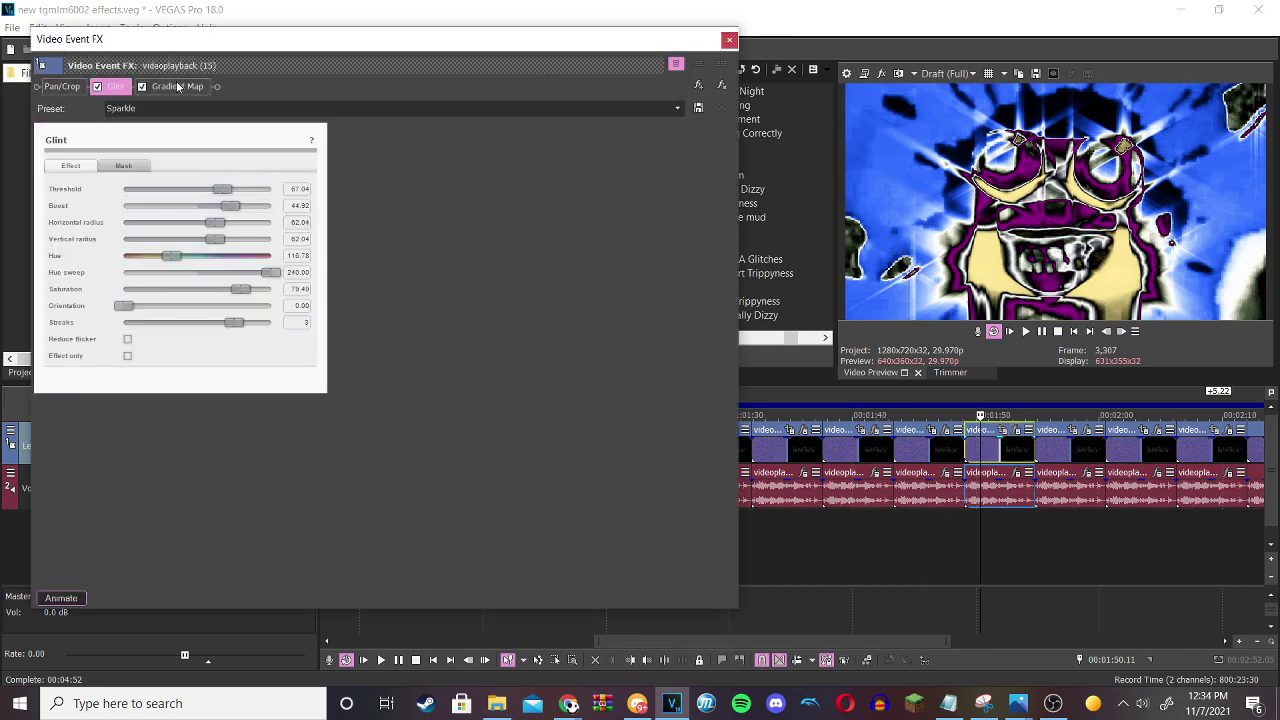
click(178, 86)
click(80, 163)
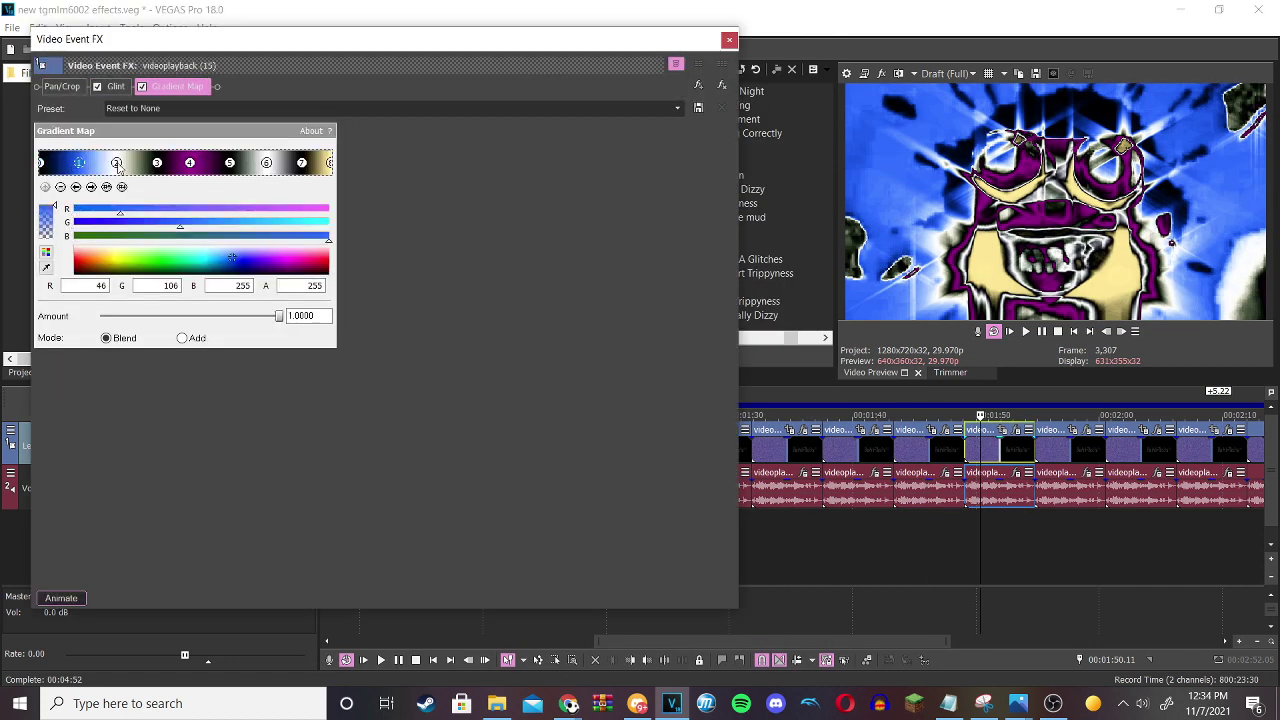
click(117, 163)
click(157, 163)
click(190, 163)
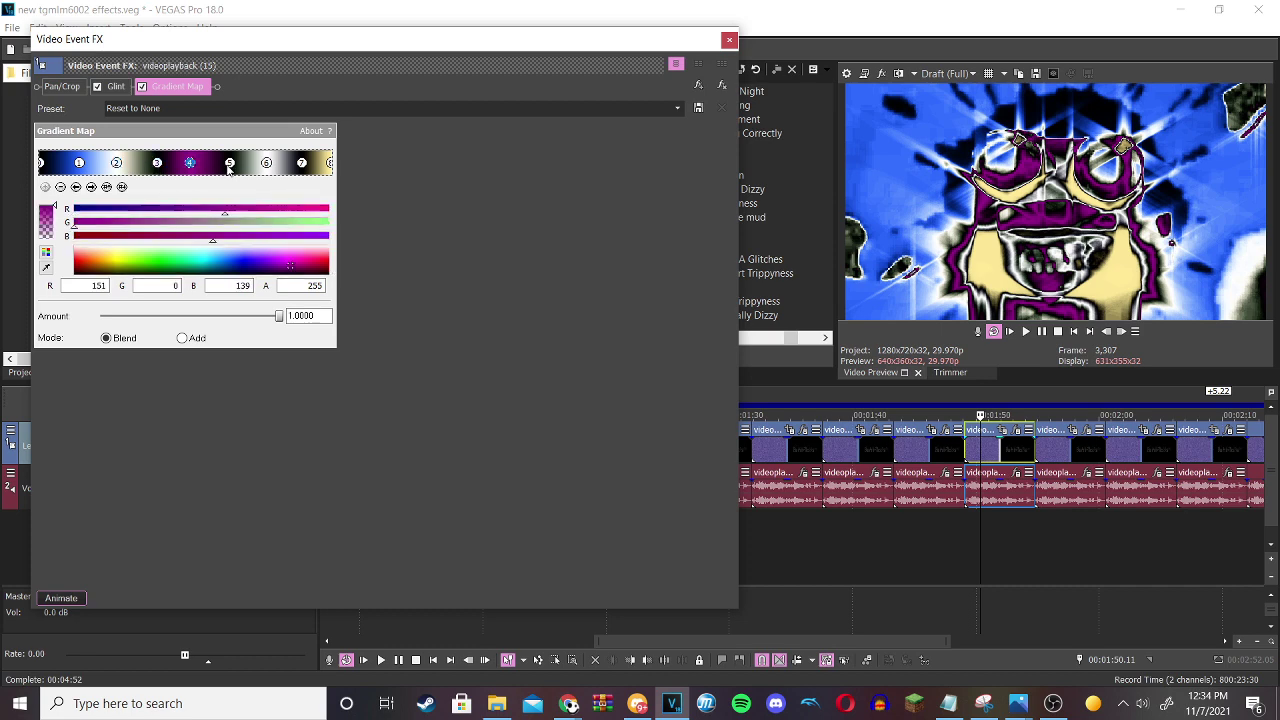
click(229, 163)
click(267, 163)
click(302, 163)
click(330, 163)
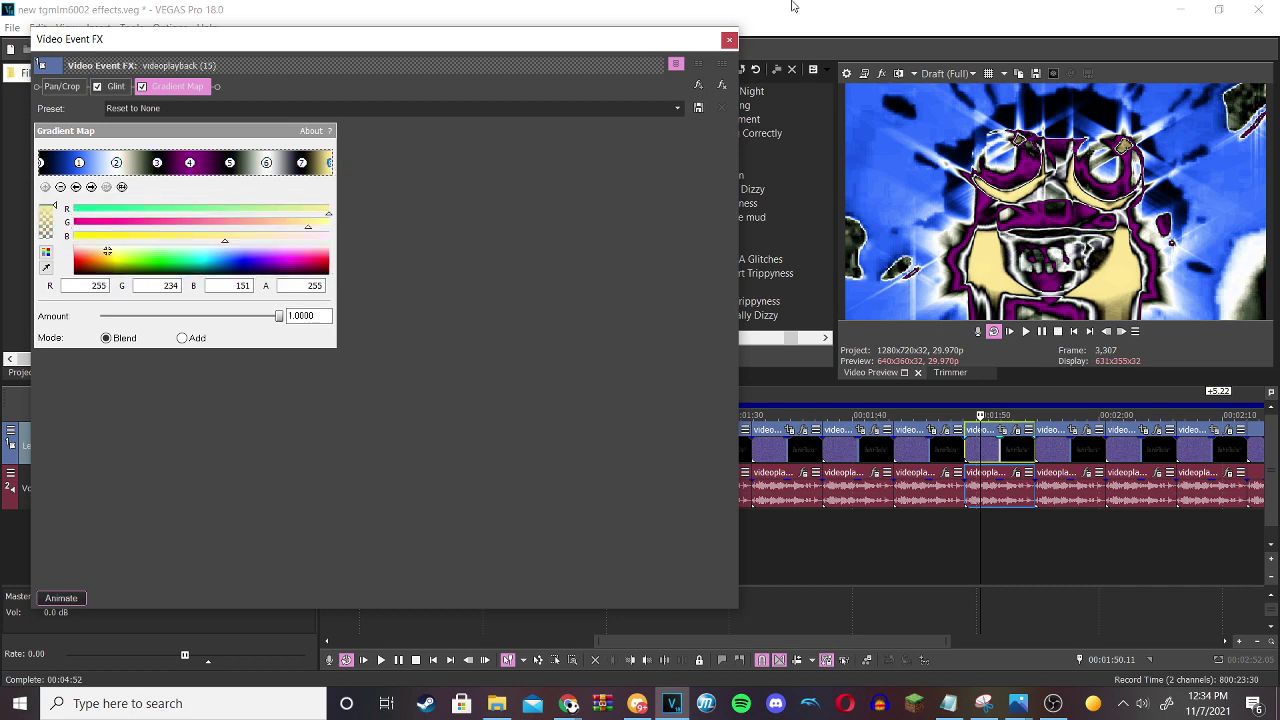
click(729, 41)
click(1015, 474)
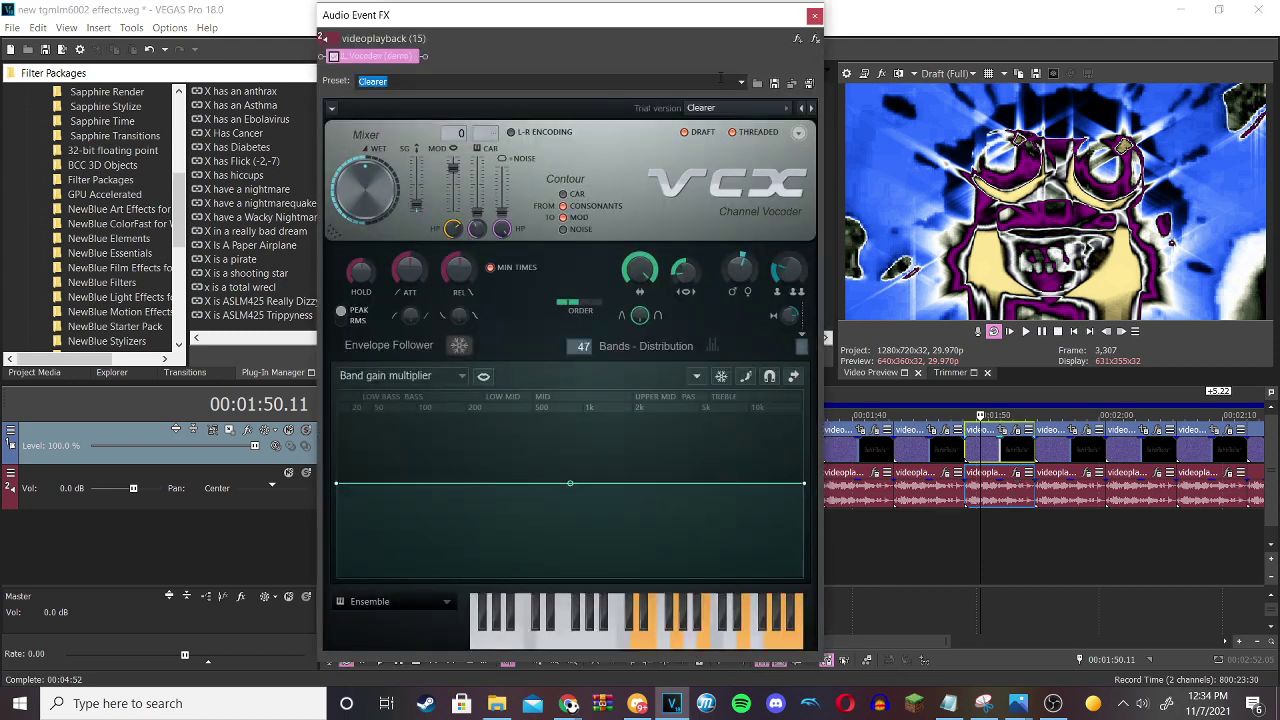
click(815, 17)
Review the Rays and Glint video effect settings of the twenty-first clip.
drag(770, 641, 1009, 608)
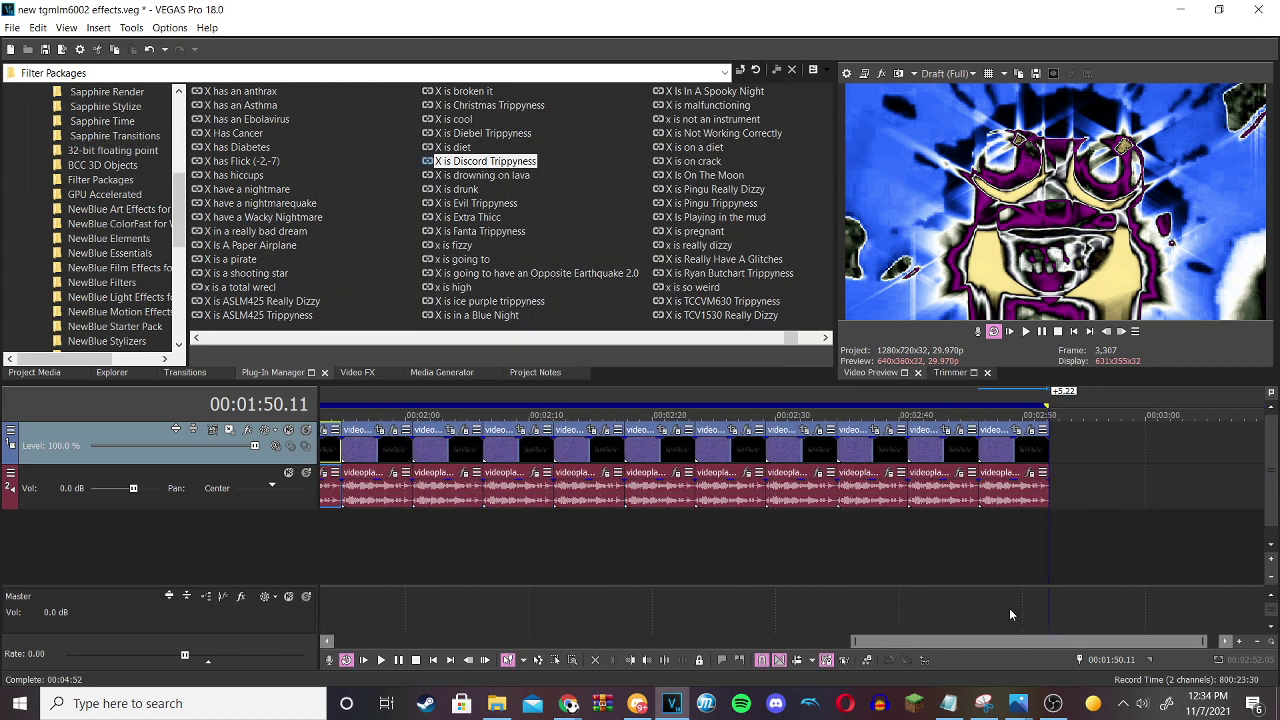
click(373, 460)
click(386, 430)
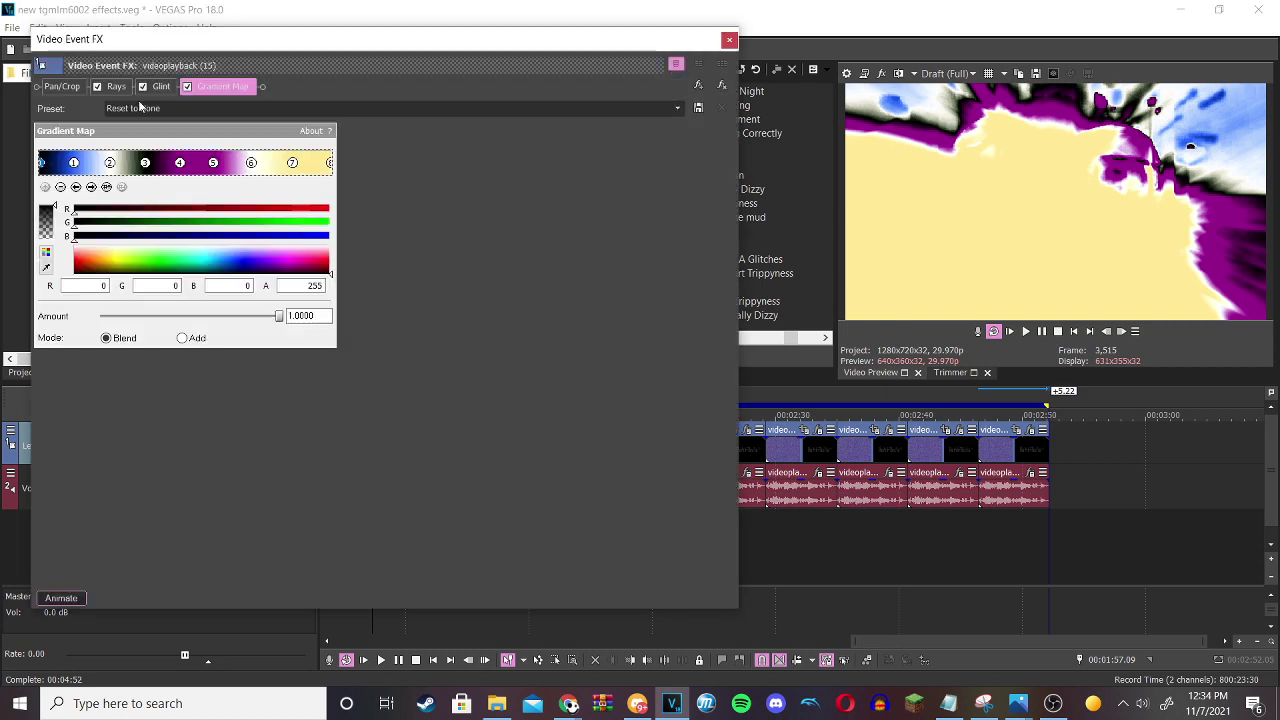
click(116, 86)
click(160, 86)
Examine the twenty-first clip's Gradient Map colour points and its IL Vocodex audio effect settings.
click(222, 86)
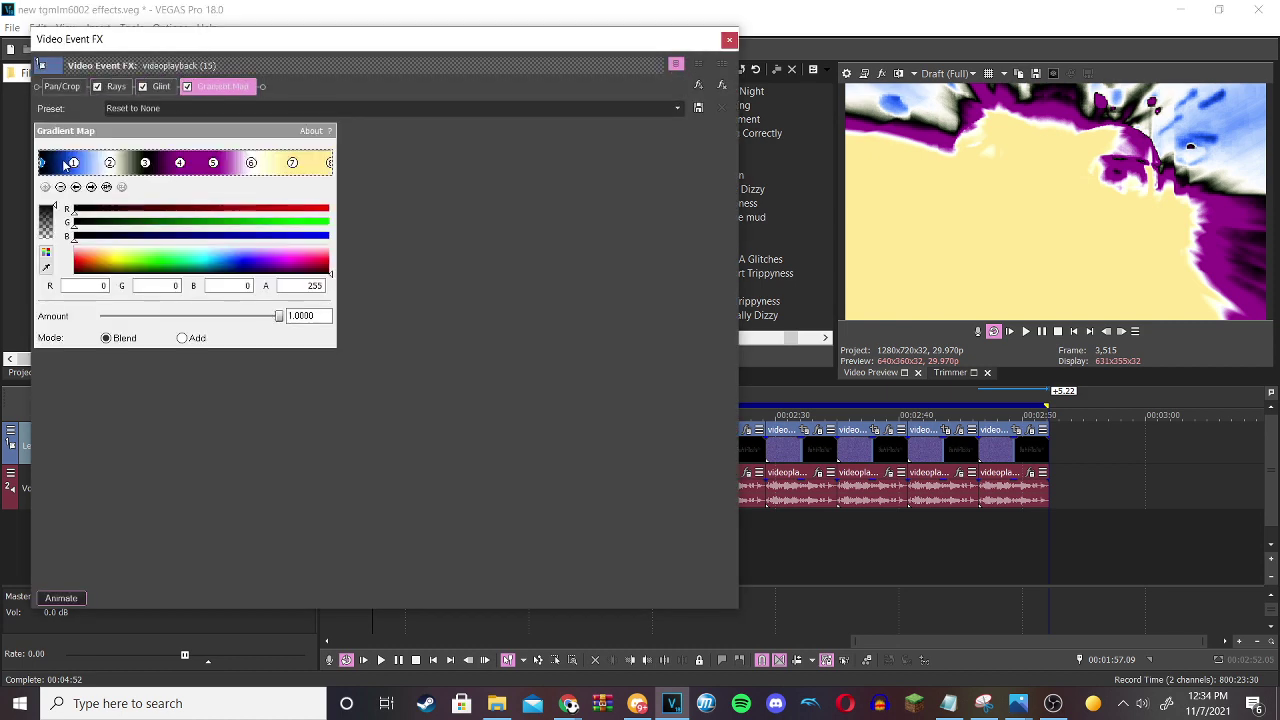
click(72, 163)
click(110, 163)
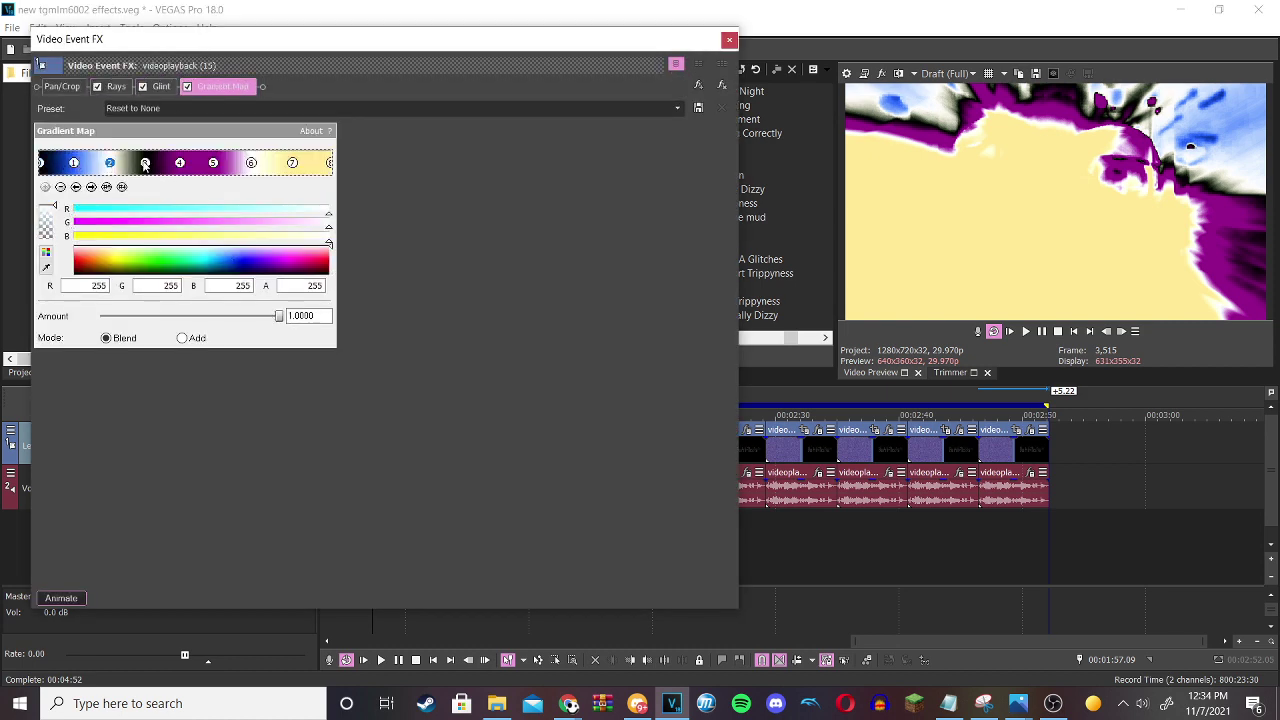
click(145, 163)
click(180, 163)
click(213, 163)
click(251, 163)
click(292, 163)
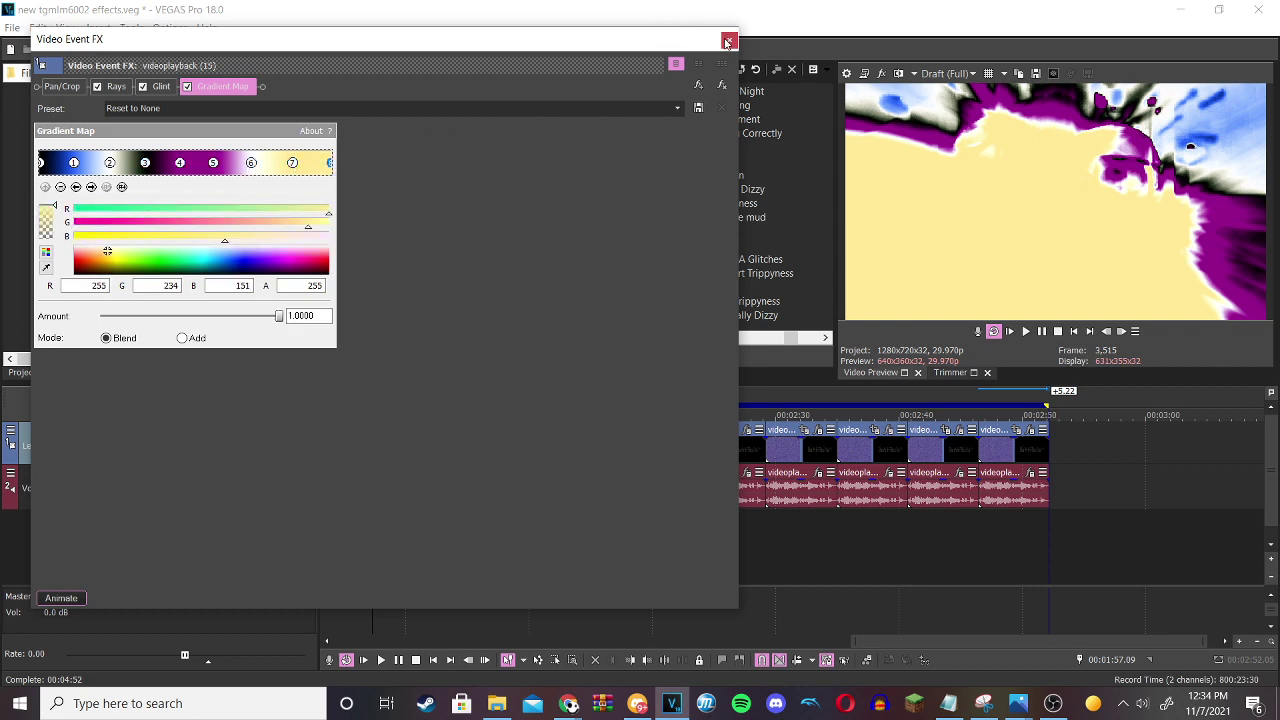
click(727, 42)
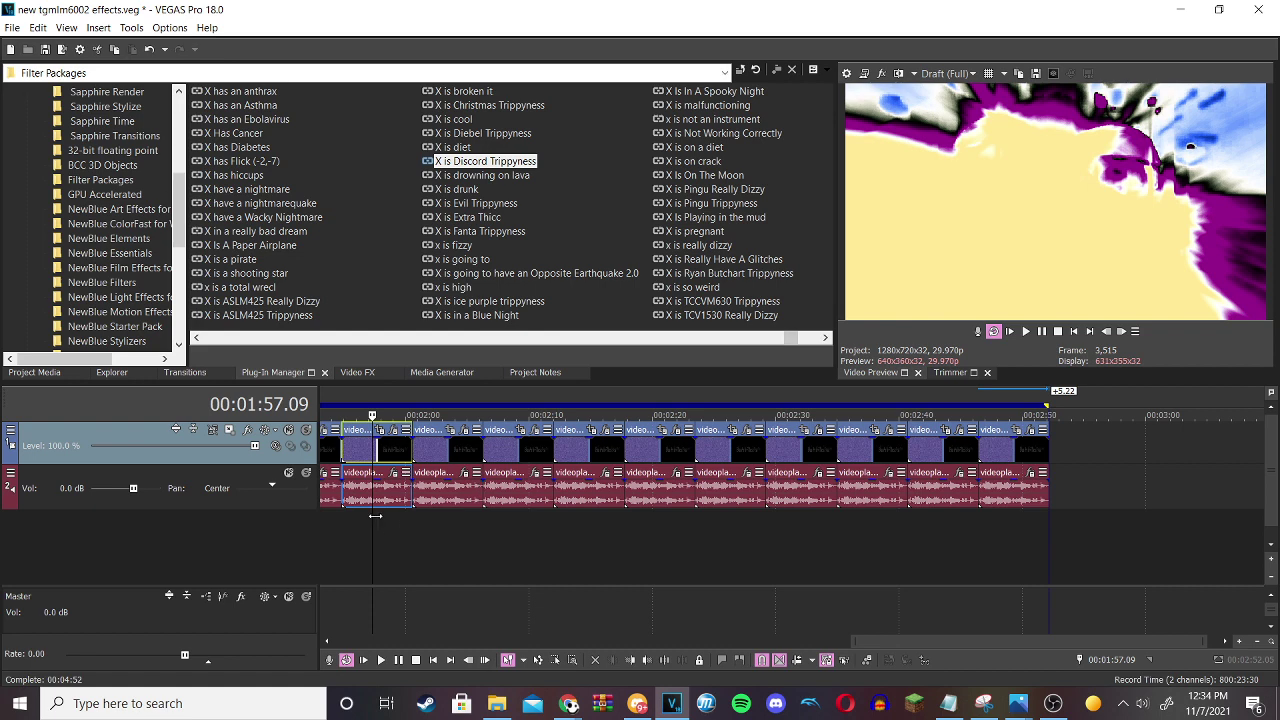
click(397, 470)
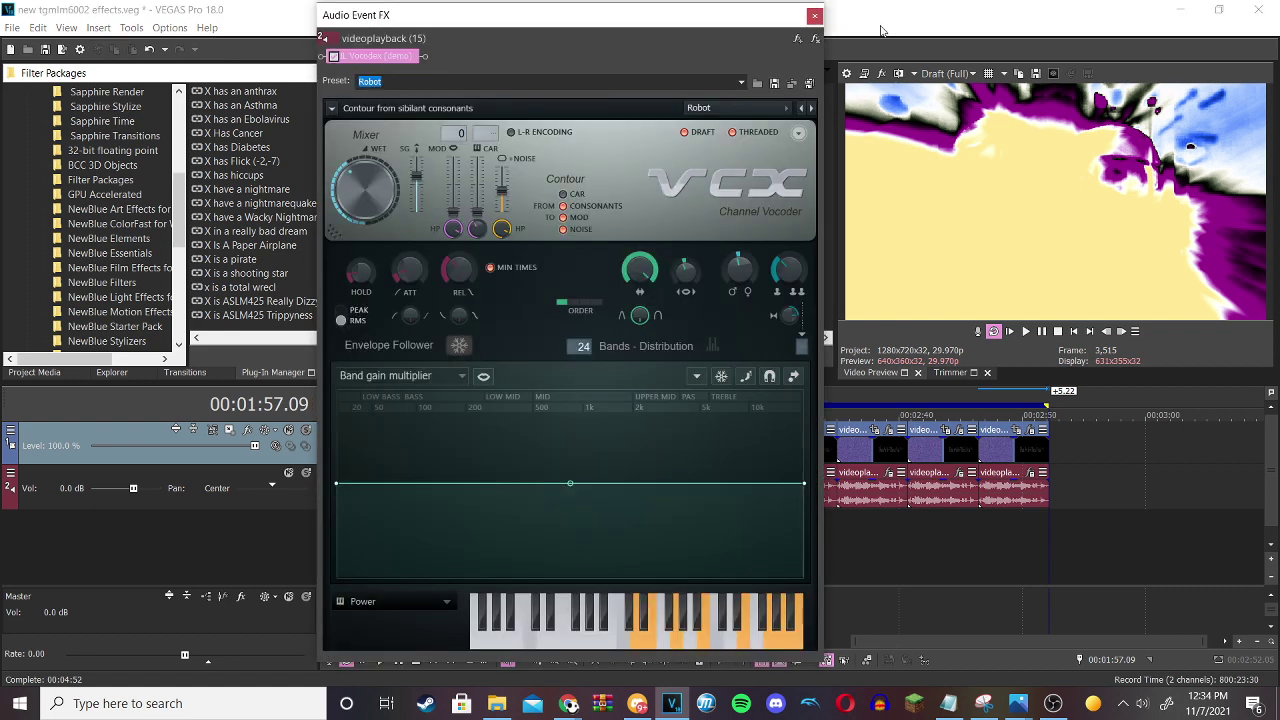
click(818, 18)
Review the Rays and NewBlue LE Light Rays video effect settings of the twenty-second clip.
click(458, 450)
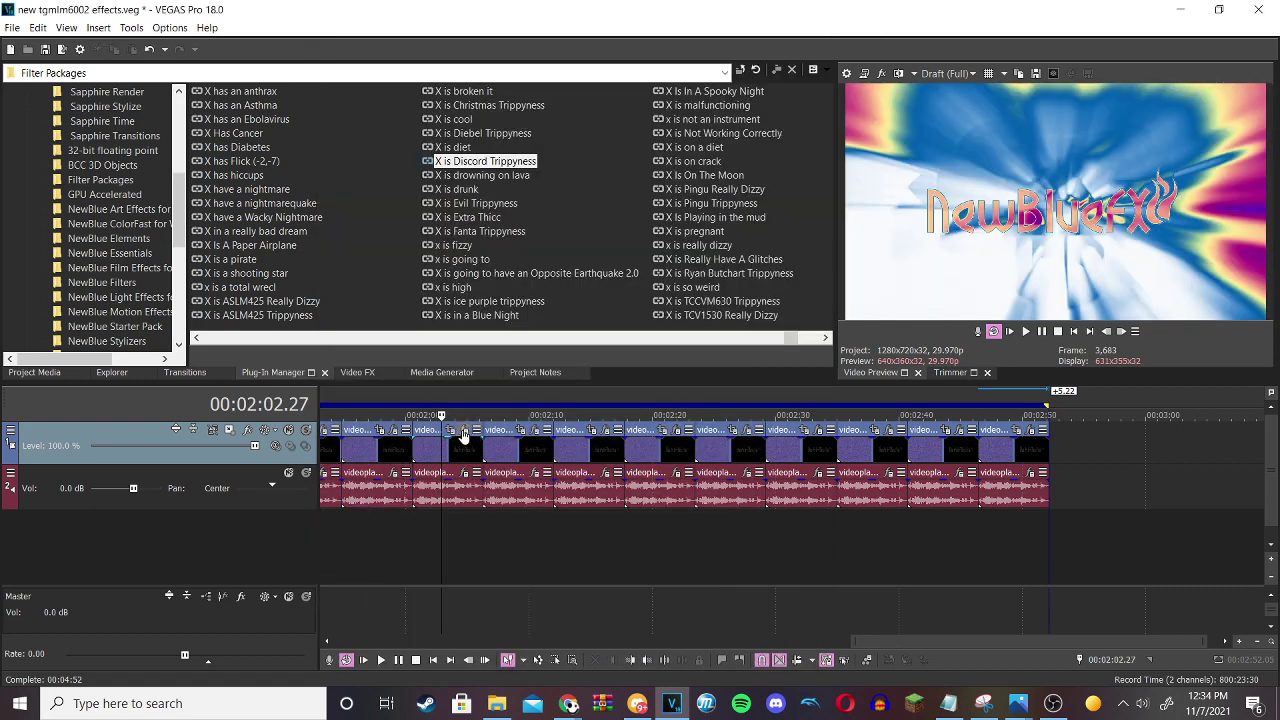
click(470, 430)
click(116, 86)
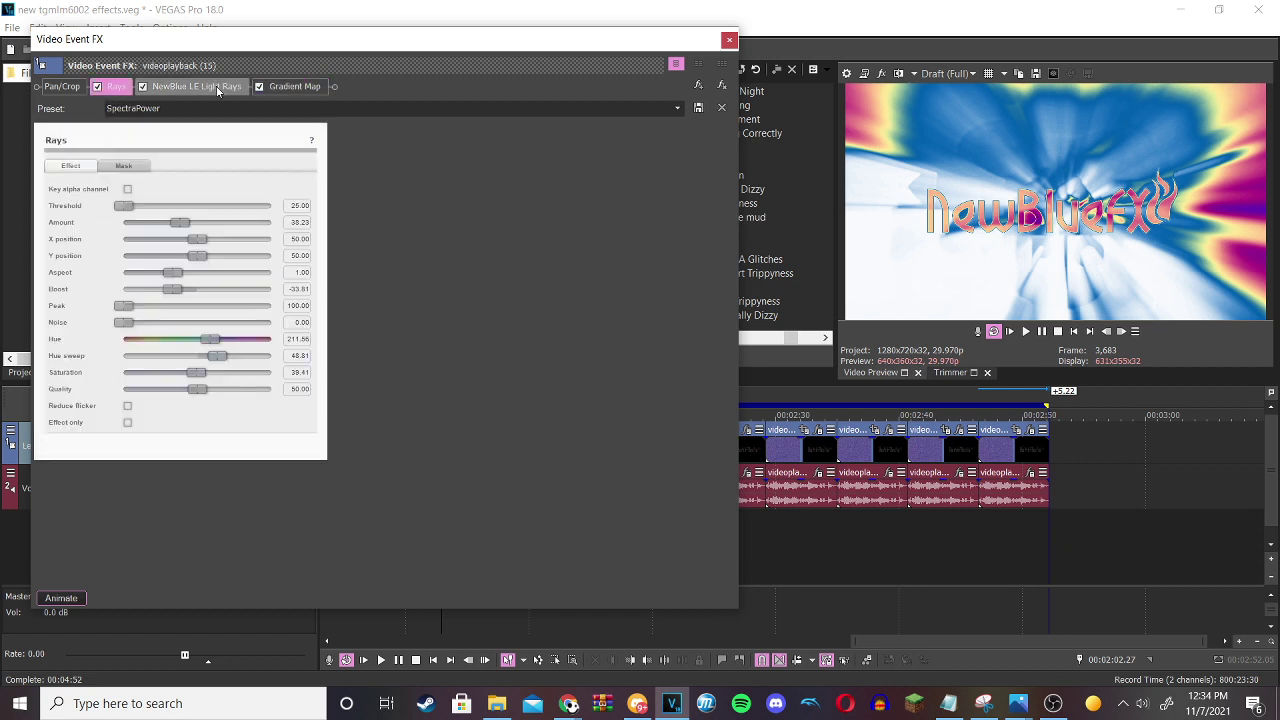
click(196, 86)
Examine the twenty-second clip's Gradient Map colour points and its IL Vocodex audio effect settings.
click(293, 86)
click(95, 163)
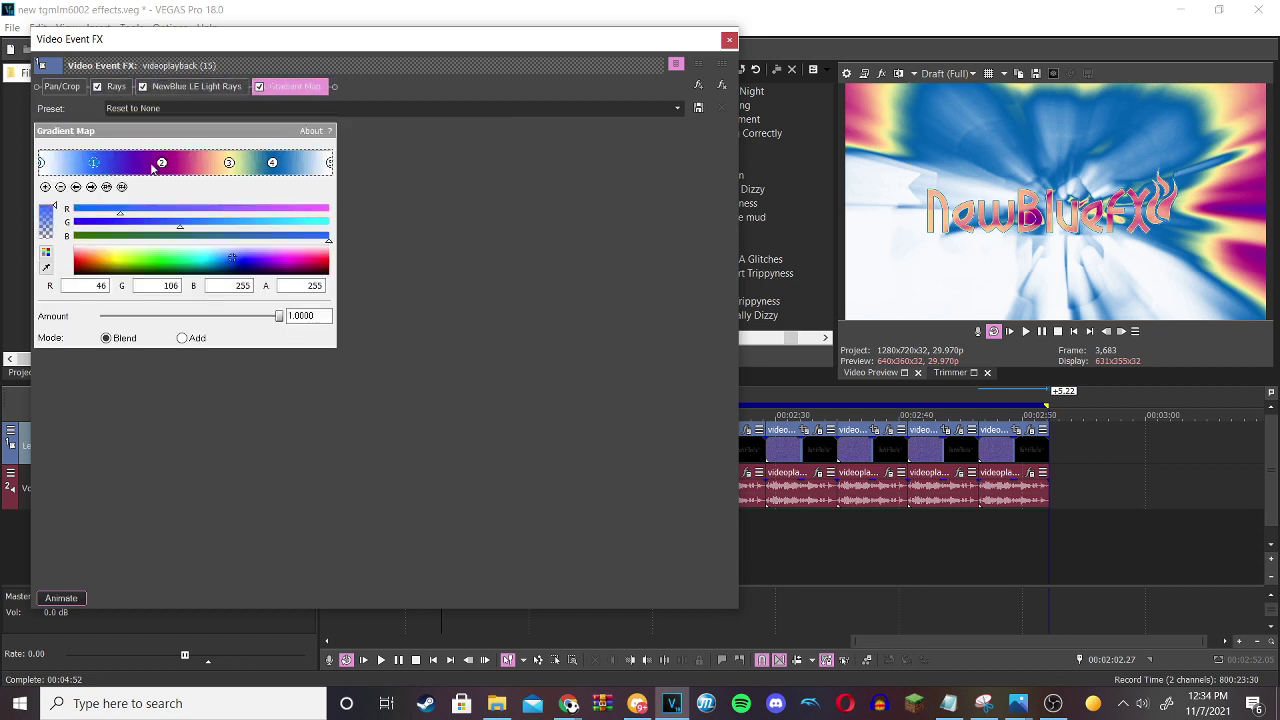
click(161, 164)
click(229, 164)
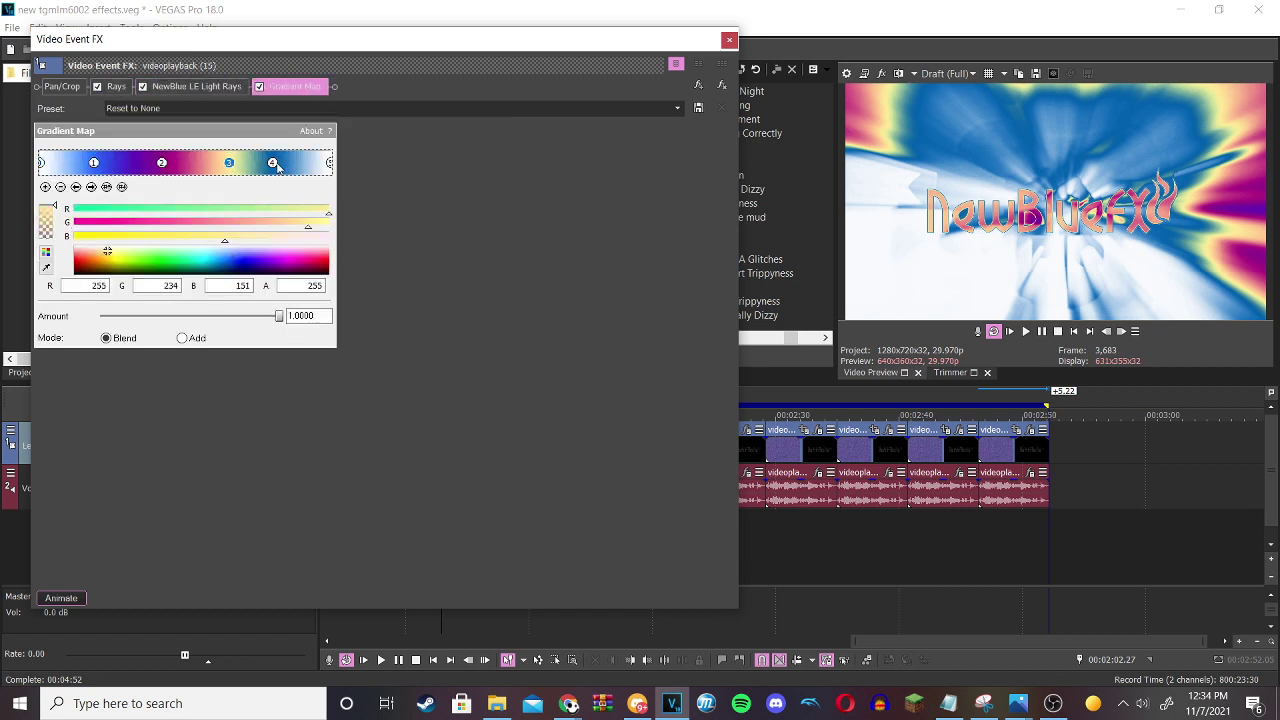
click(273, 163)
click(330, 163)
click(729, 40)
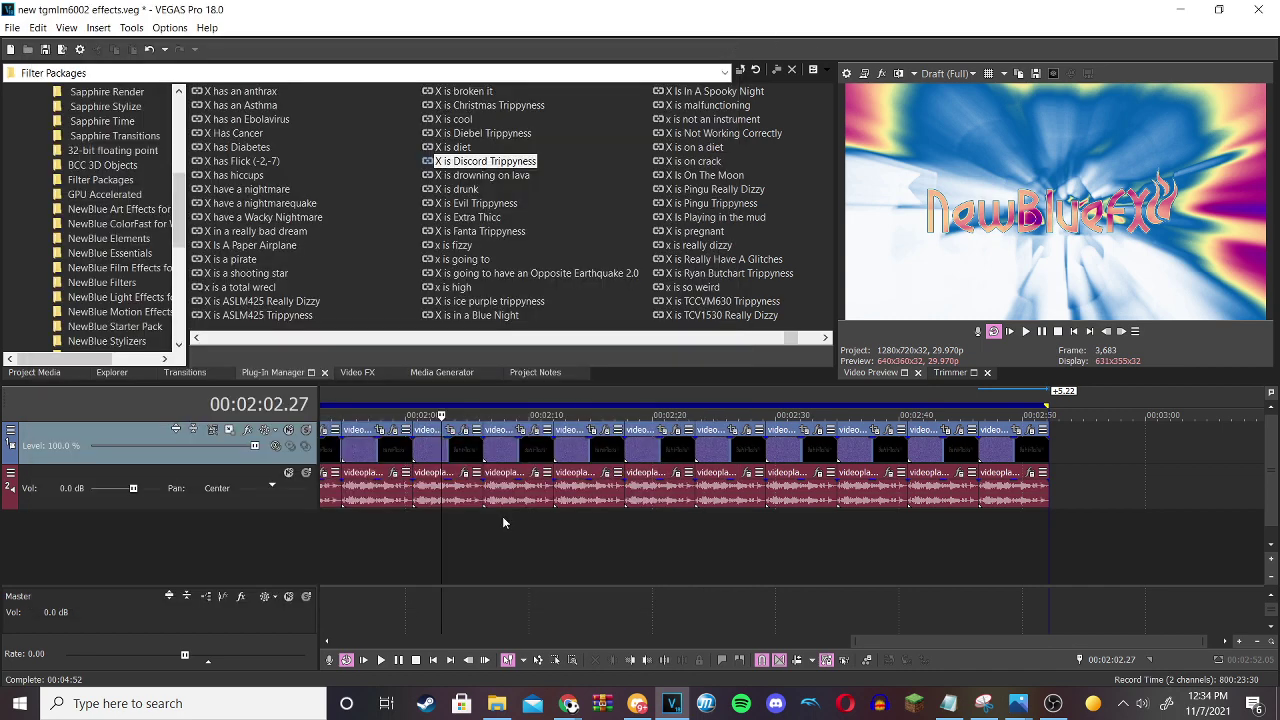
click(464, 472)
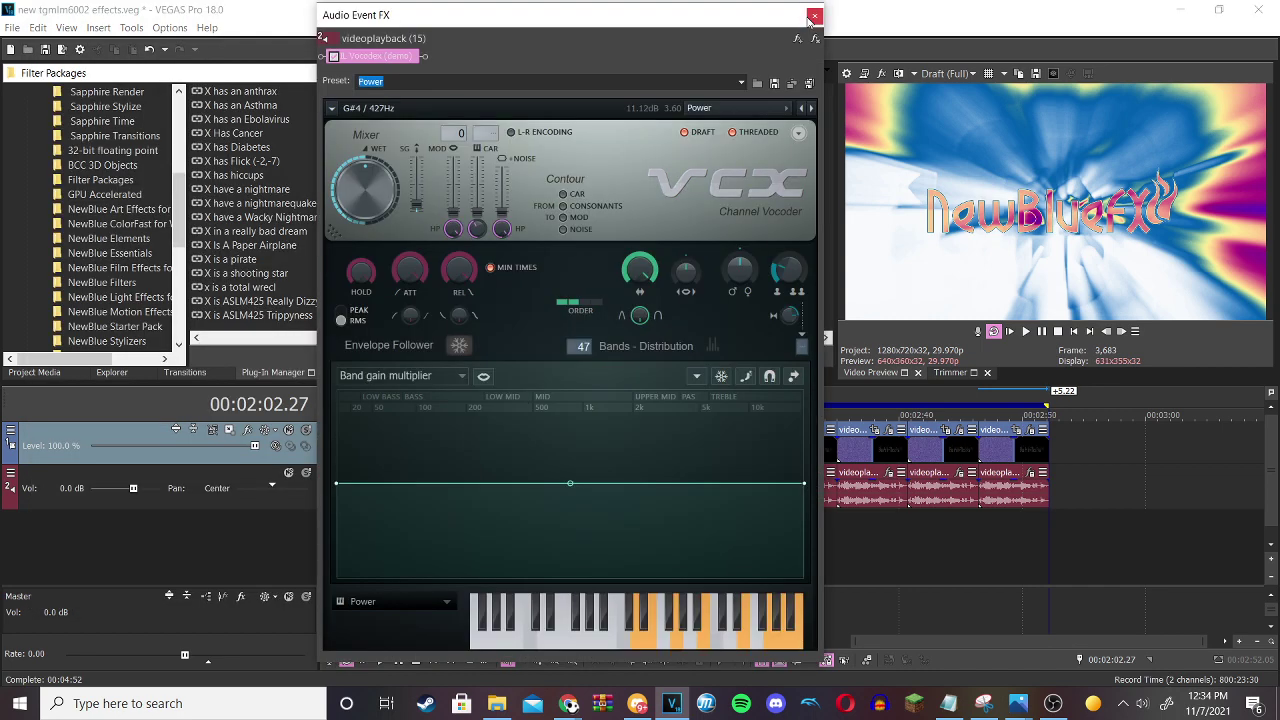
click(809, 10)
Examine the twenty-third clip's Gradient Map colour points and its audio effects.
click(507, 460)
click(547, 430)
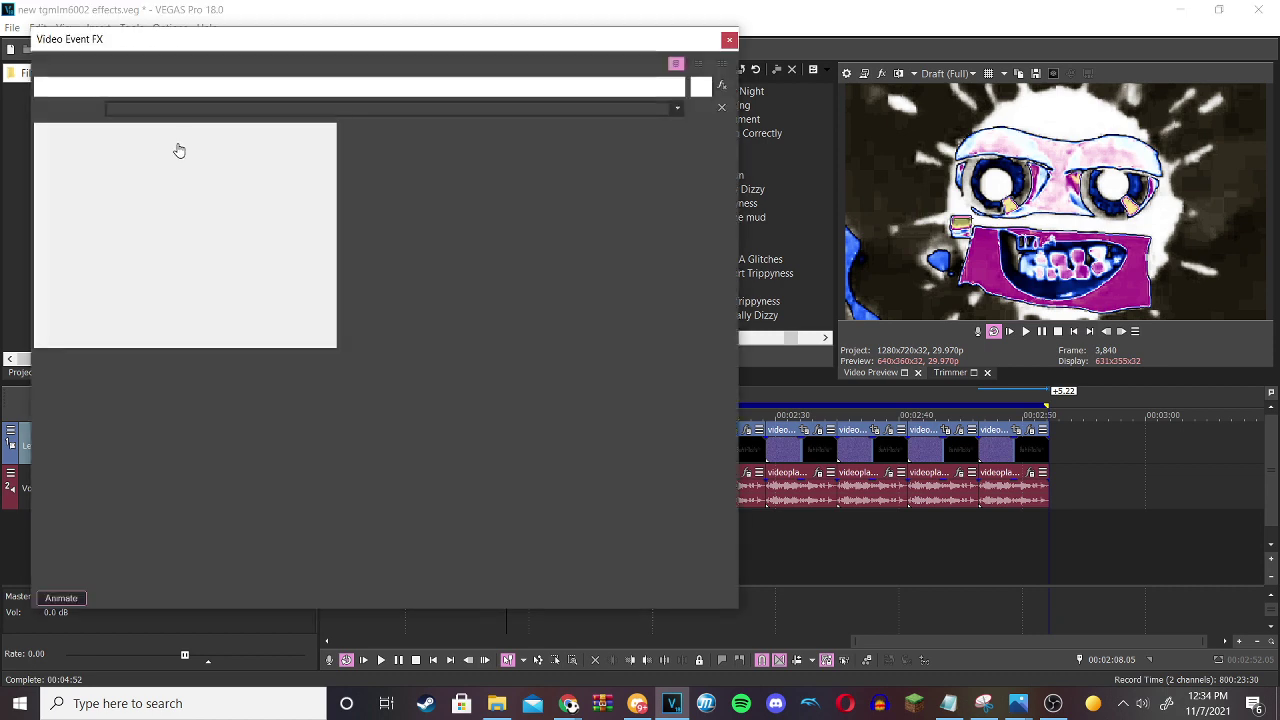
click(88, 163)
click(150, 164)
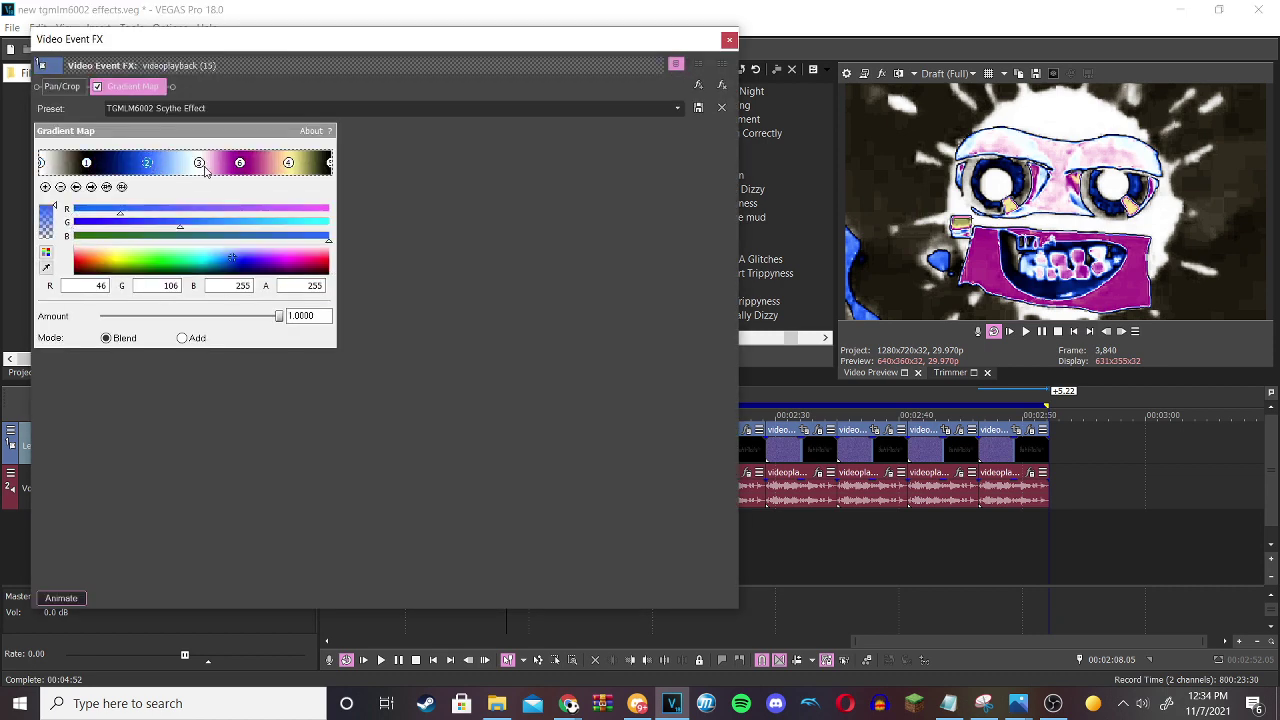
click(199, 164)
click(241, 164)
click(289, 164)
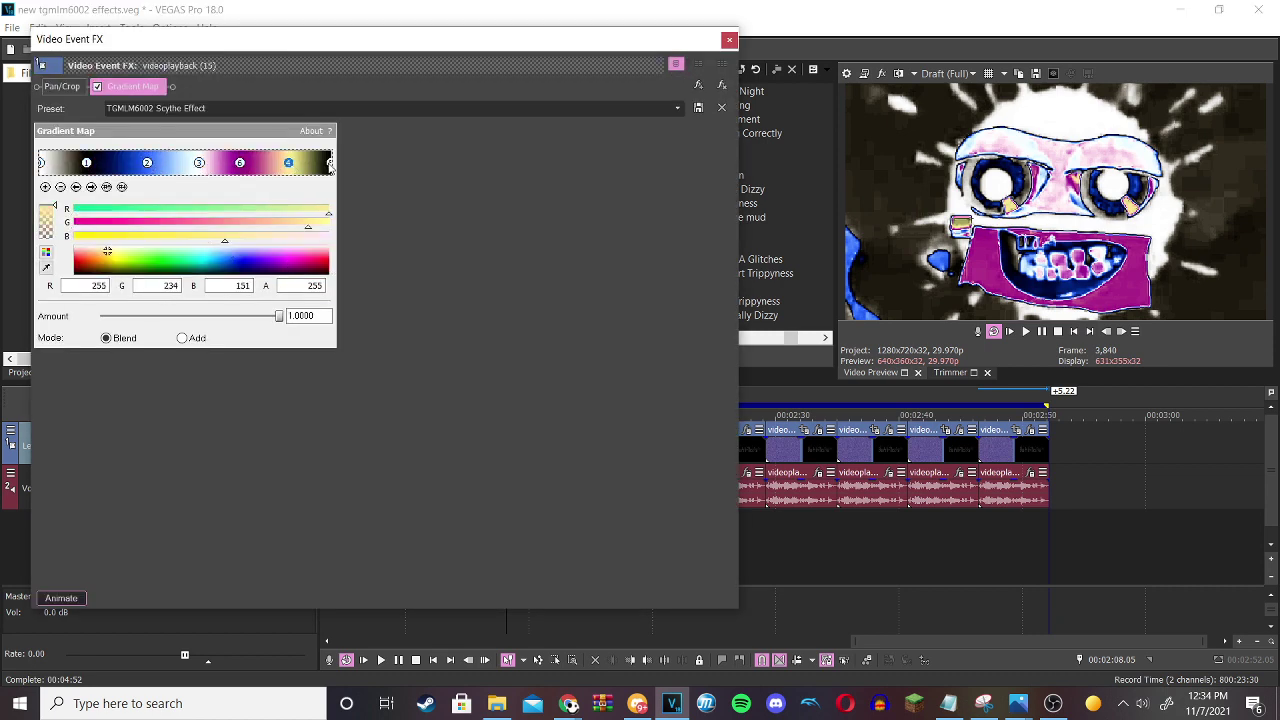
click(330, 164)
click(729, 41)
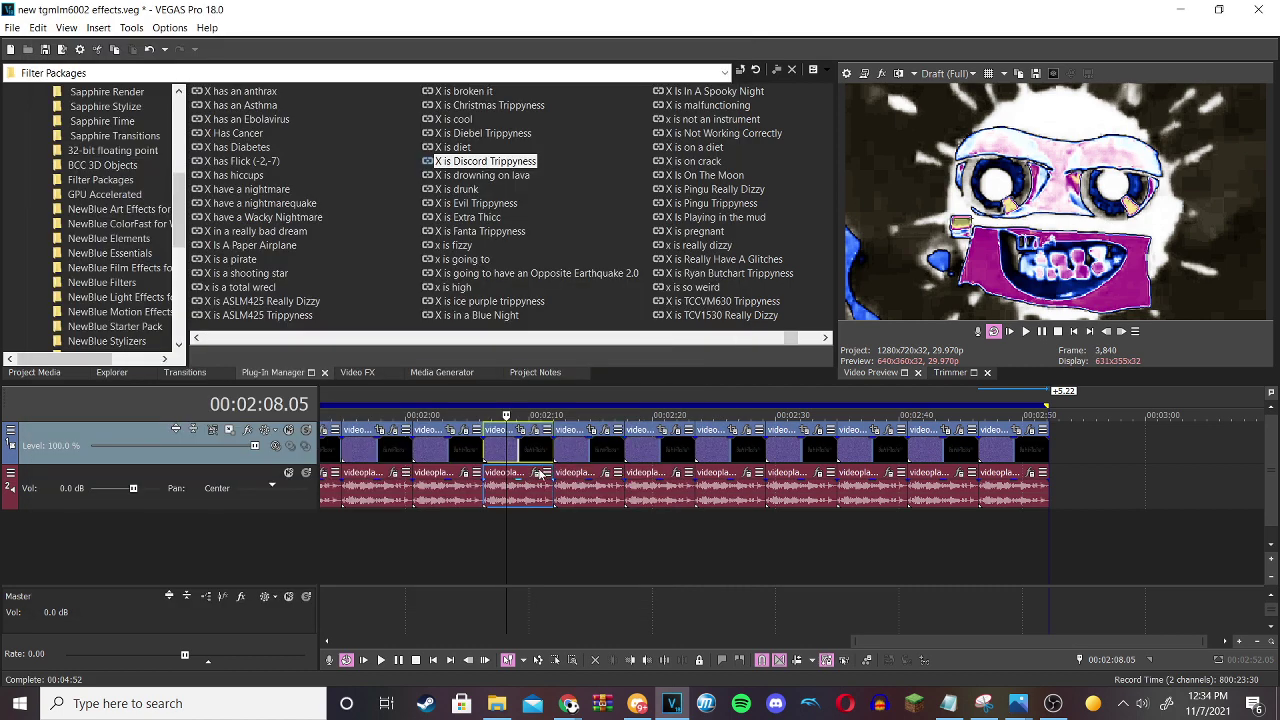
click(538, 472)
click(814, 15)
Examine the twenty-fourth clip's Gradient Map colour points and its IL Vocodex audio effect settings.
click(590, 442)
click(604, 429)
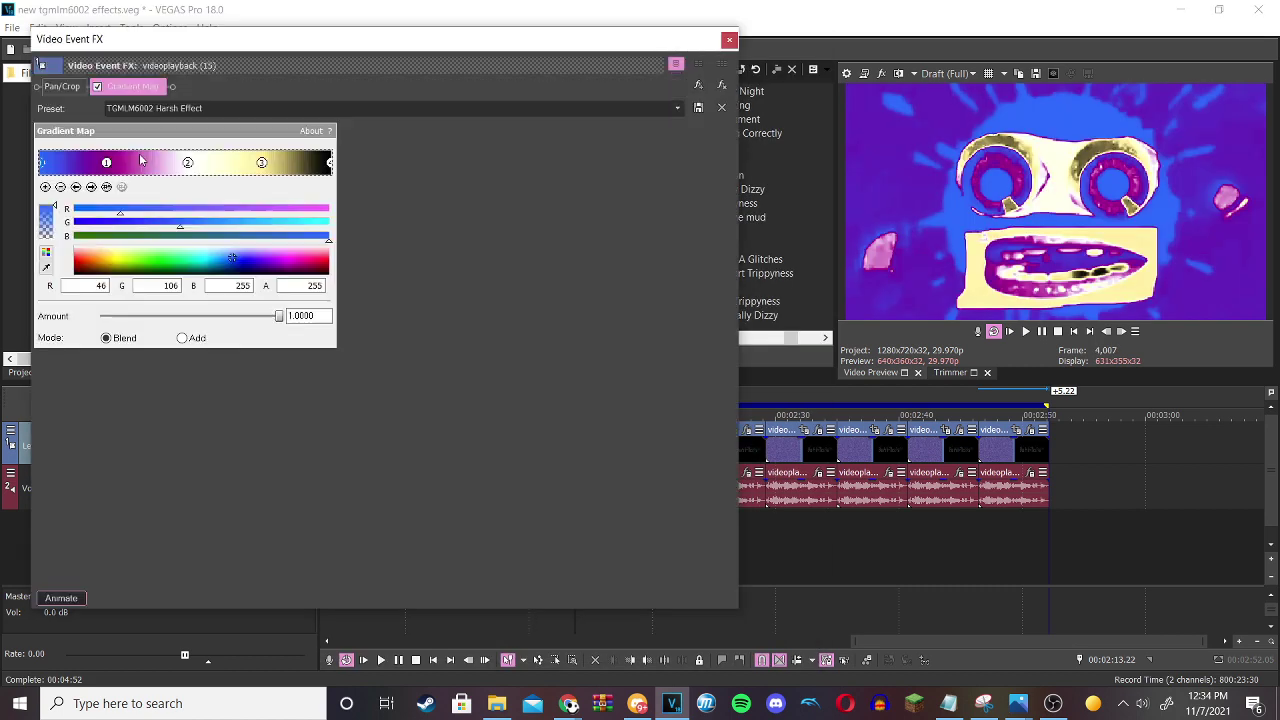
click(108, 163)
click(188, 163)
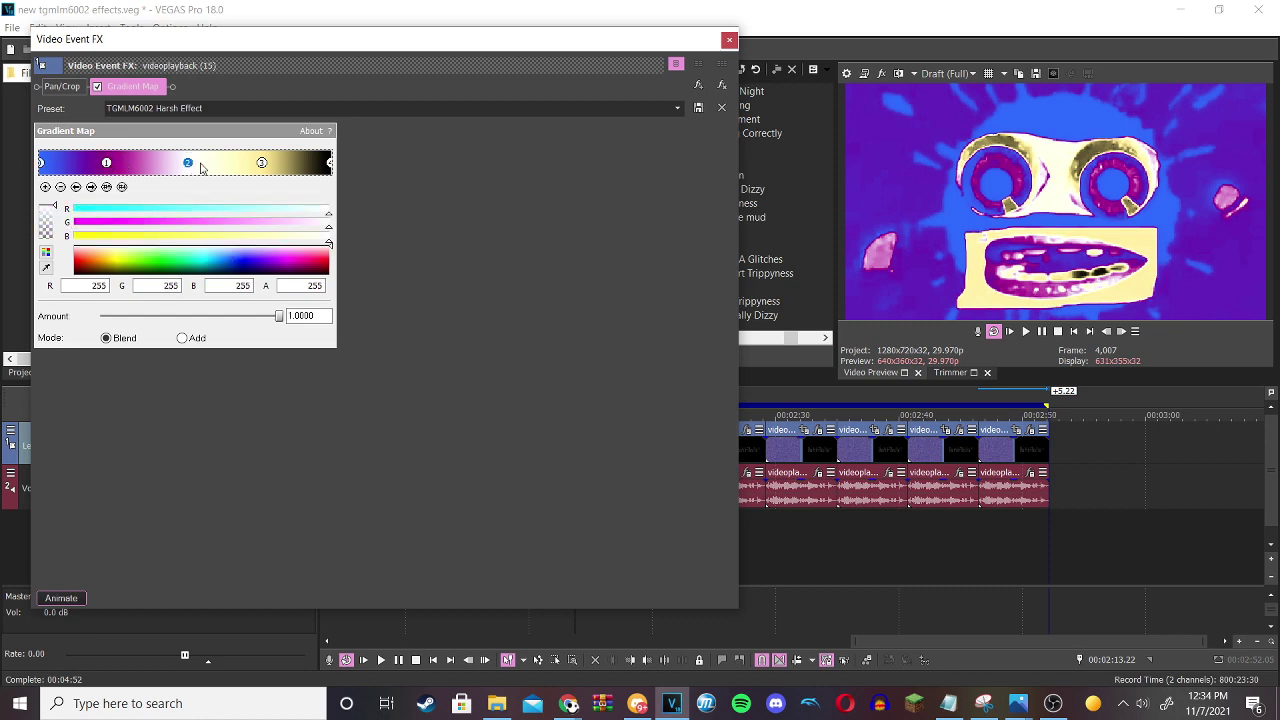
click(261, 163)
click(330, 163)
click(729, 40)
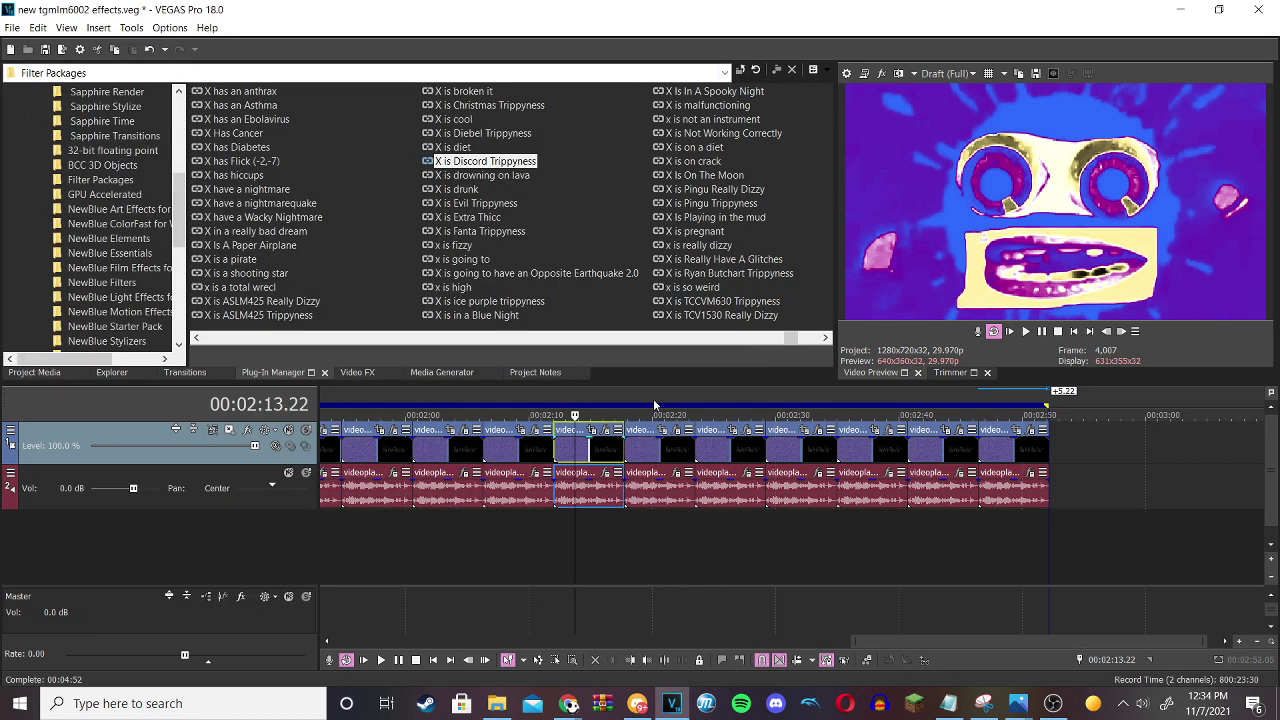
click(605, 472)
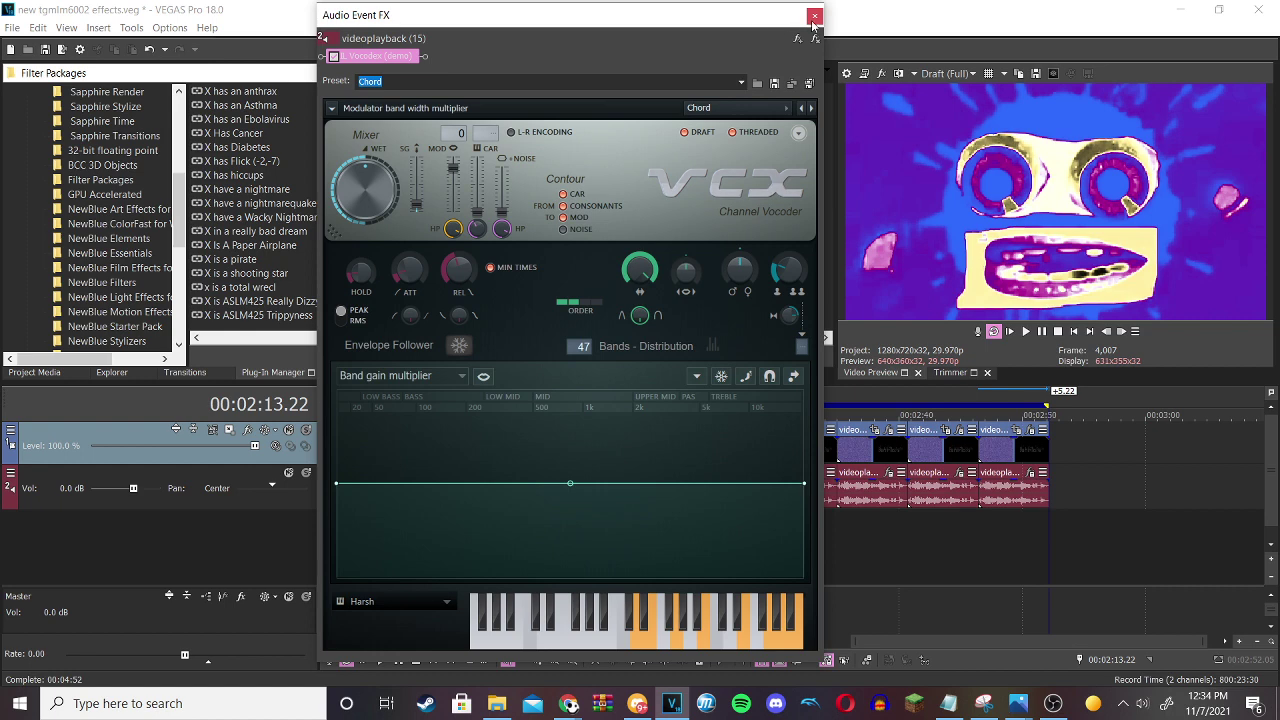
key(Escape)
Review the Rays and NewBlue LE Starlight video effect settings of the twenty-fifth clip.
click(660, 430)
click(675, 429)
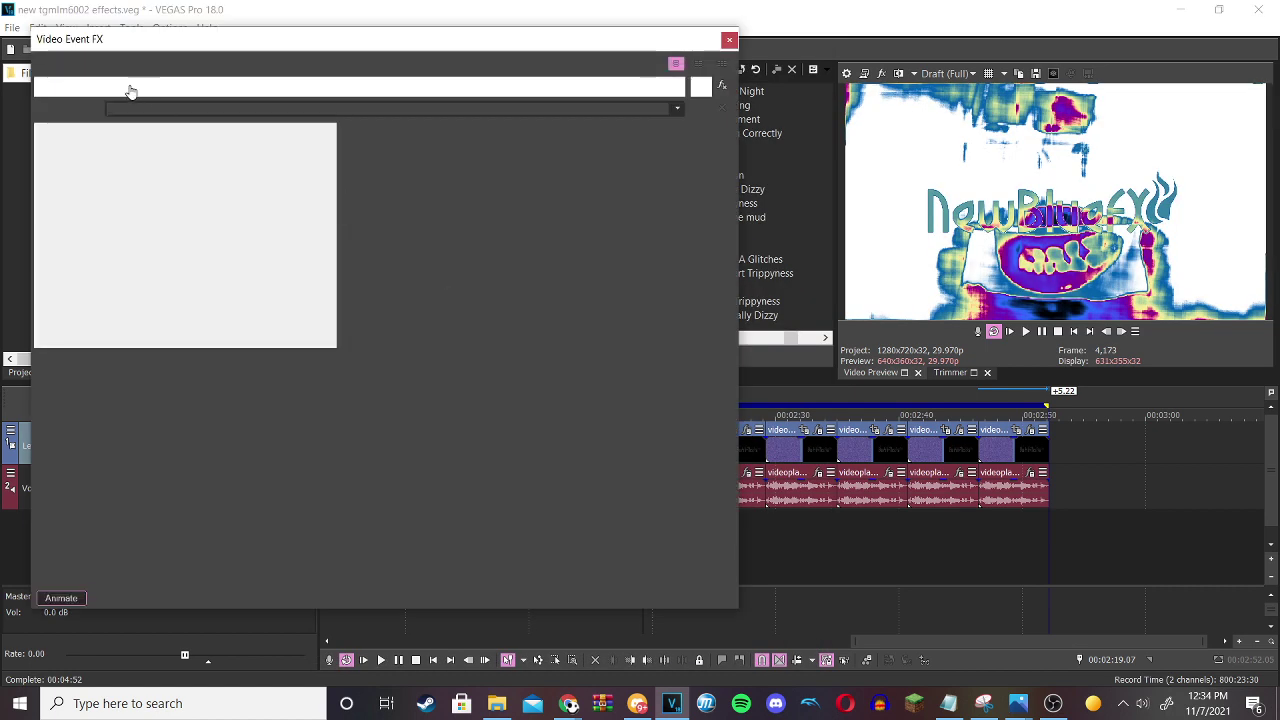
click(116, 86)
click(192, 86)
Inspect the twenty-fifth clip's Gradient Map colour points, shifting purple point 3 slightly closer to yellow point 2.
click(287, 86)
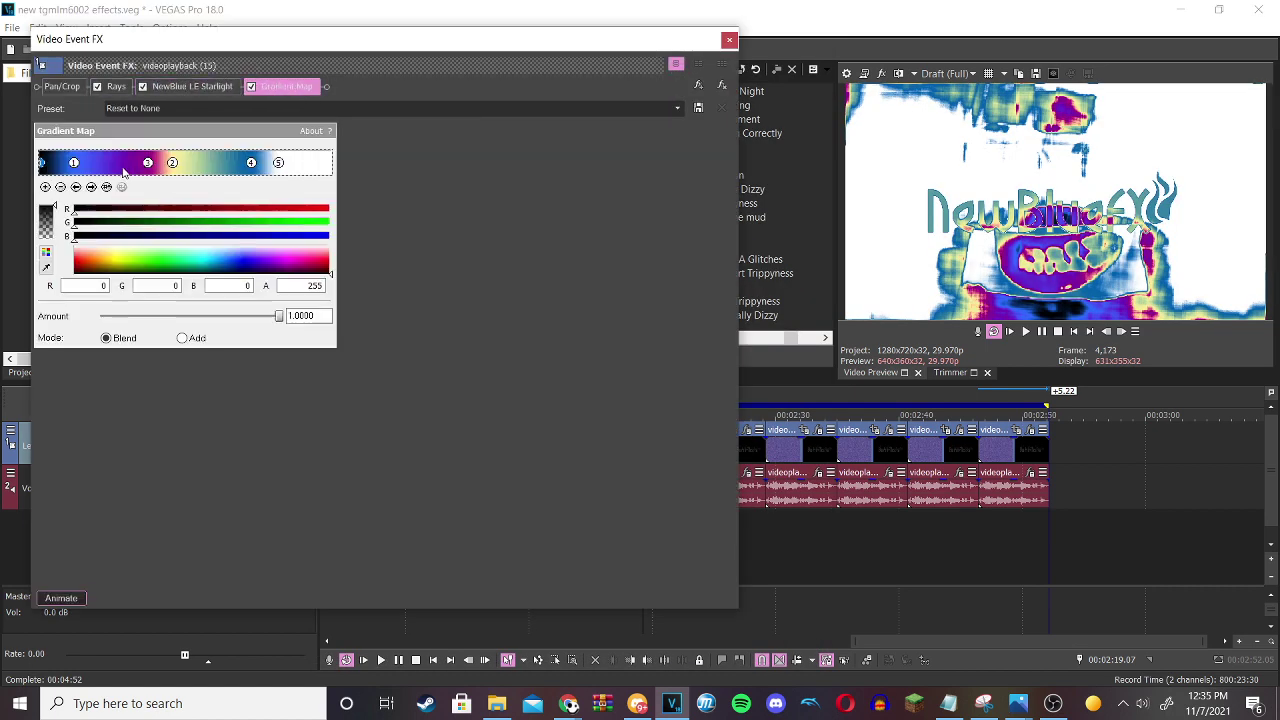
click(73, 163)
drag(148, 163, 154, 163)
click(172, 163)
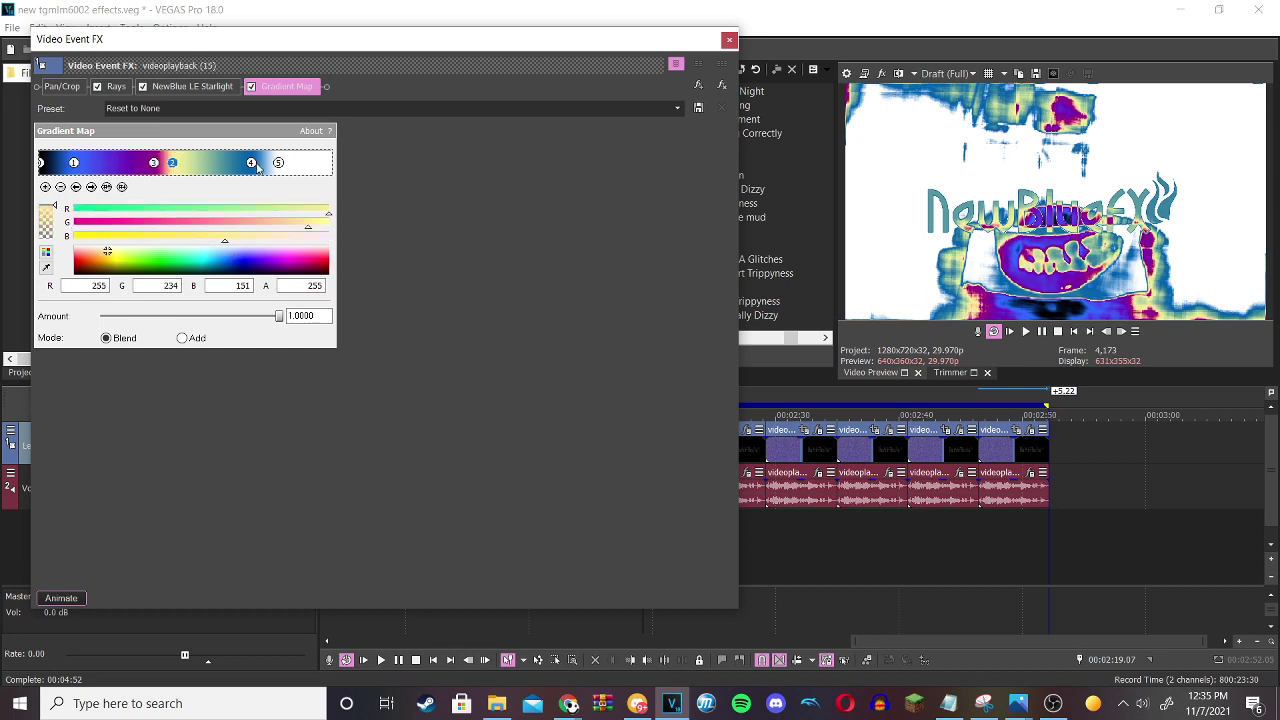
click(251, 163)
click(278, 163)
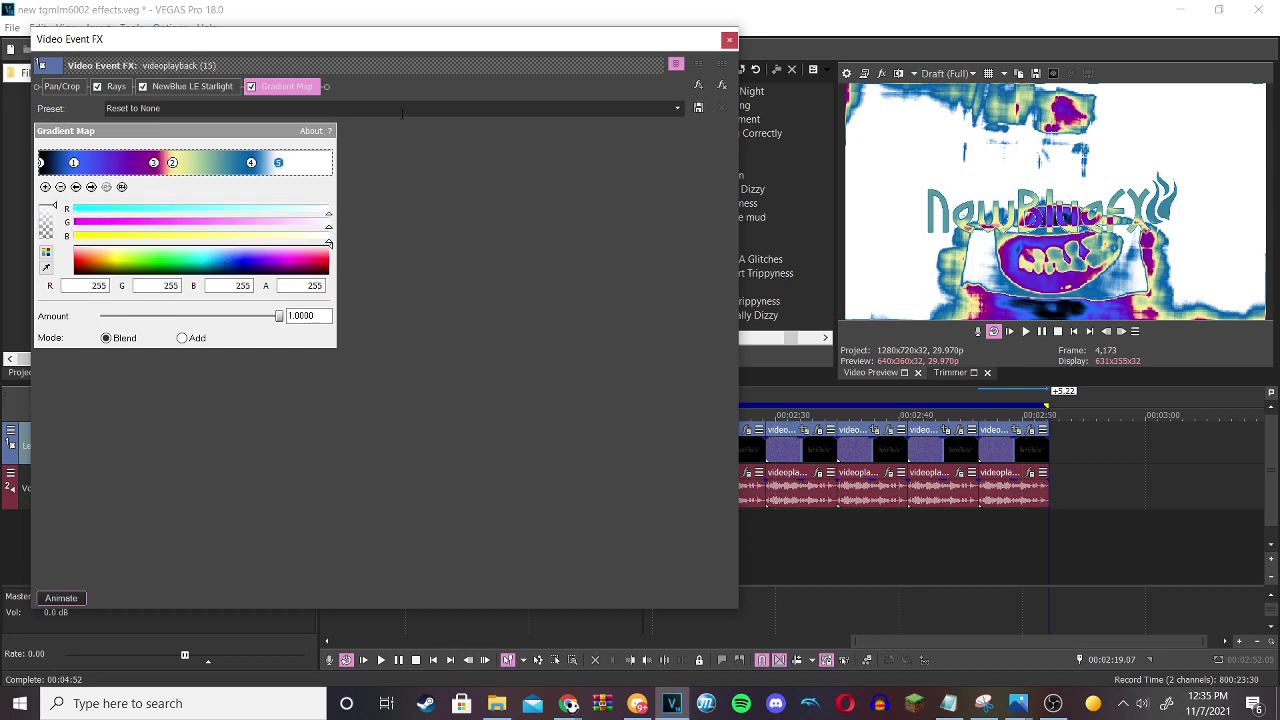
click(728, 41)
Review the twenty-fifth clip's audio effect chain, including the vocoder, tb_grumblebum and IL Vocodex settings.
click(674, 474)
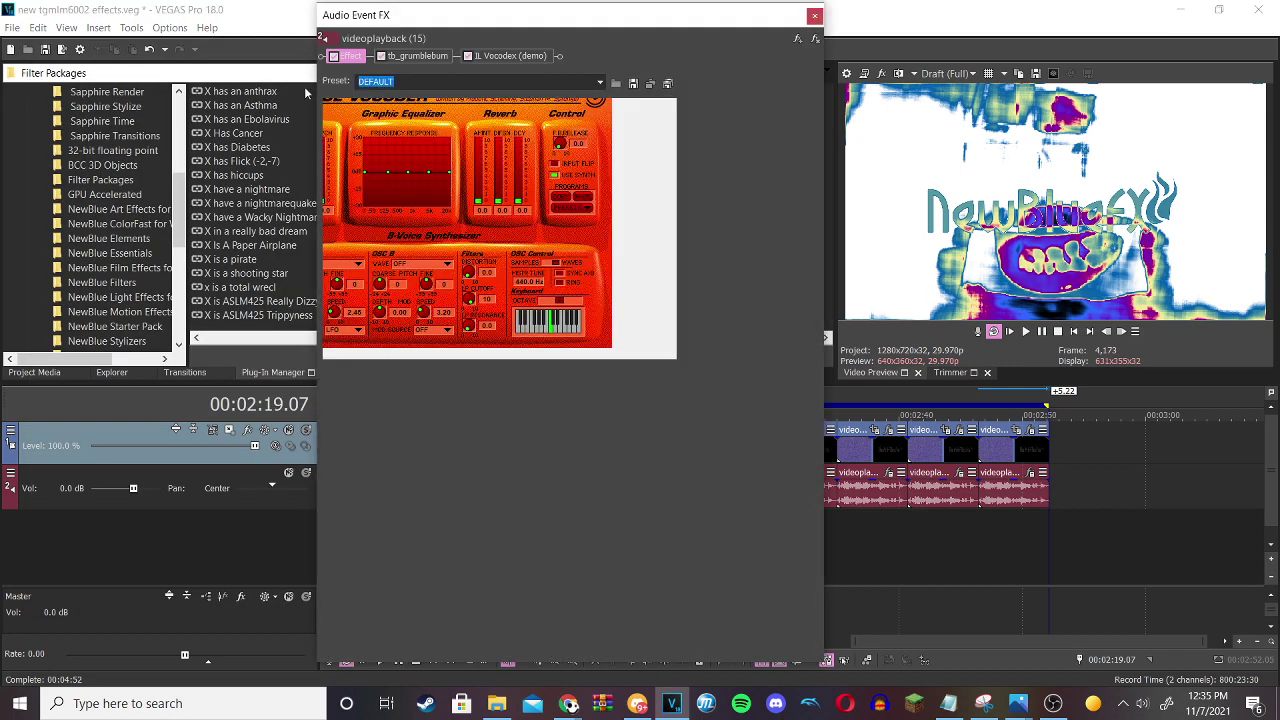
click(418, 55)
click(510, 55)
click(816, 15)
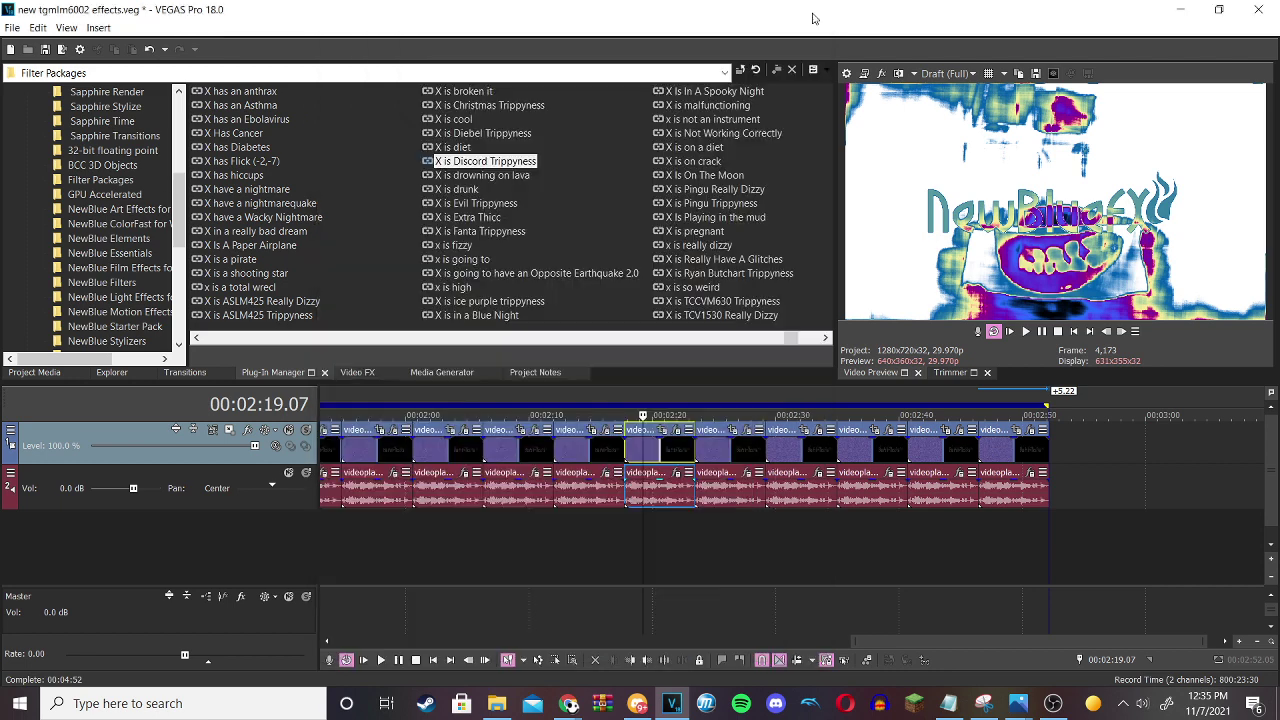
Examine the twenty-sixth clip's Gradient Map colour points and its IL Vocodex audio effect settings.
click(712, 485)
click(744, 432)
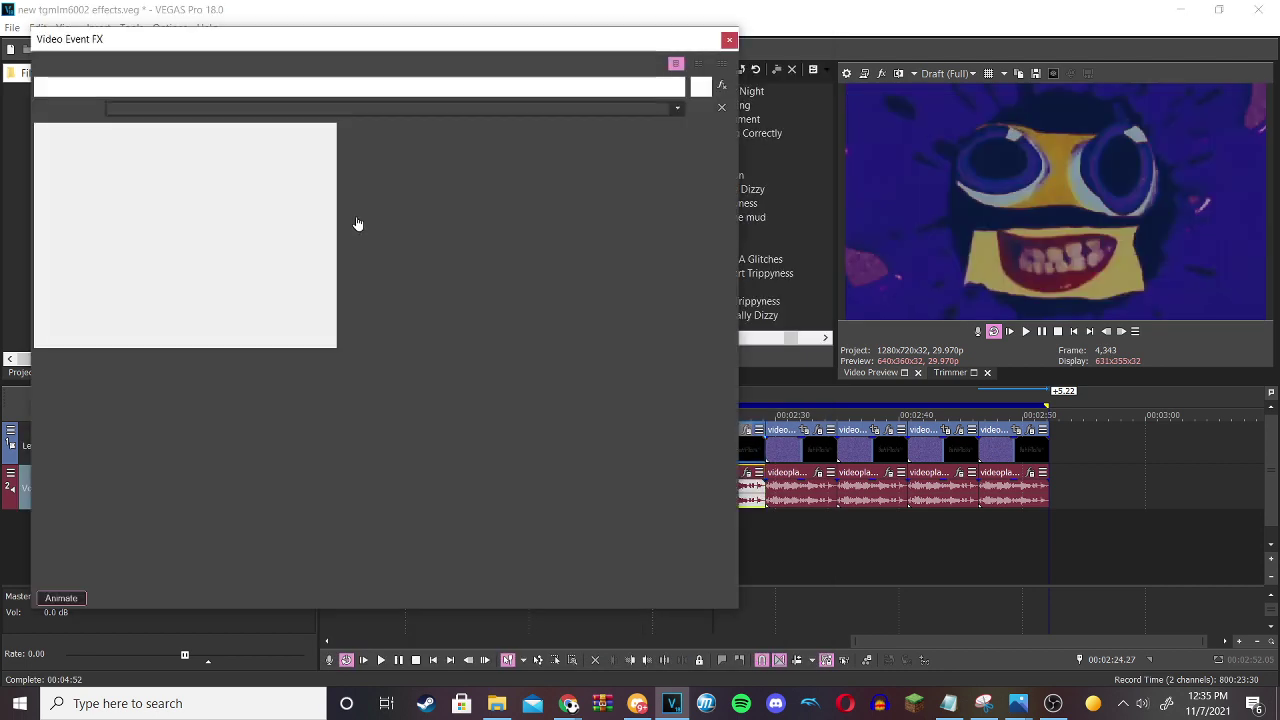
click(140, 163)
click(238, 163)
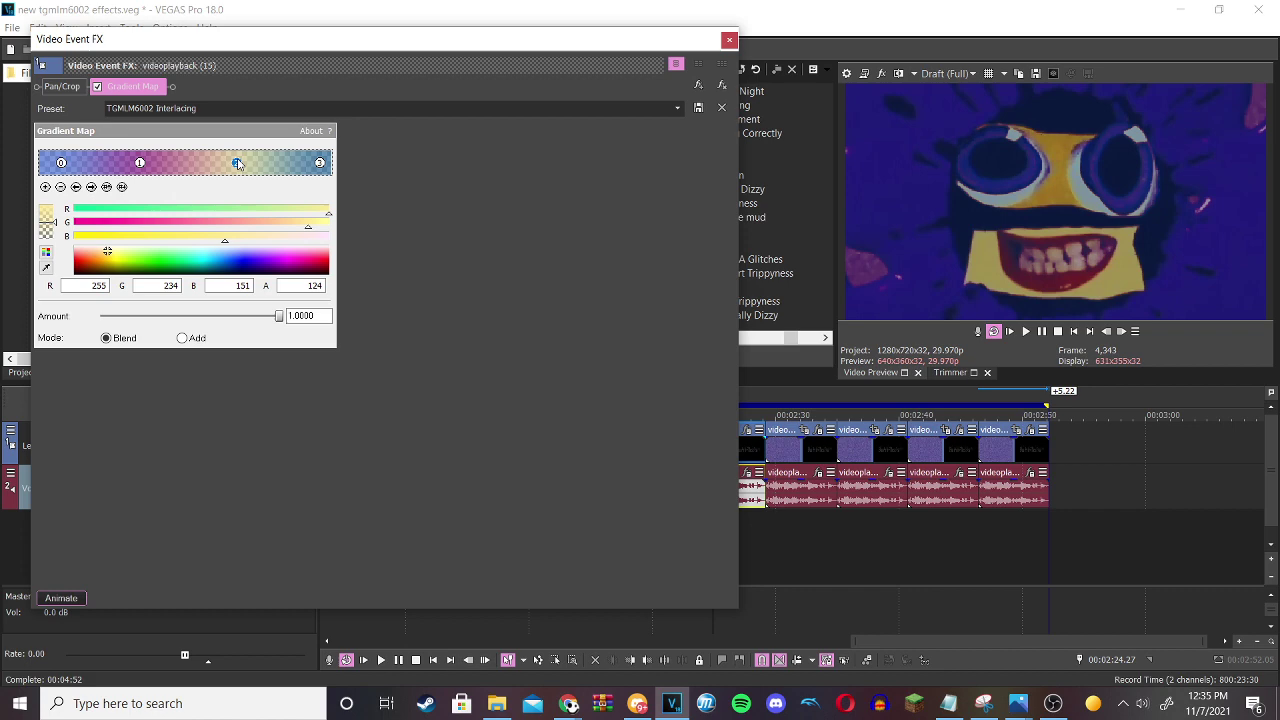
click(320, 164)
click(728, 41)
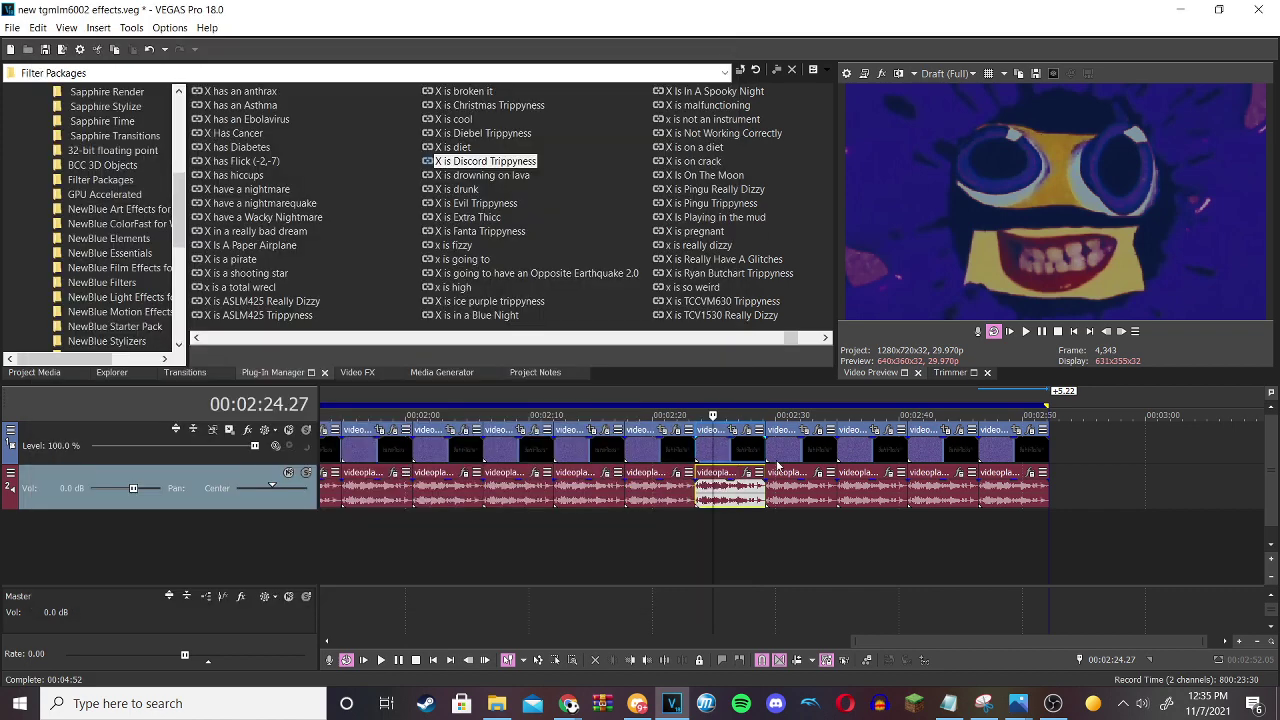
click(746, 475)
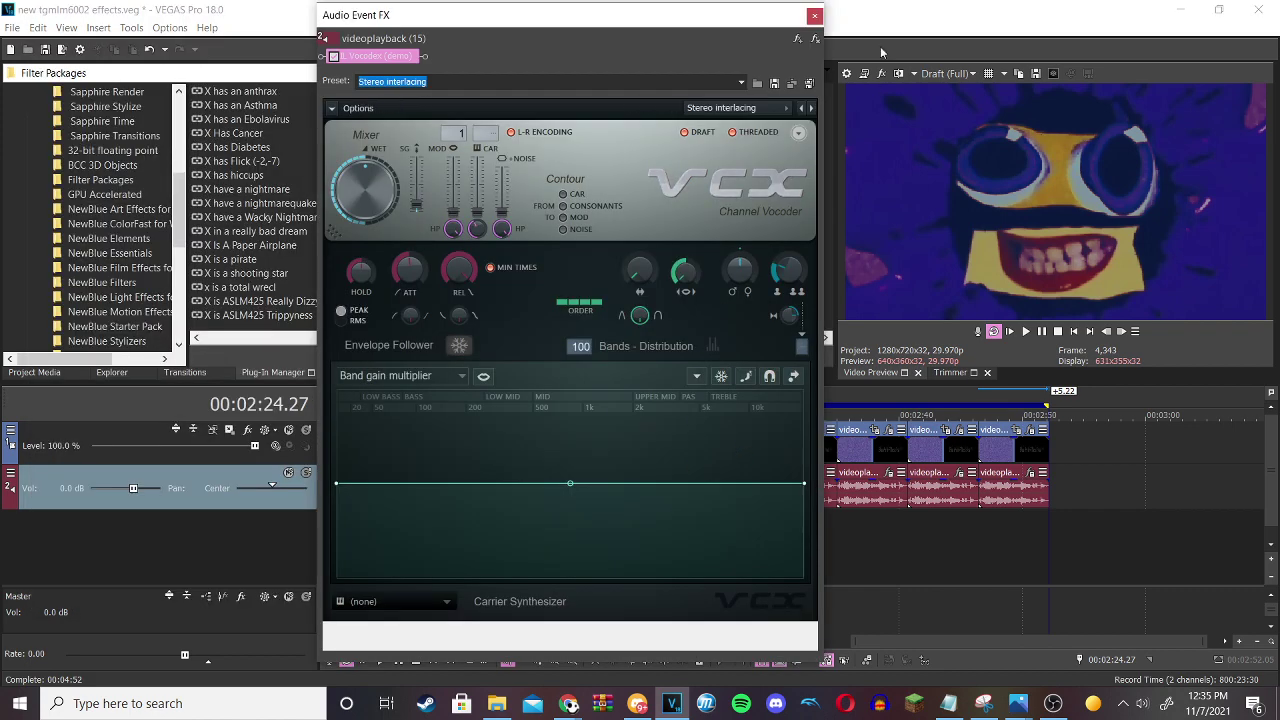
click(823, 18)
Examine the colour points of the Gradient Map effect on the twenty-seventh clip.
click(790, 455)
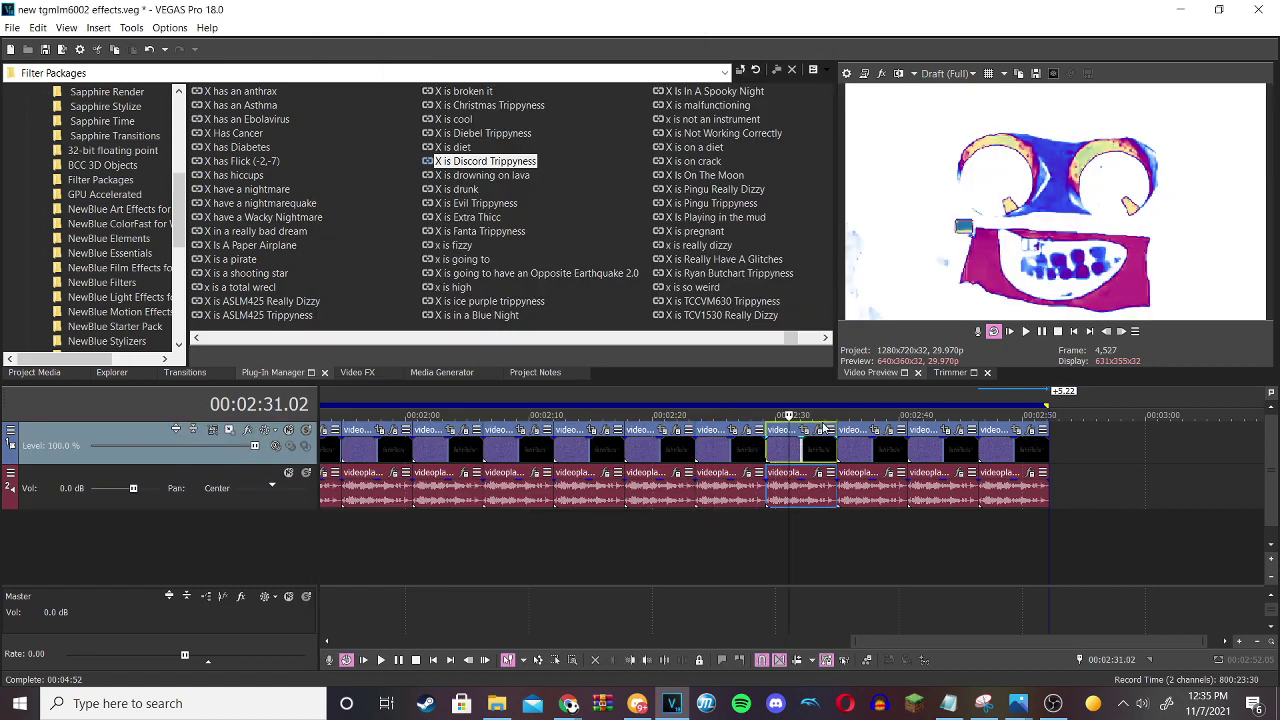
click(816, 431)
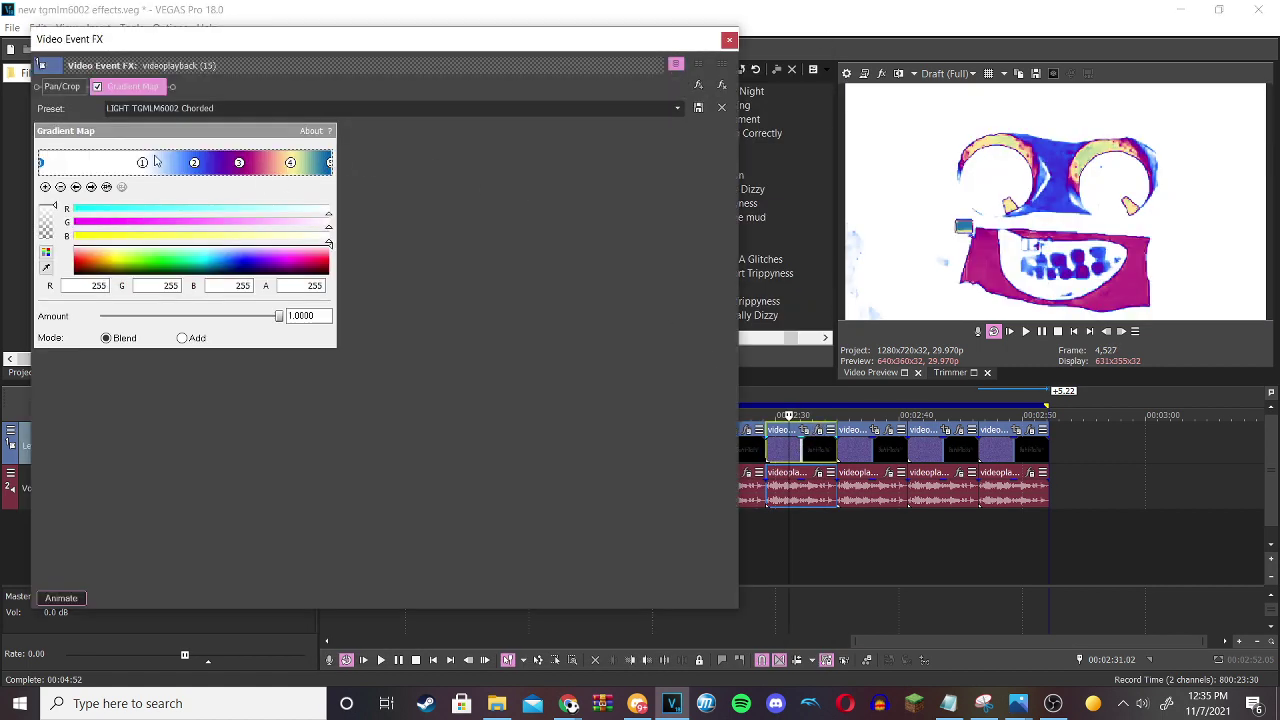
click(194, 164)
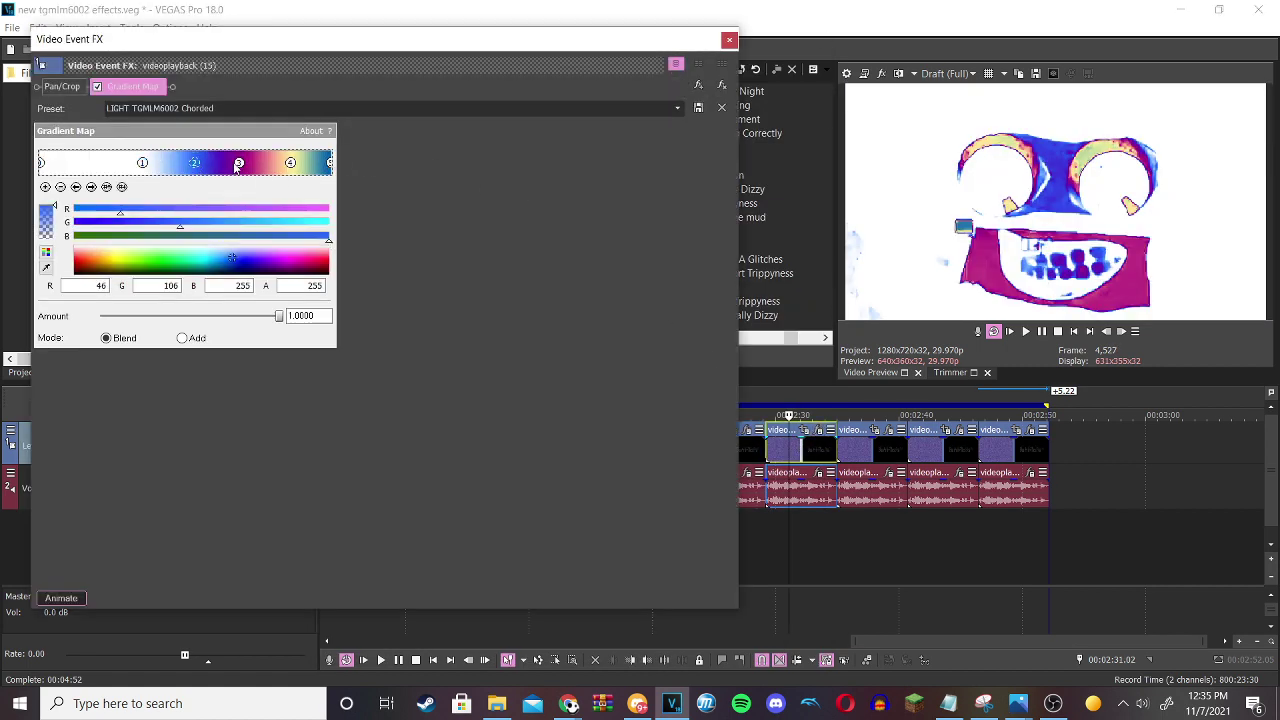
click(239, 164)
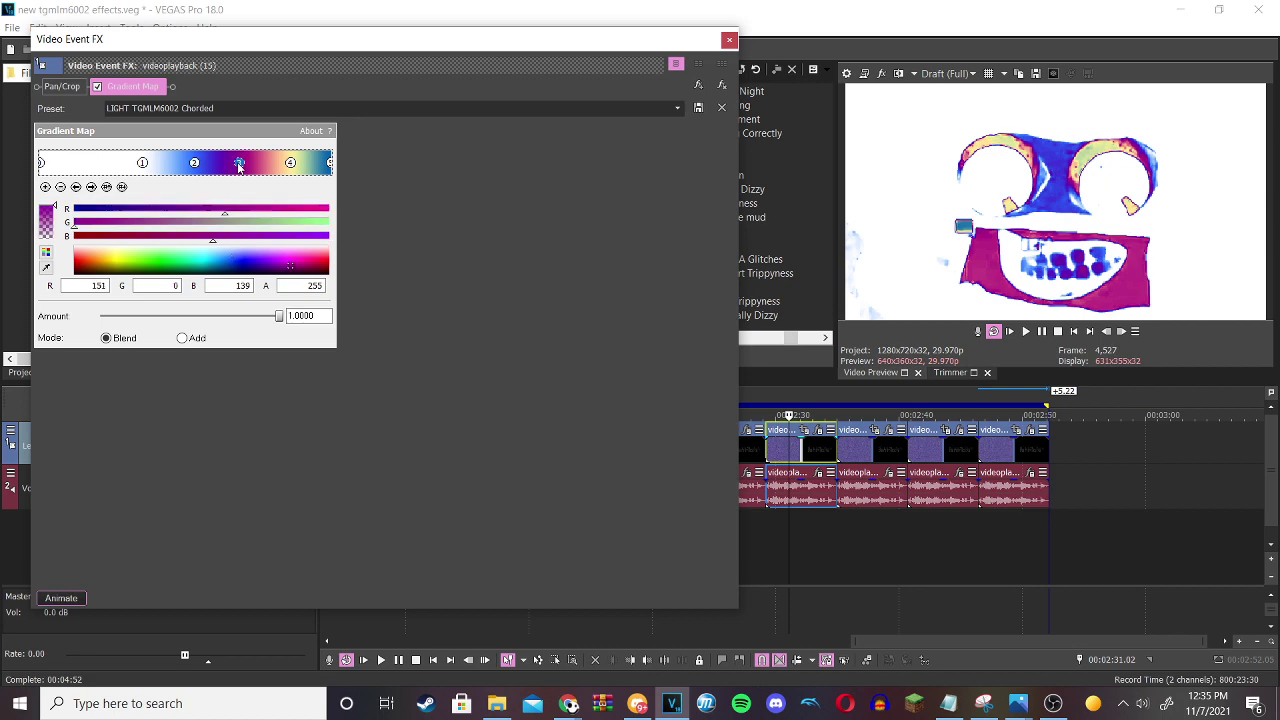
click(290, 164)
click(330, 164)
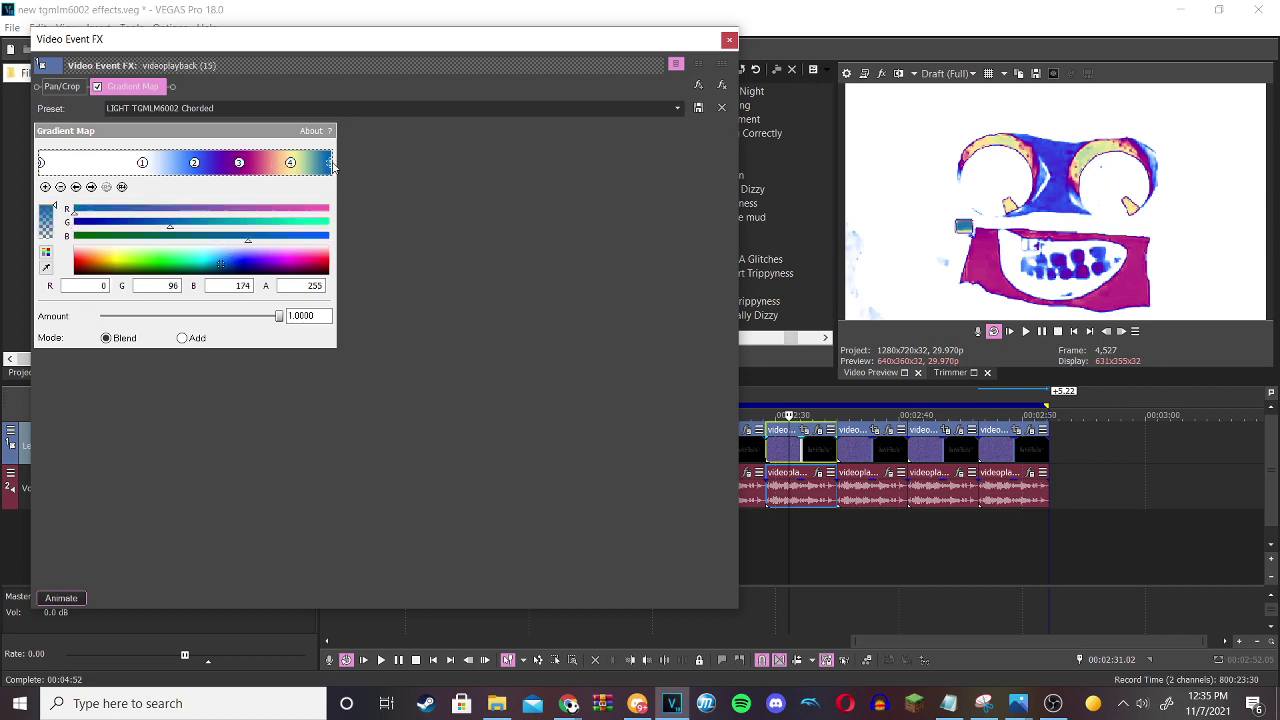
click(729, 40)
Review the twenty-seventh clip's two Pitch Shift audio effects and its IL Vocodex settings.
click(816, 480)
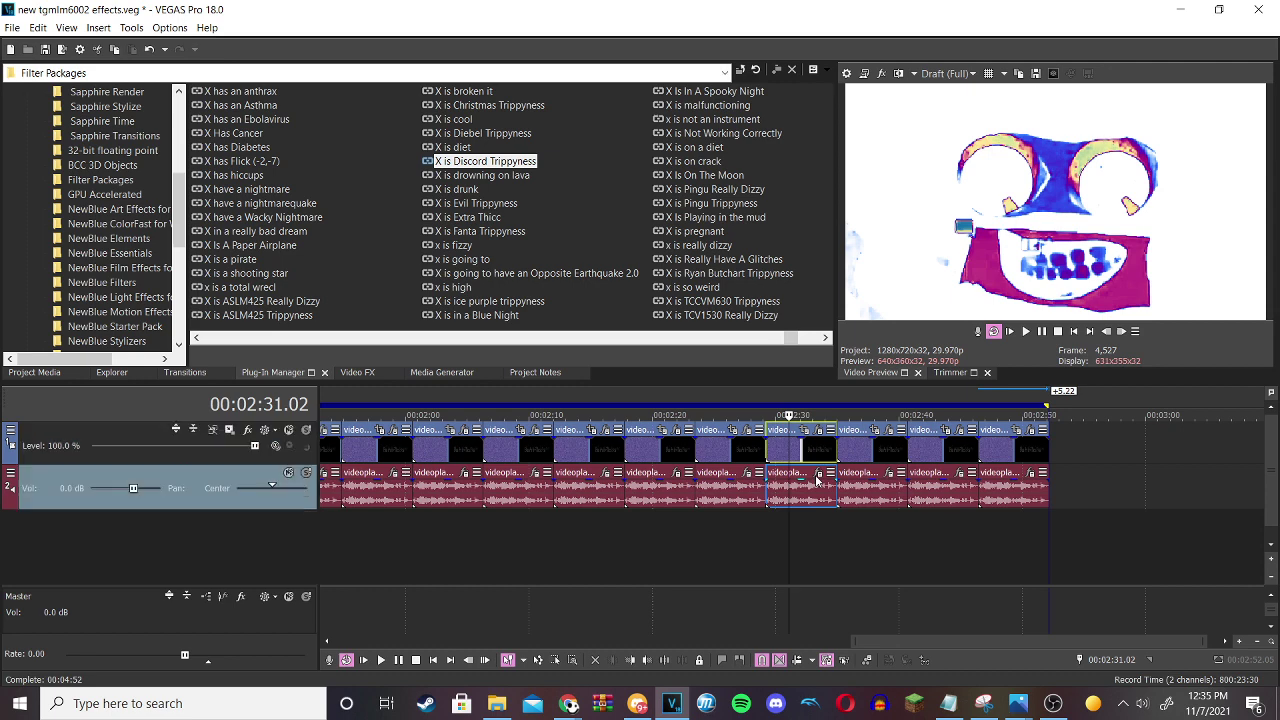
click(817, 476)
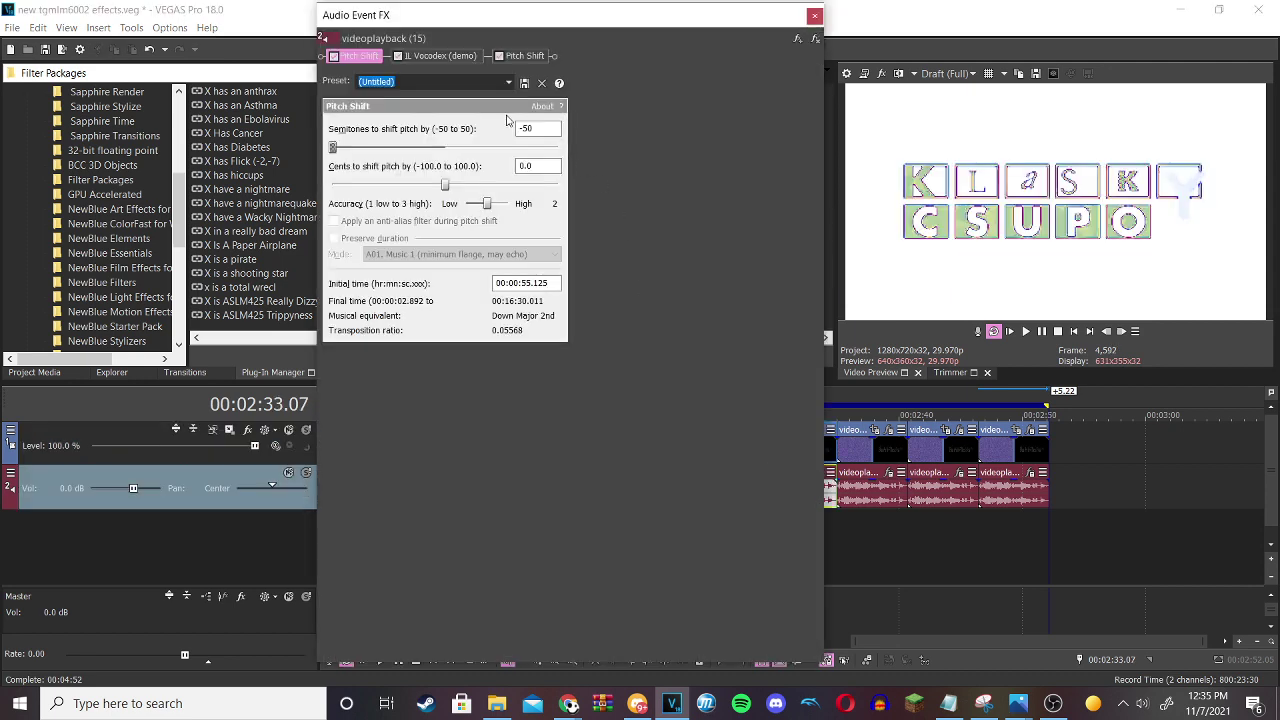
click(448, 57)
click(520, 55)
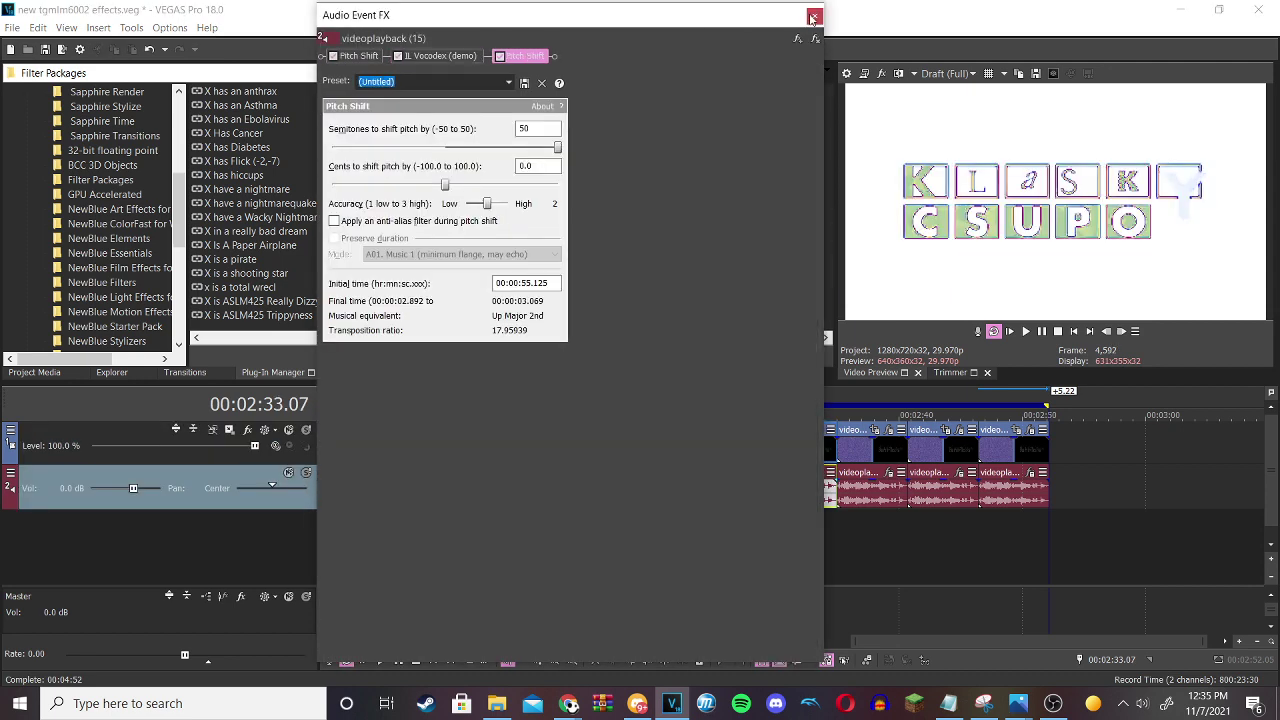
click(813, 17)
Examine the twenty-eighth clip's Gradient Map colour points and its audio effect settings.
click(872, 440)
click(888, 430)
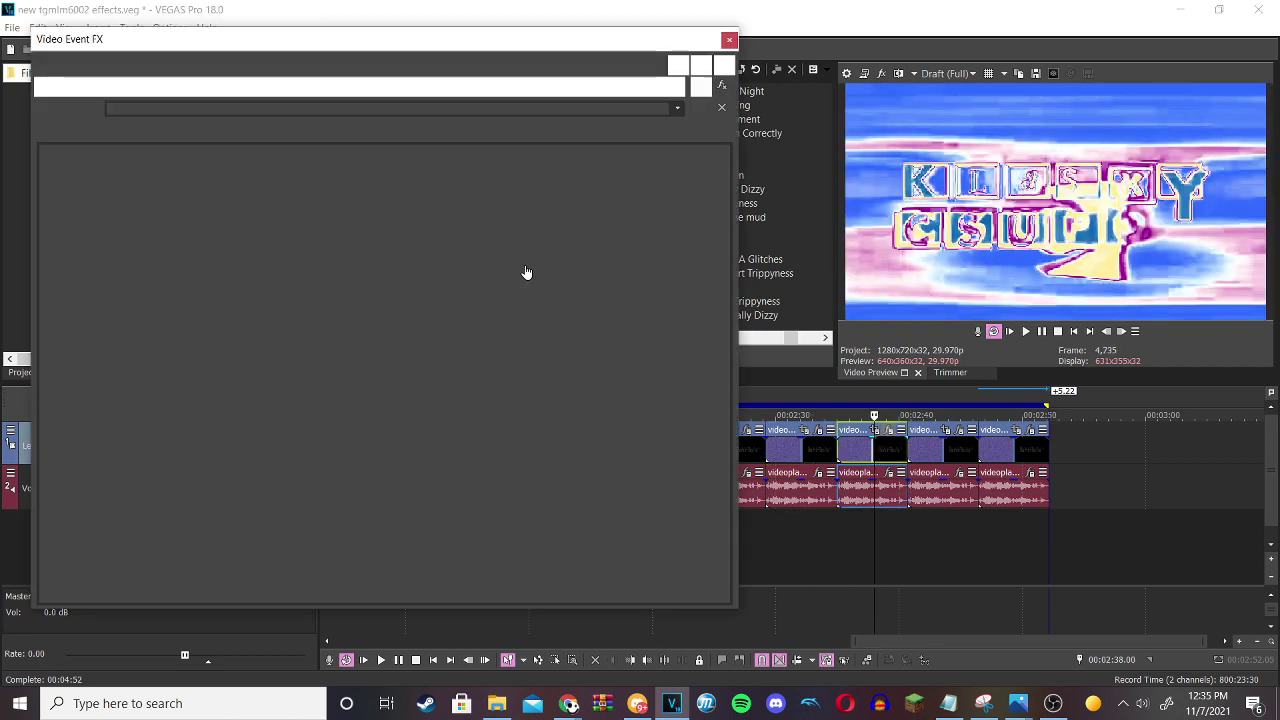
click(85, 163)
click(128, 164)
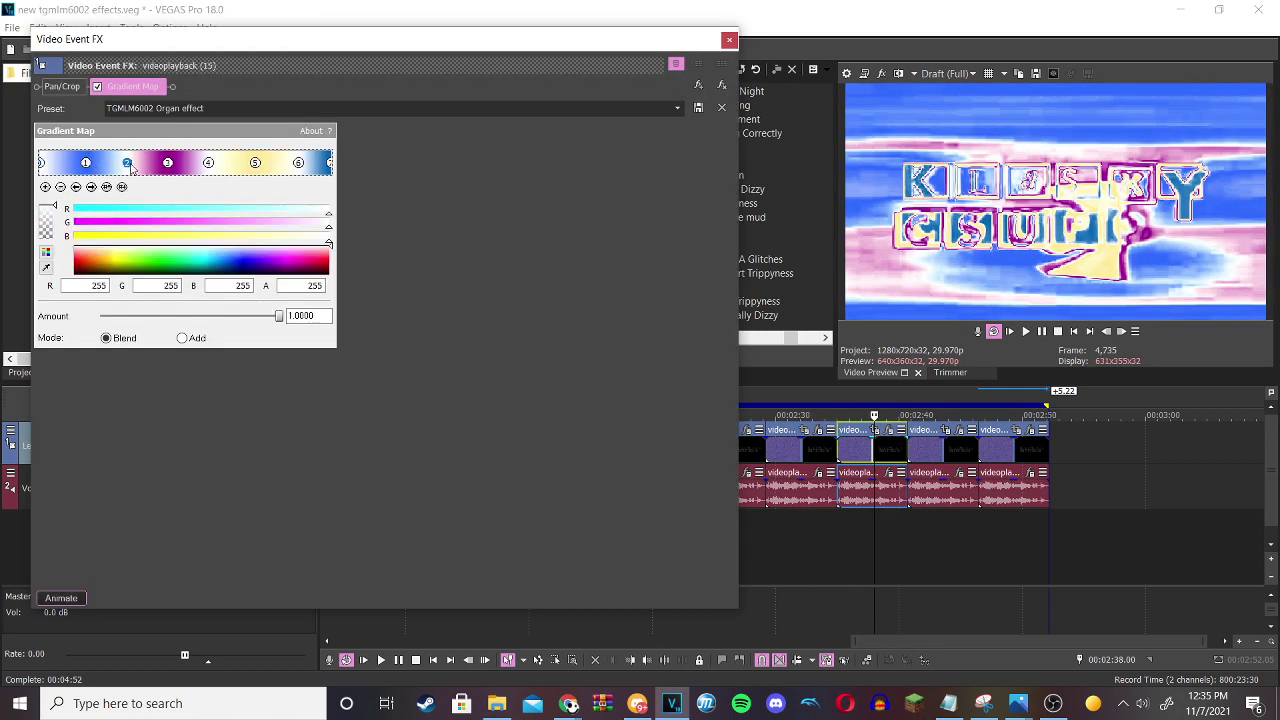
click(167, 163)
click(208, 163)
click(255, 164)
click(298, 164)
click(331, 164)
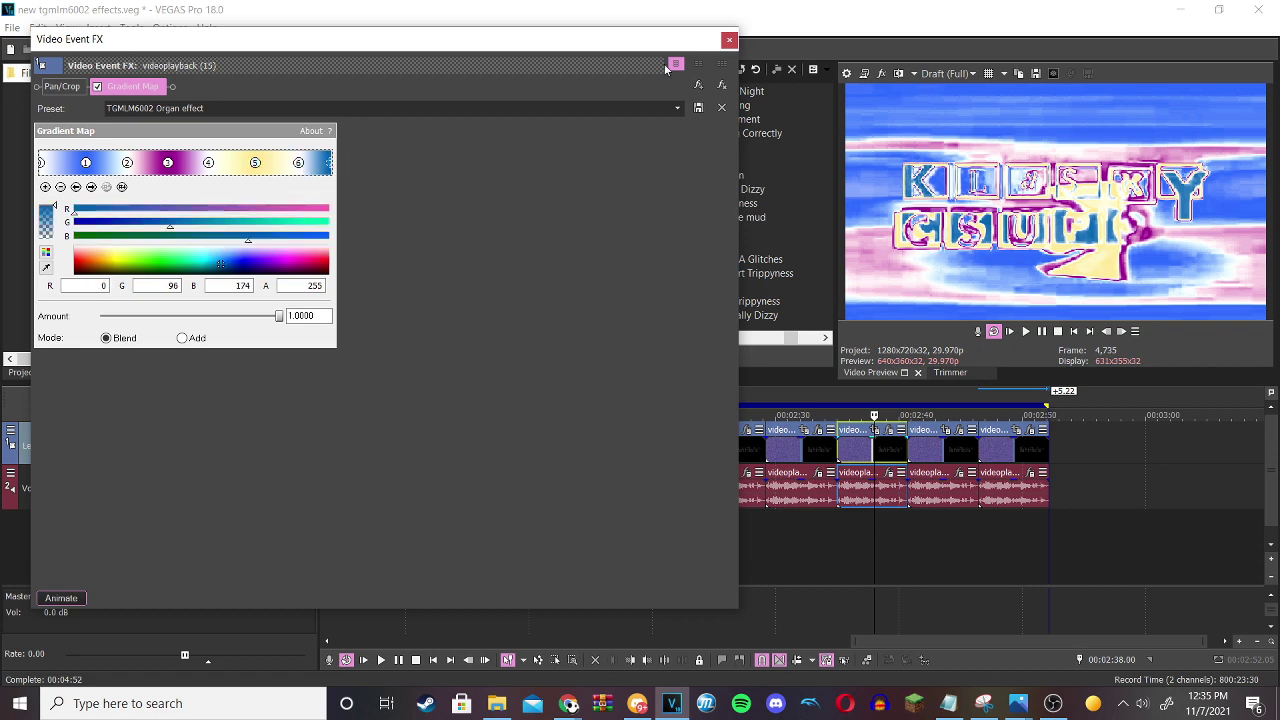
click(729, 39)
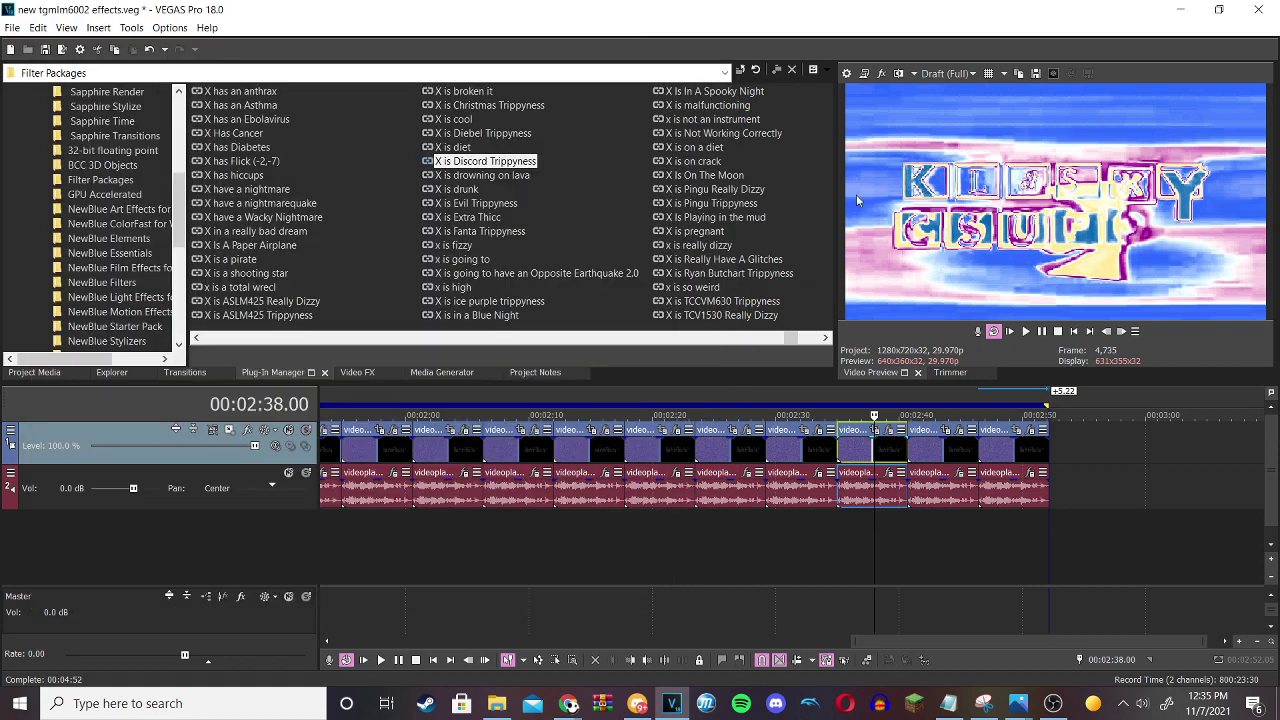
click(889, 472)
click(816, 15)
Review the twenty-ninth clip's Brightness and Contrast, NewBlue LE Flicker, Light Rays and Glow video effect settings.
click(927, 440)
click(955, 432)
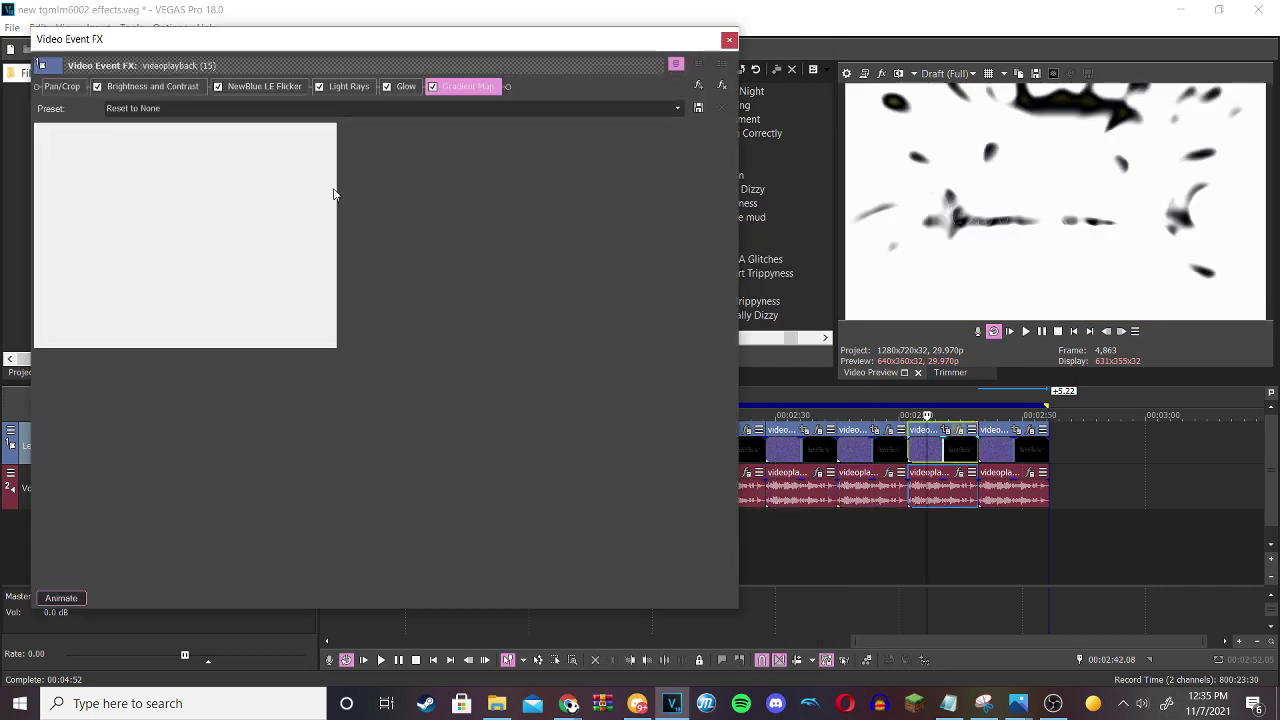
click(171, 88)
click(304, 88)
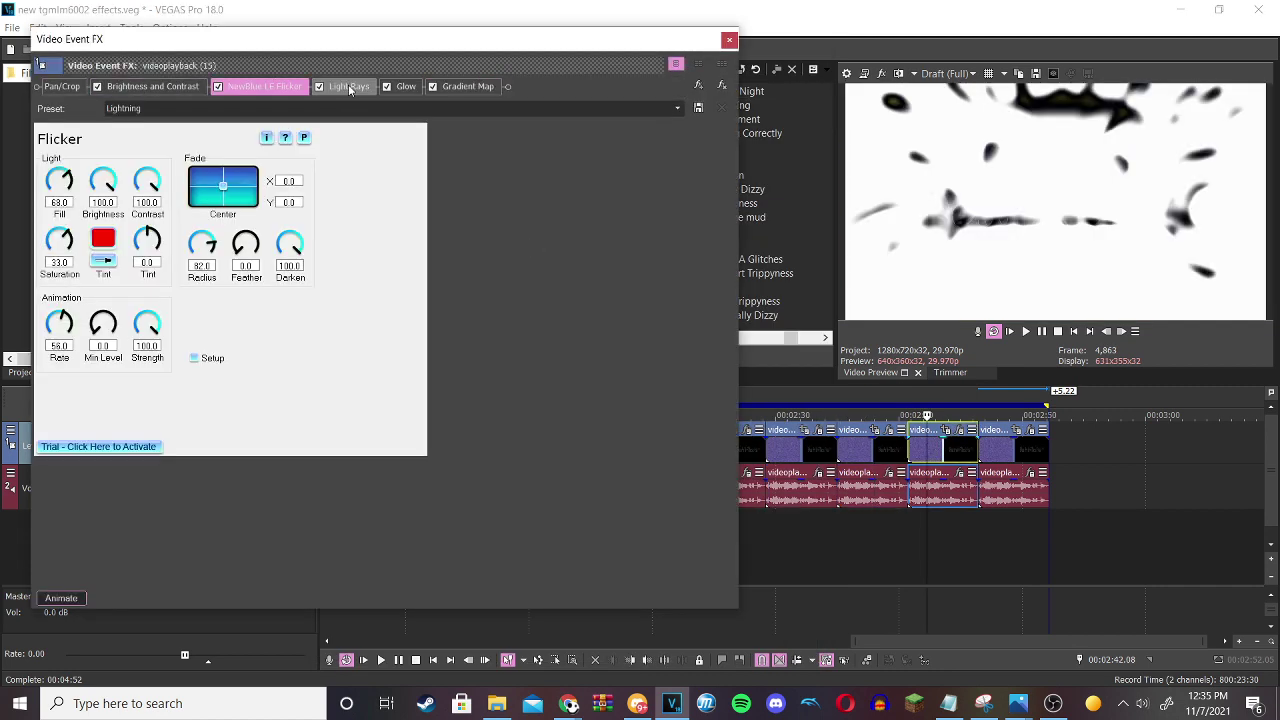
click(349, 88)
click(410, 88)
Examine the colour points of the Gradient Map effect on the twenty-ninth clip.
click(470, 88)
click(109, 163)
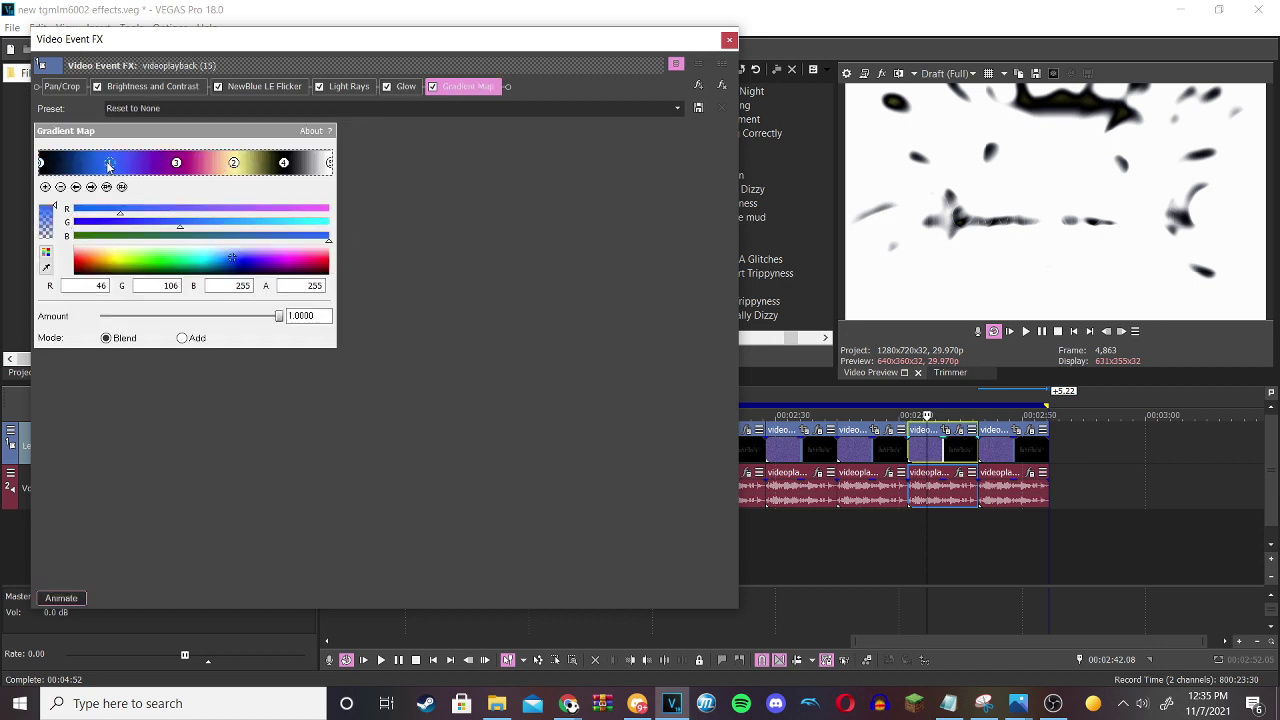
click(176, 164)
click(234, 164)
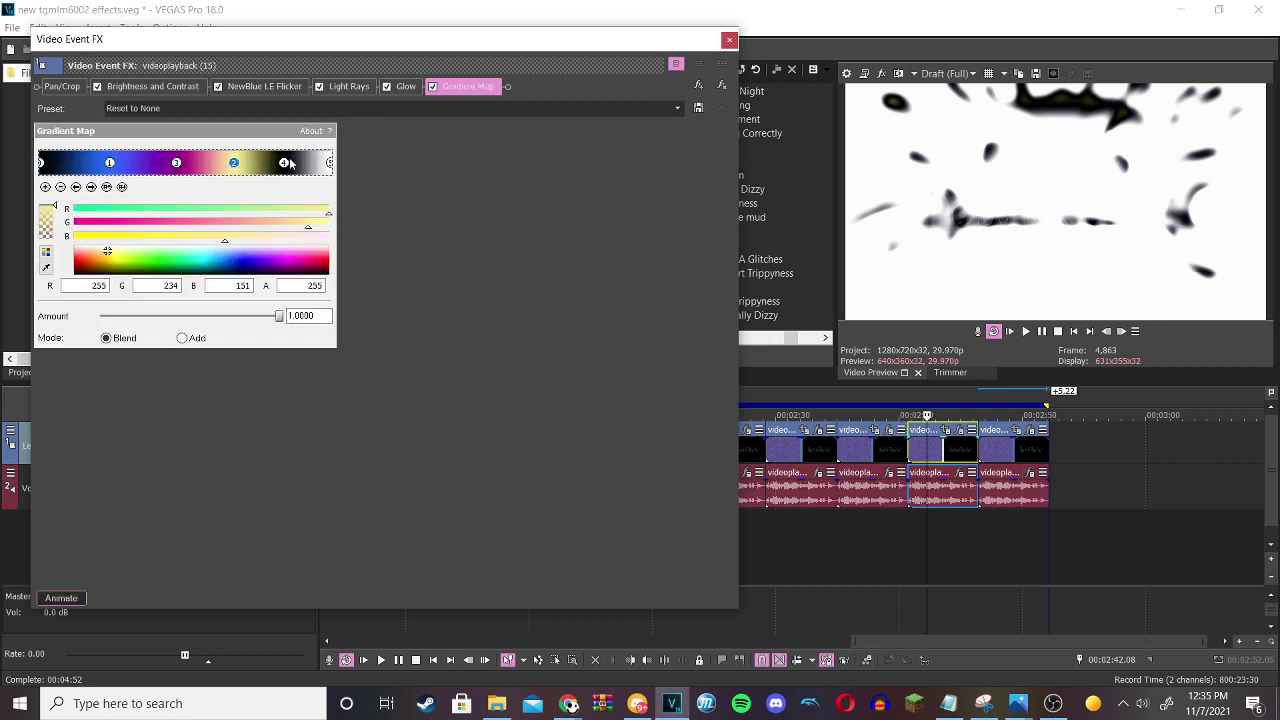
click(284, 163)
click(330, 163)
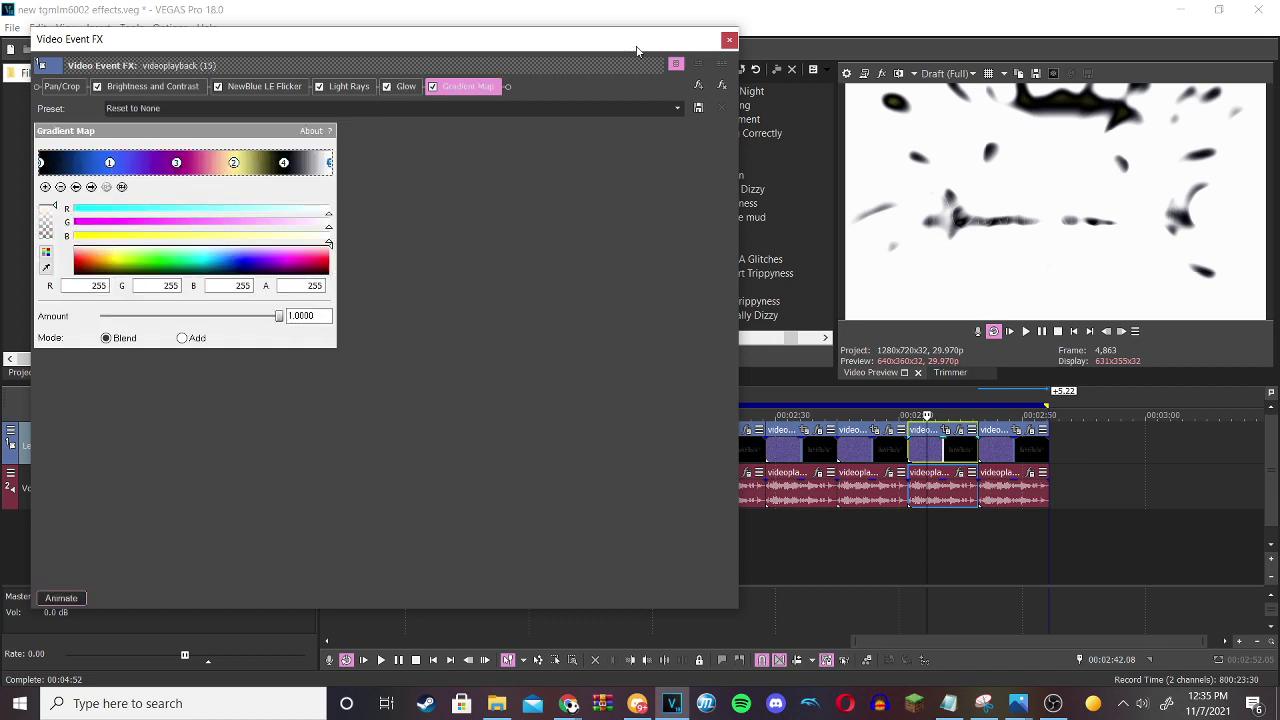
click(729, 40)
Review the first audio effect and the IL Vocodex settings on the twenty-ninth clip.
click(958, 473)
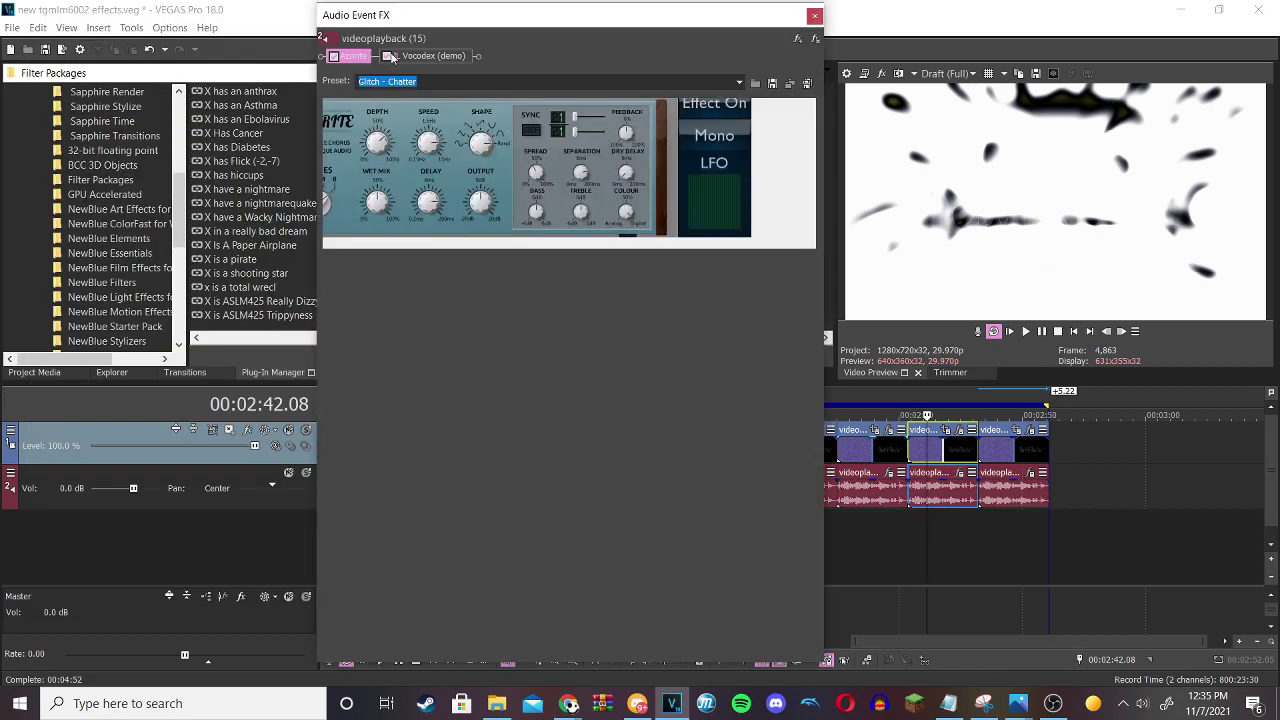
click(426, 56)
click(815, 15)
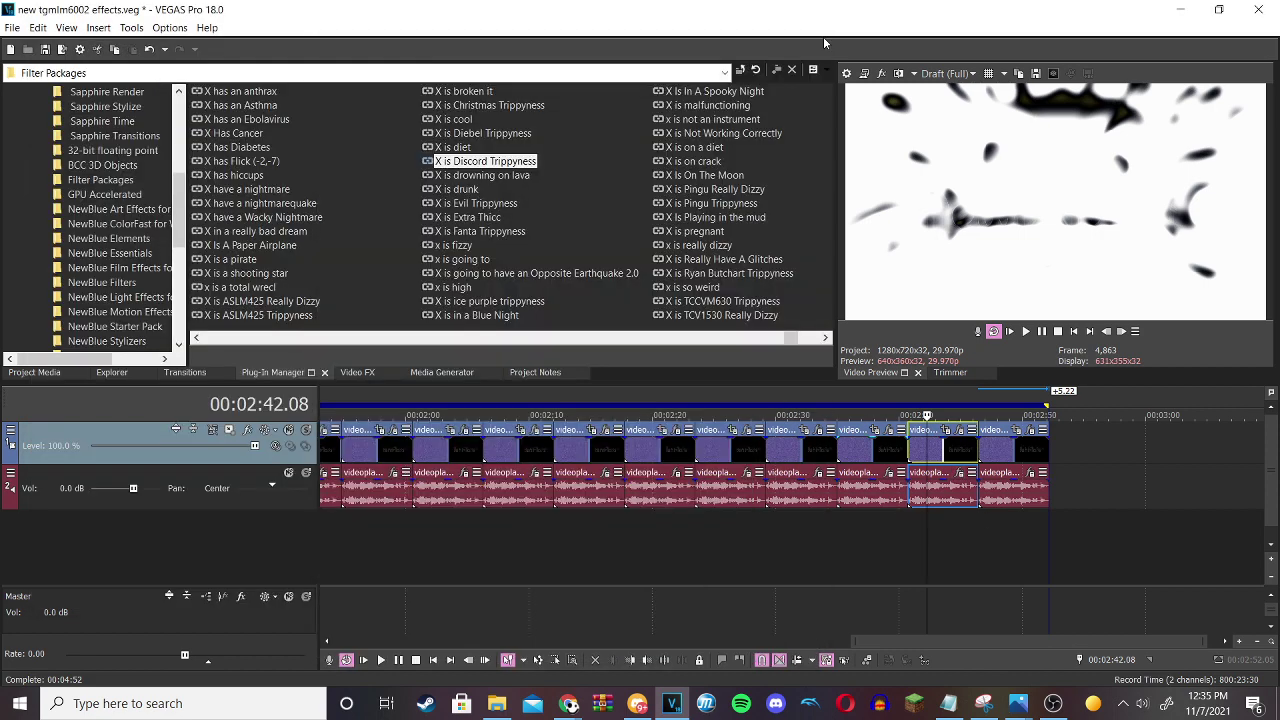
Review the settings of the three Wave video effects on the thirtieth clip.
click(998, 477)
click(1030, 430)
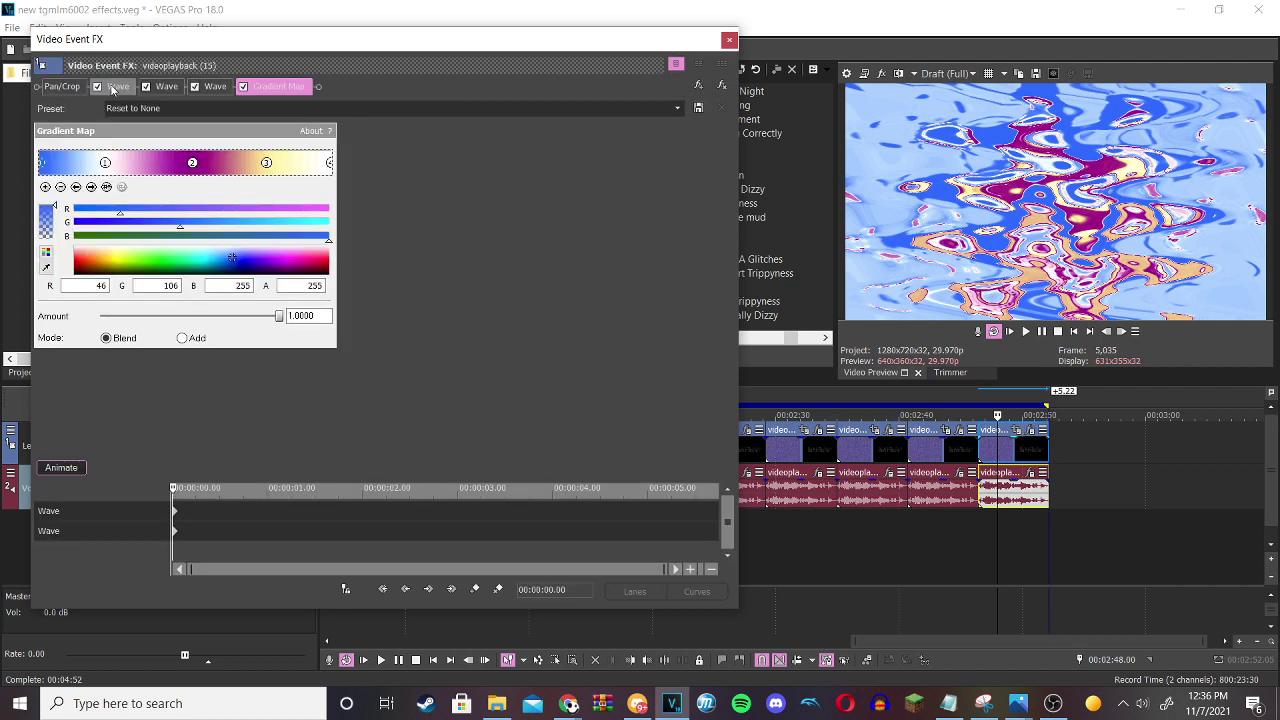
click(119, 88)
click(166, 87)
click(213, 87)
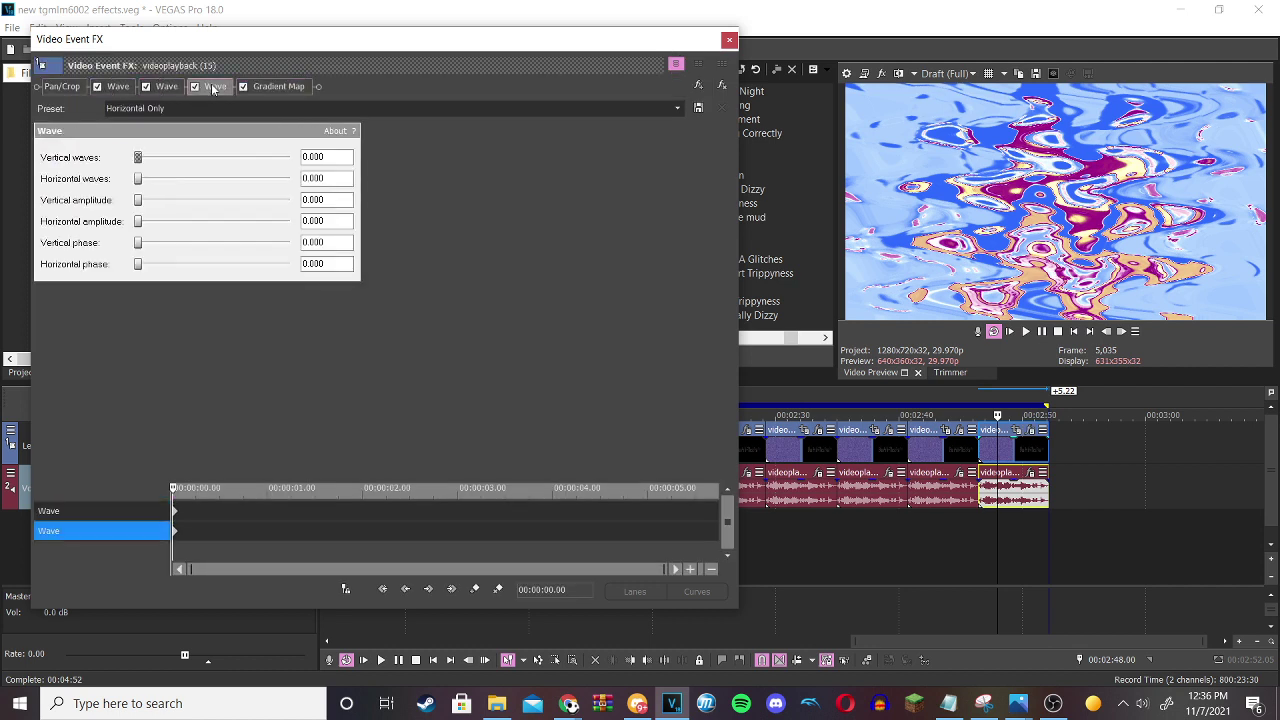
Examine the colour points of the Gradient Map effect on the thirtieth clip.
click(280, 87)
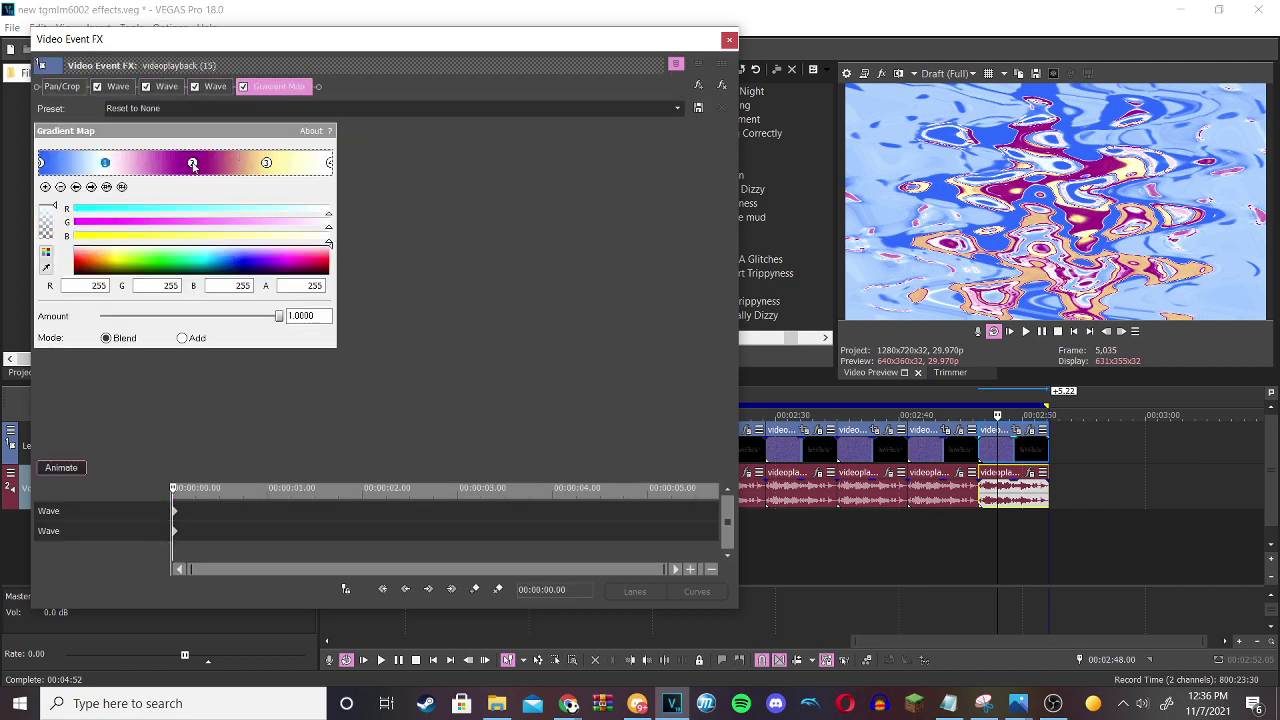
click(193, 163)
click(266, 163)
click(331, 164)
click(728, 42)
Review the thirtieth clip's tb_grumblebum, ExpressFX Distortion, Reverb and IL Vocodex audio effect settings.
click(1030, 472)
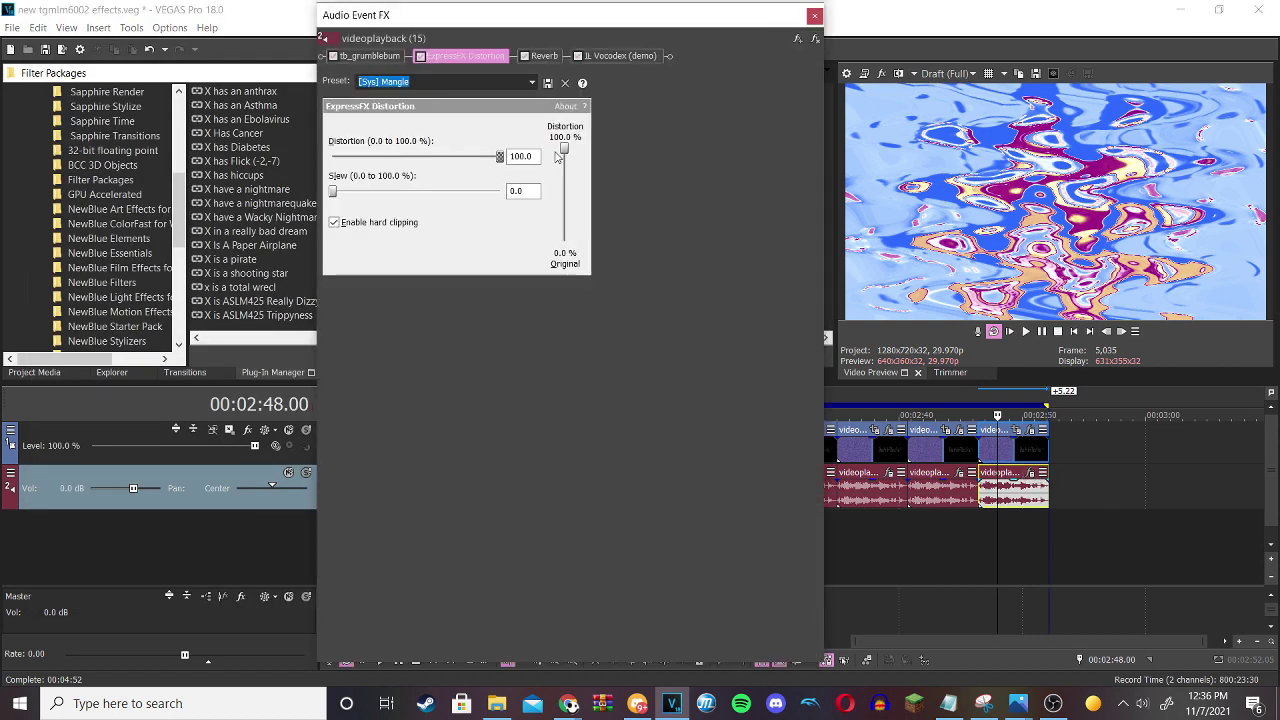
click(386, 56)
click(465, 56)
click(544, 56)
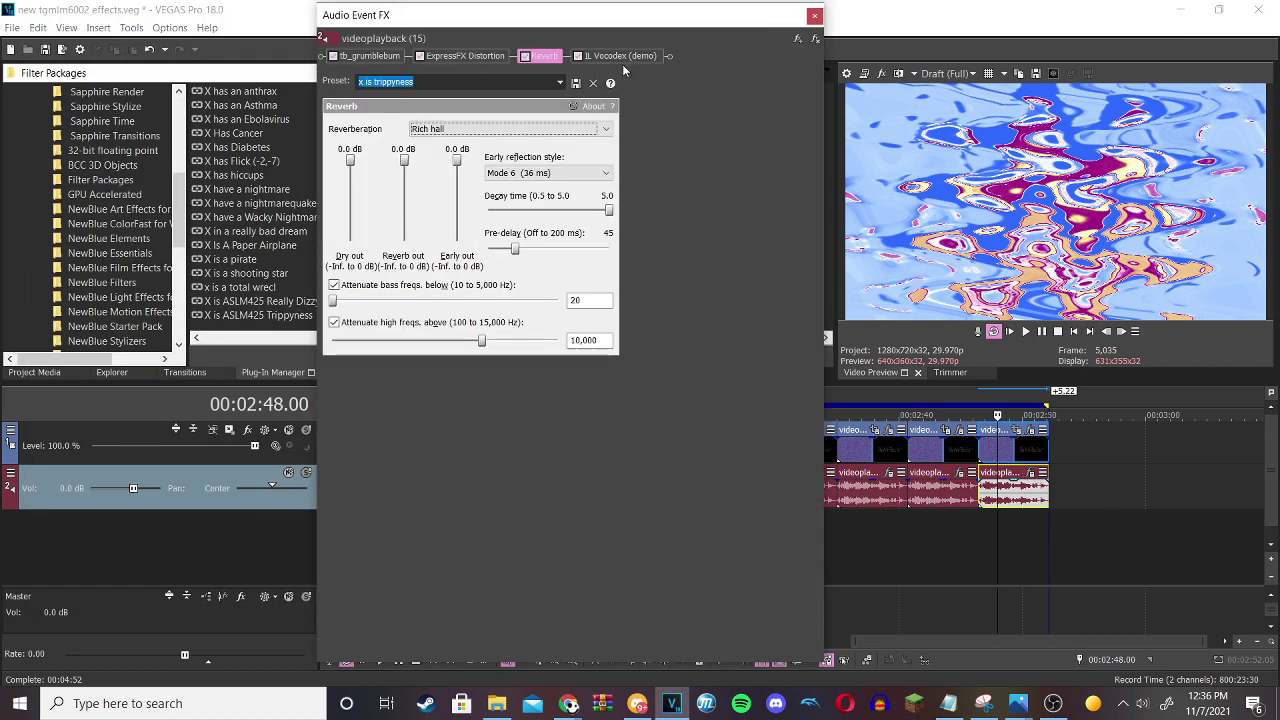
click(620, 56)
click(815, 15)
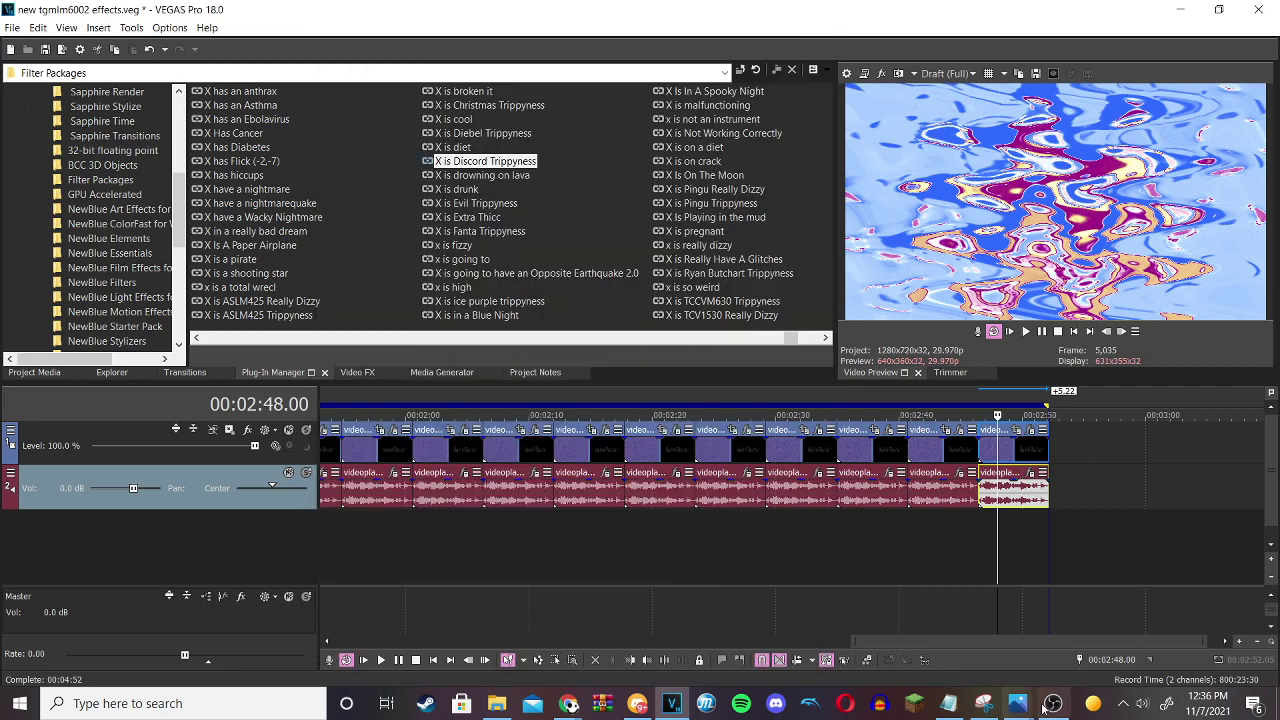